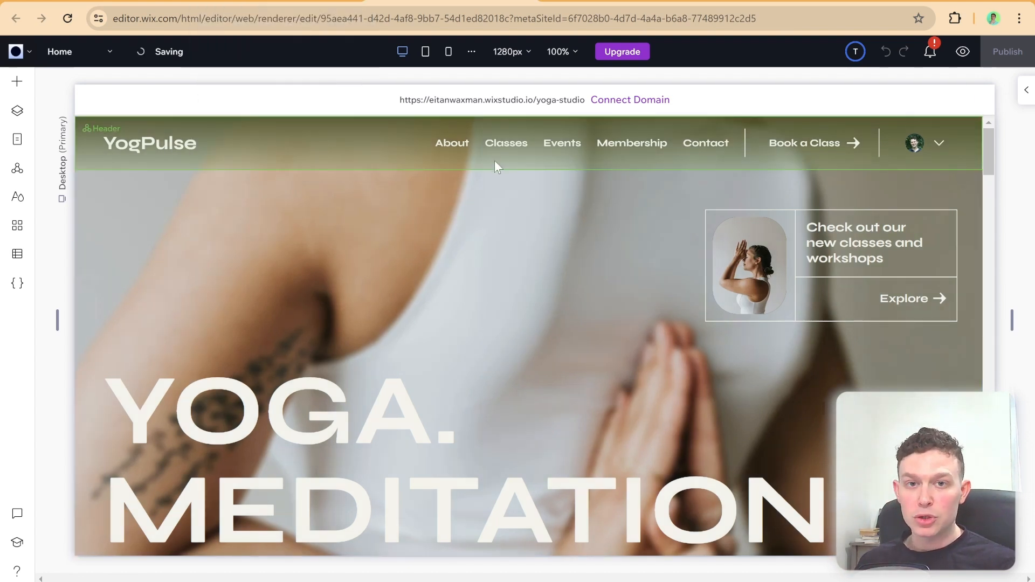
Step: Open the published yoga-classic site from its editor and pull it out into a separate browser window
{"action": "left_click", "coordinate": [296, 5]}
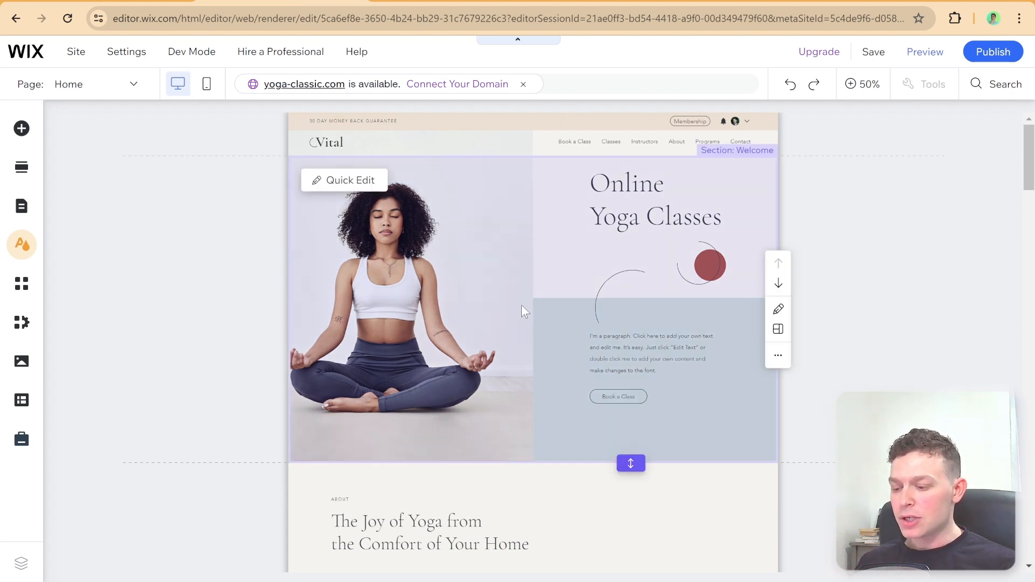
{"action": "mouse_move", "coordinate": [977, 62]}
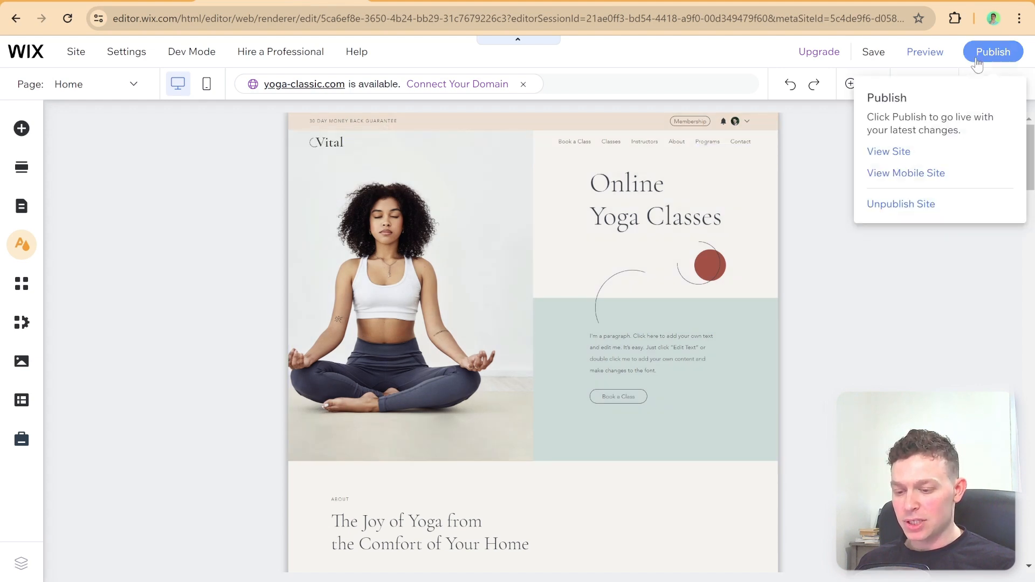
{"action": "left_click", "coordinate": [906, 154]}
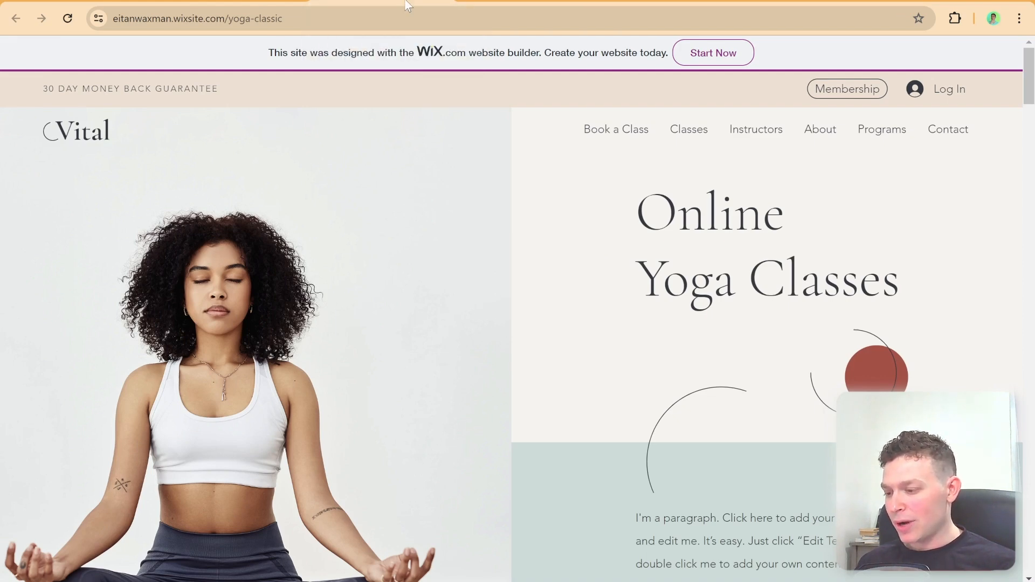
{"action": "left_click_drag", "start_coordinate": [407, 19], "coordinate": [452, 57]}
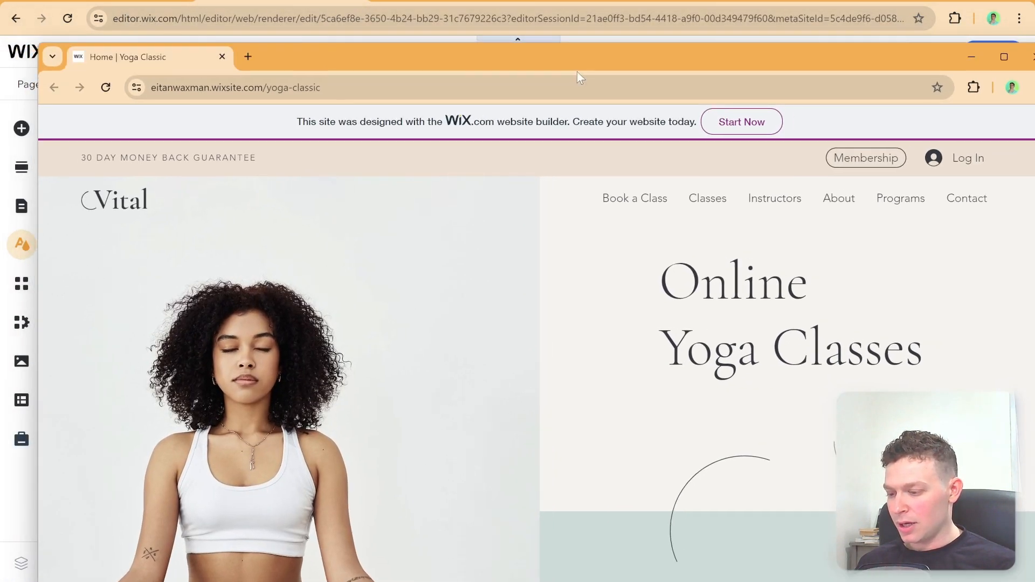
{"action": "left_click_drag", "start_coordinate": [593, 64], "coordinate": [524, 52]}
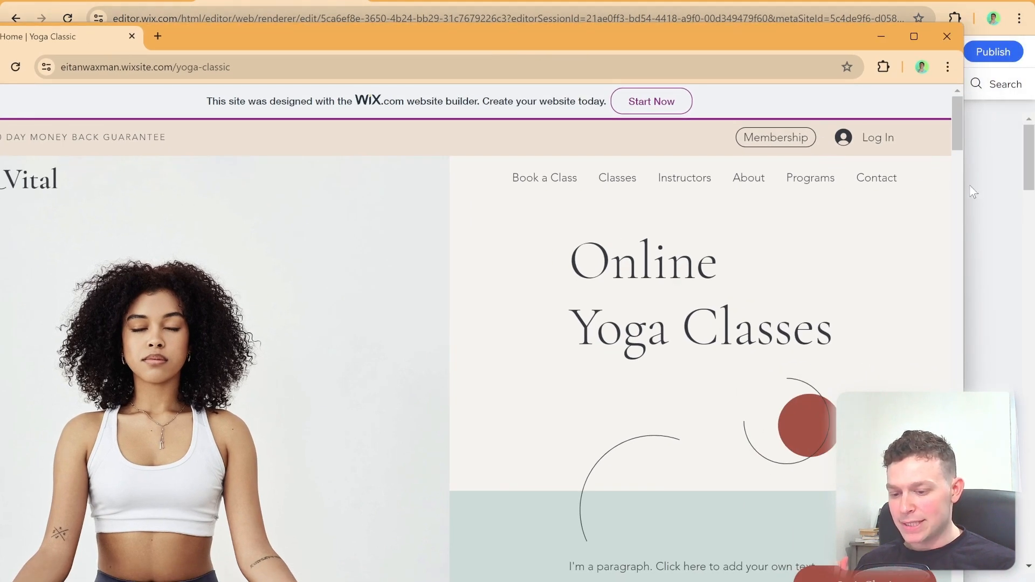
Step: Resize the published yoga-classic window narrower and wider to examine how its layout responds to different widths
{"action": "left_click_drag", "start_coordinate": [964, 187], "coordinate": [605, 188]}
{"action": "left_click_drag", "start_coordinate": [462, 45], "coordinate": [696, 77]}
{"action": "scroll", "coordinate": [733, 192], "scroll_direction": "down", "scroll_amount": 2}
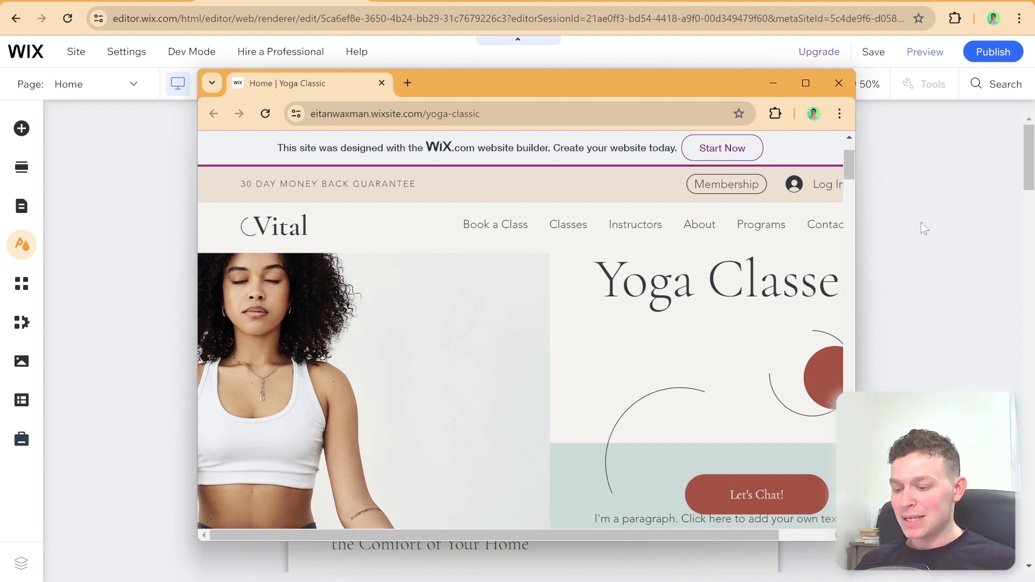
{"action": "left_click_drag", "start_coordinate": [859, 205], "coordinate": [746, 213]}
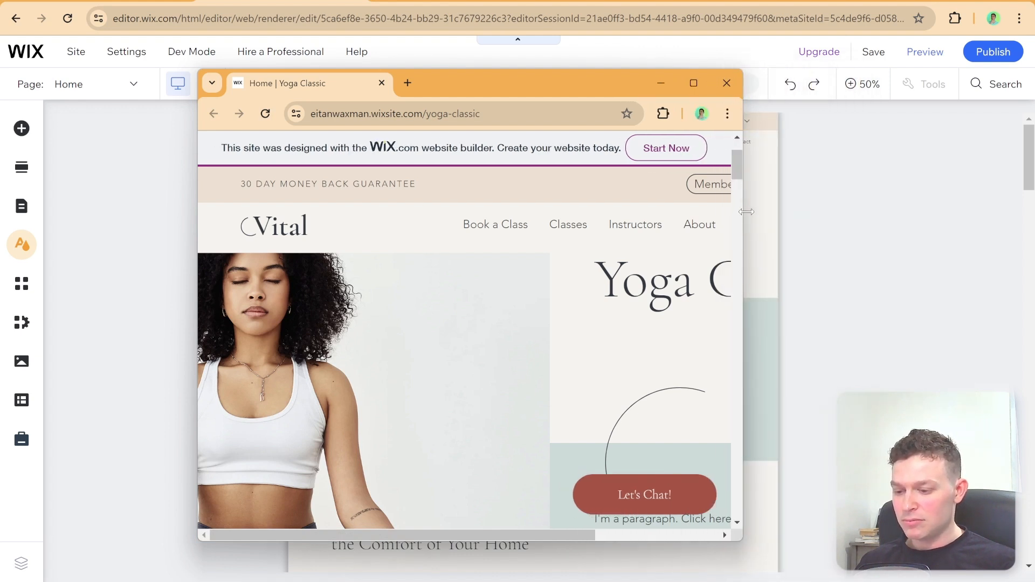
{"action": "left_click_drag", "start_coordinate": [571, 534], "coordinate": [546, 524]}
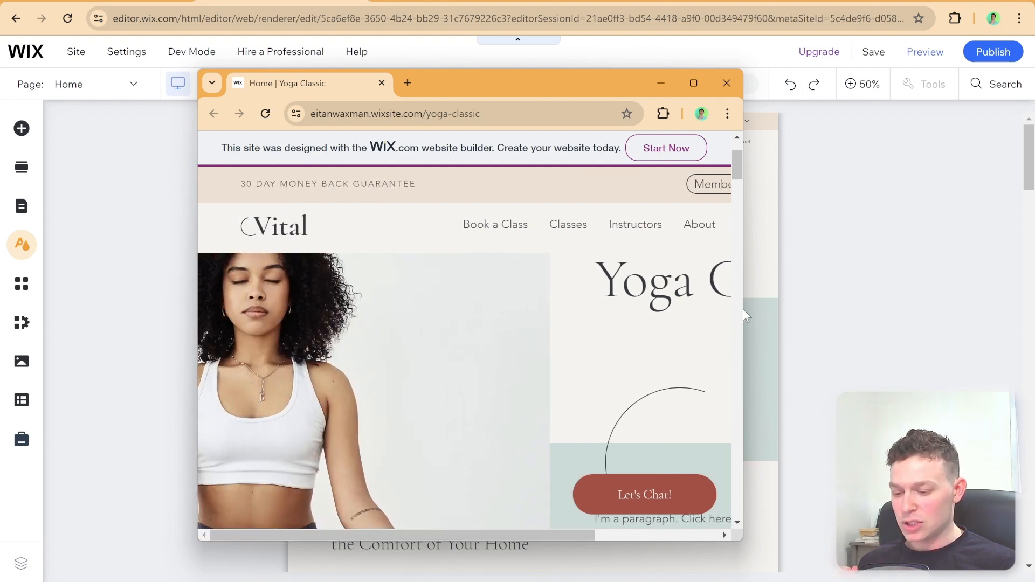
{"action": "left_click_drag", "start_coordinate": [748, 302], "coordinate": [956, 317]}
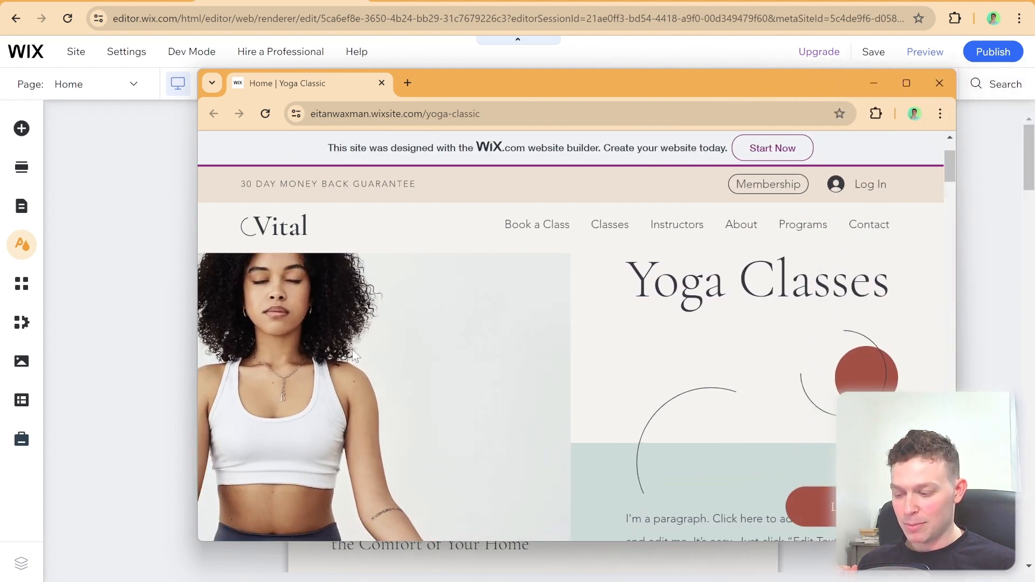
{"action": "left_click_drag", "start_coordinate": [584, 87], "coordinate": [498, 91]}
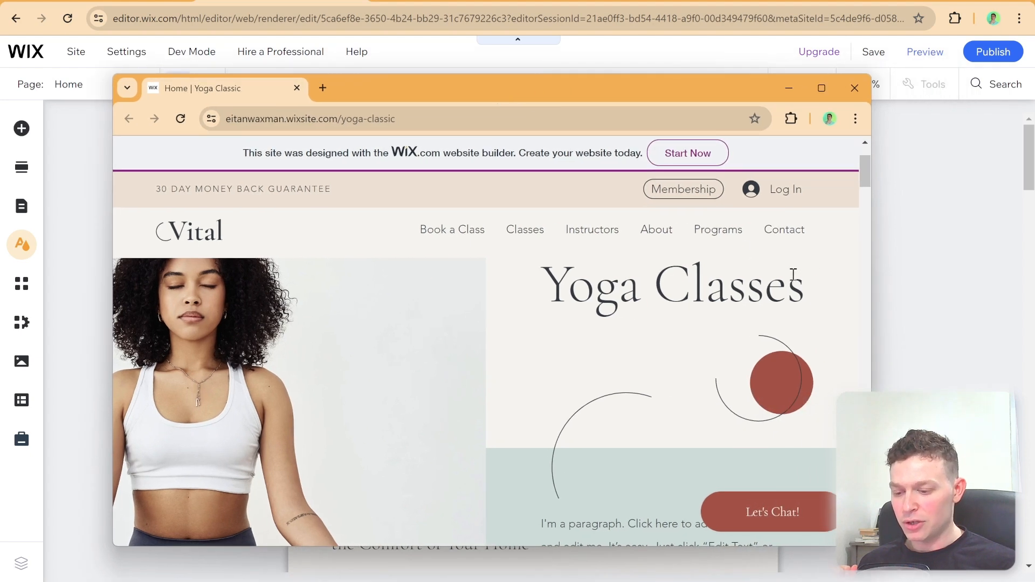
{"action": "left_click_drag", "start_coordinate": [874, 248], "coordinate": [1018, 249]}
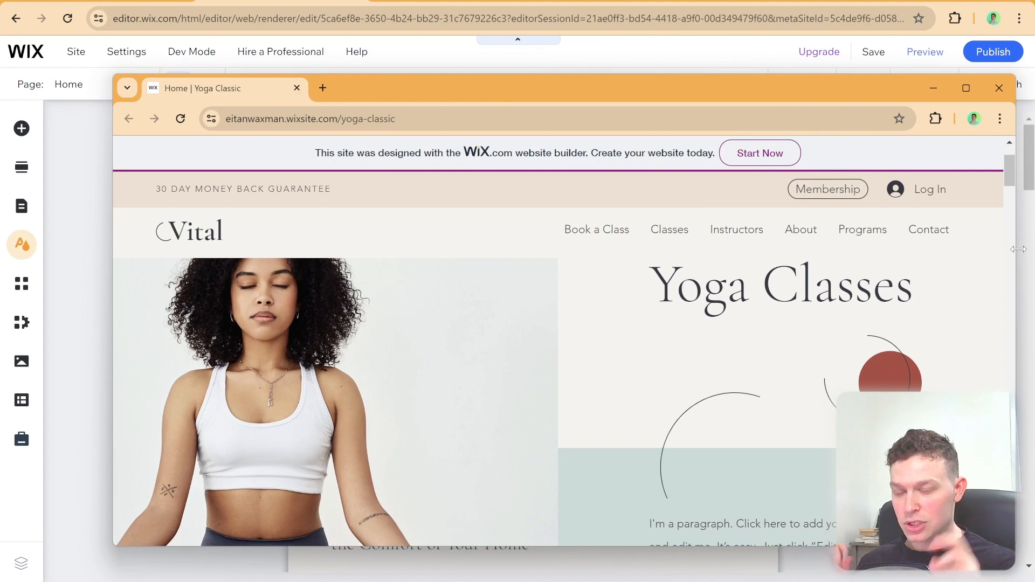
{"action": "left_click_drag", "start_coordinate": [1018, 249], "coordinate": [911, 272]}
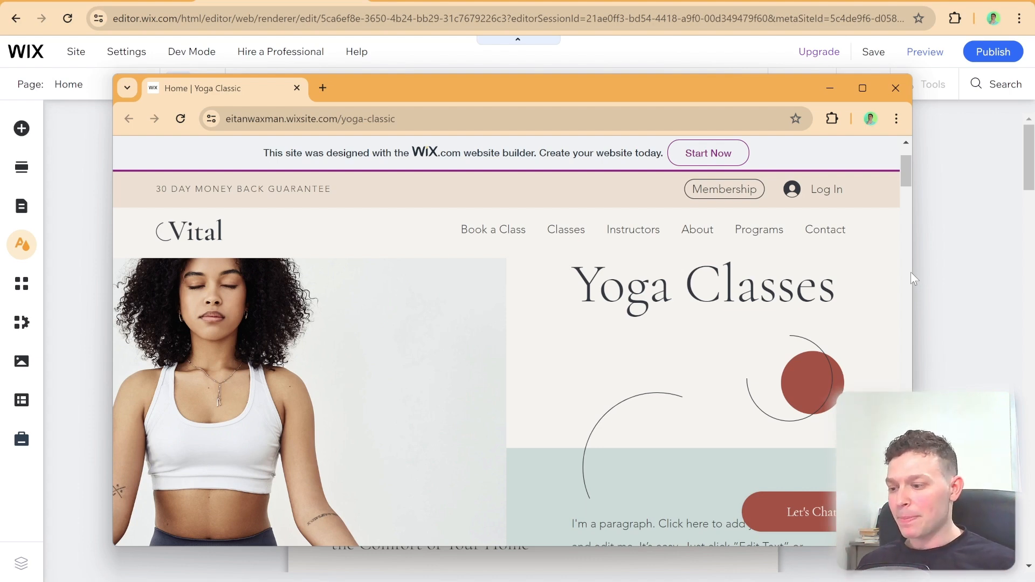
Step: Close the published yoga-classic window and show the home page's mobile layout in its editor
{"action": "left_click", "coordinate": [896, 93]}
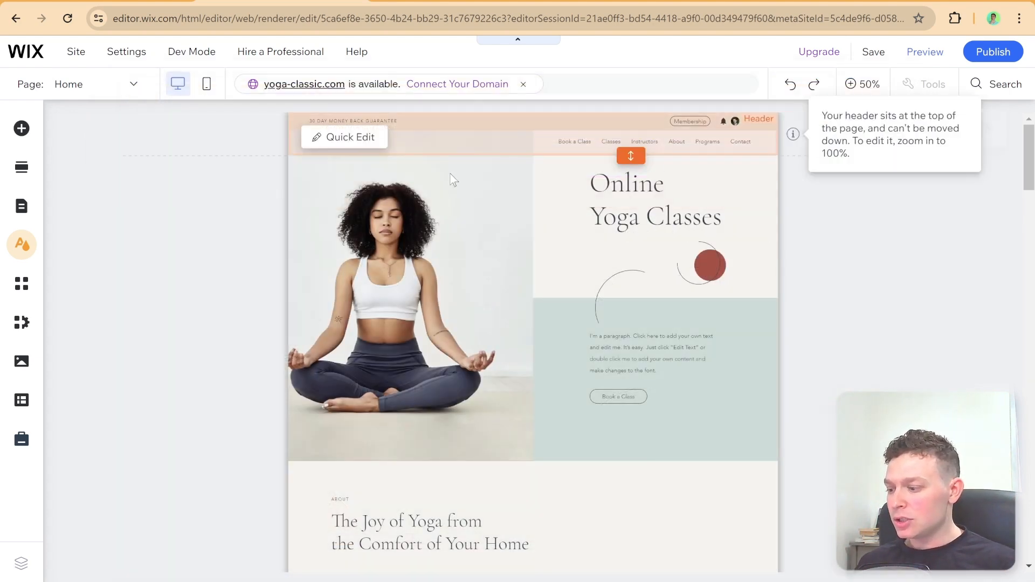
{"action": "left_click", "coordinate": [207, 85]}
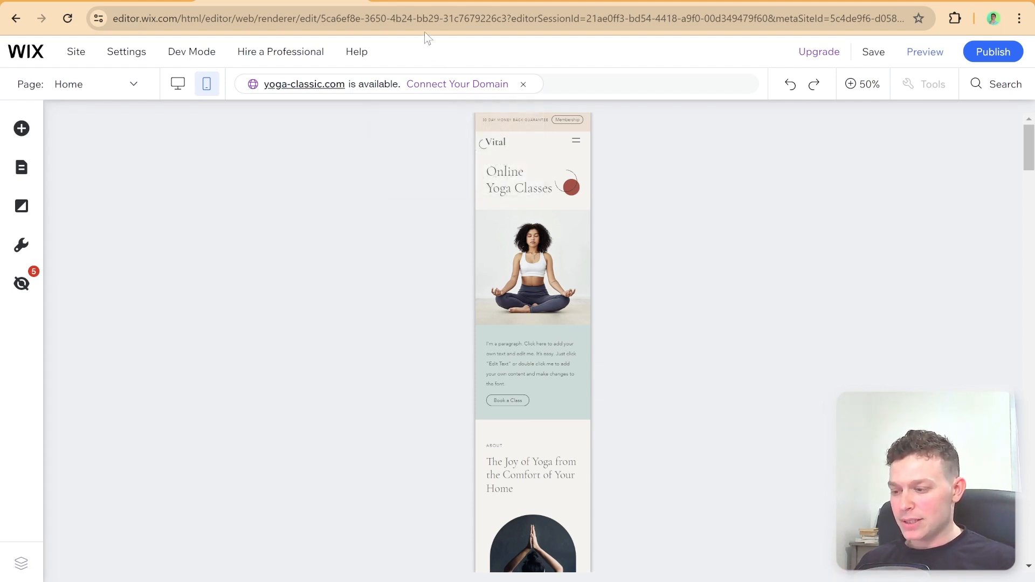
Step: Switch to the yoga-studio site's editor and look through its list of pages
{"action": "left_click", "coordinate": [439, 2]}
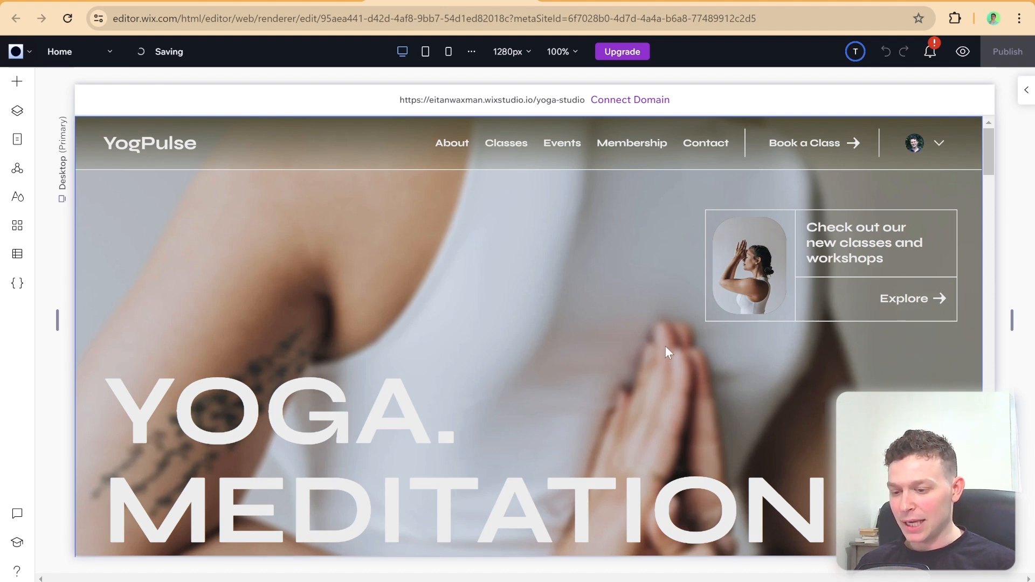
{"action": "left_click", "coordinate": [76, 59]}
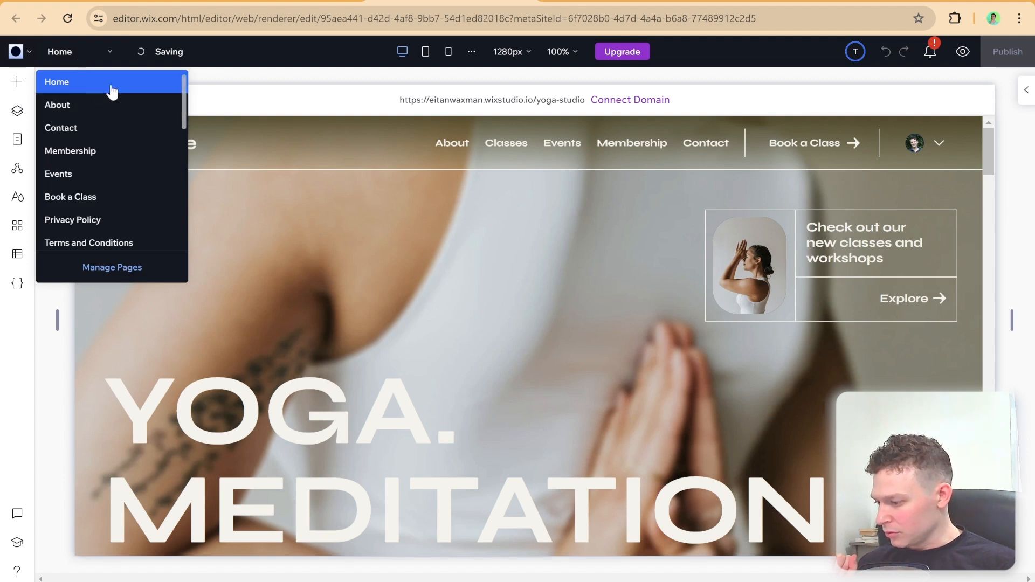
{"action": "scroll", "coordinate": [134, 127], "scroll_direction": "down", "scroll_amount": 3}
{"action": "scroll", "coordinate": [136, 128], "scroll_direction": "down", "scroll_amount": 5}
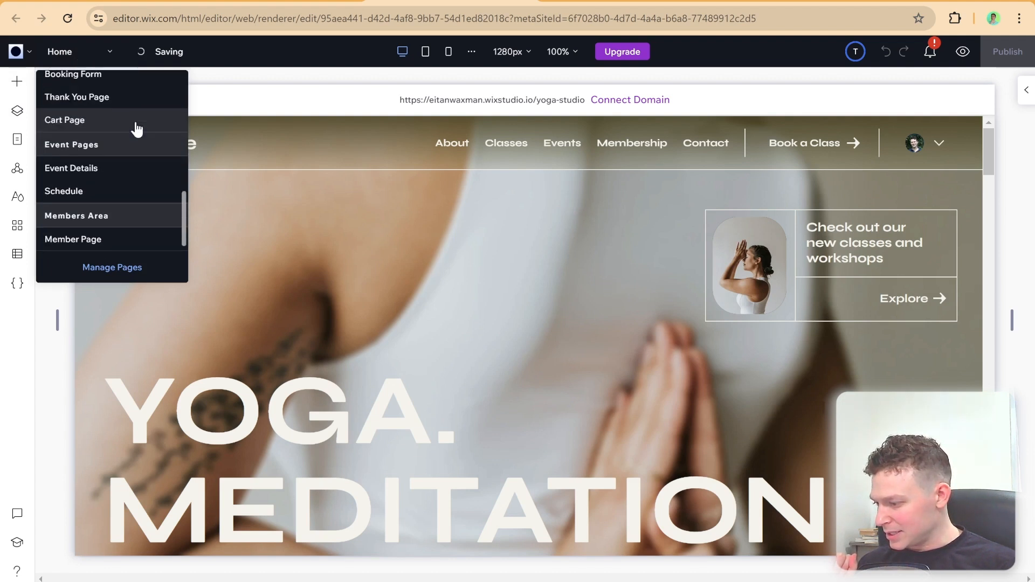
{"action": "scroll", "coordinate": [135, 128], "scroll_direction": "up", "scroll_amount": 3}
Step: Open the published yoga-studio site from its editor and pull it out into a separate browser window
{"action": "left_click", "coordinate": [30, 53]}
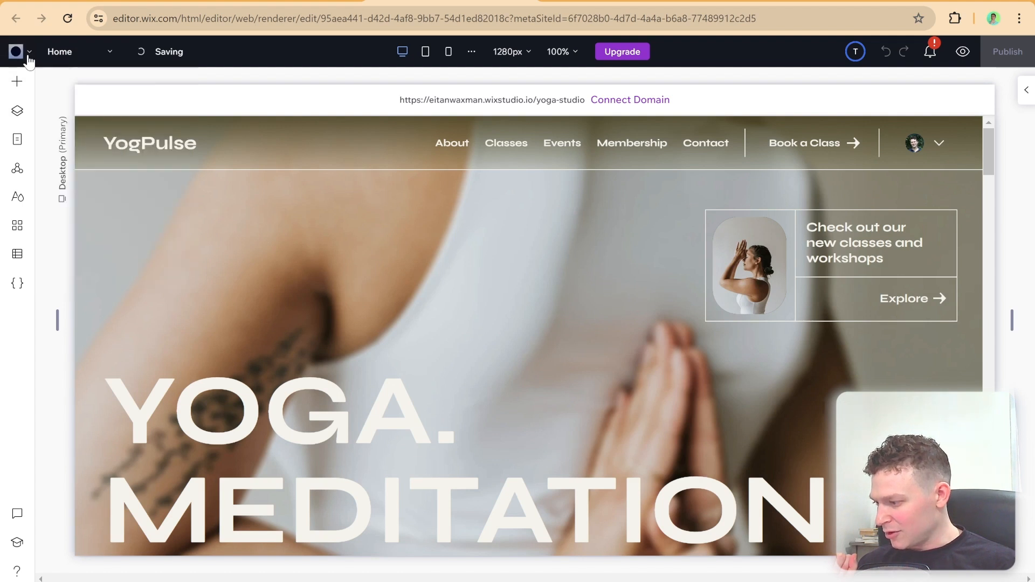
{"action": "mouse_move", "coordinate": [32, 120]}
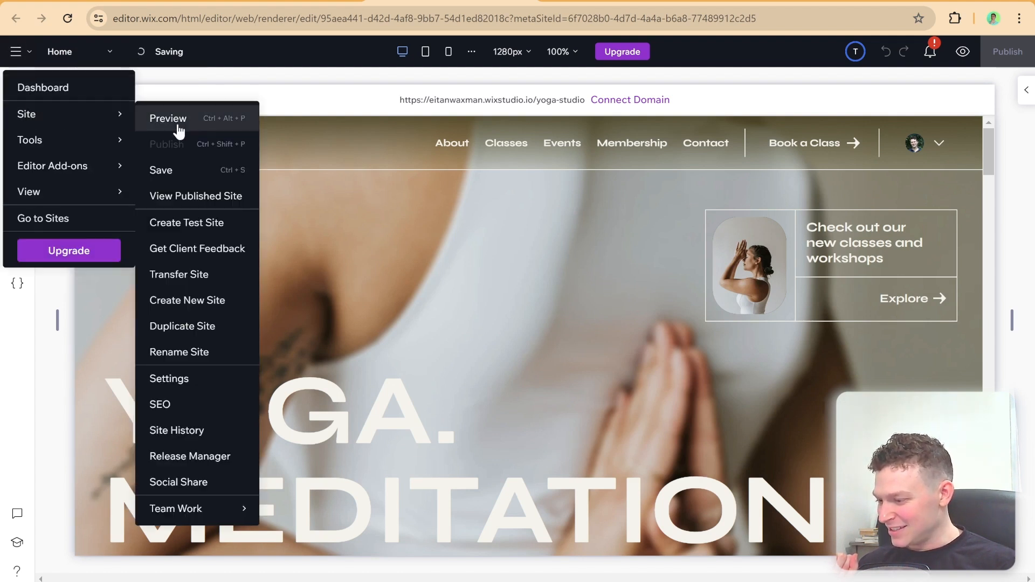
{"action": "left_click", "coordinate": [194, 197]}
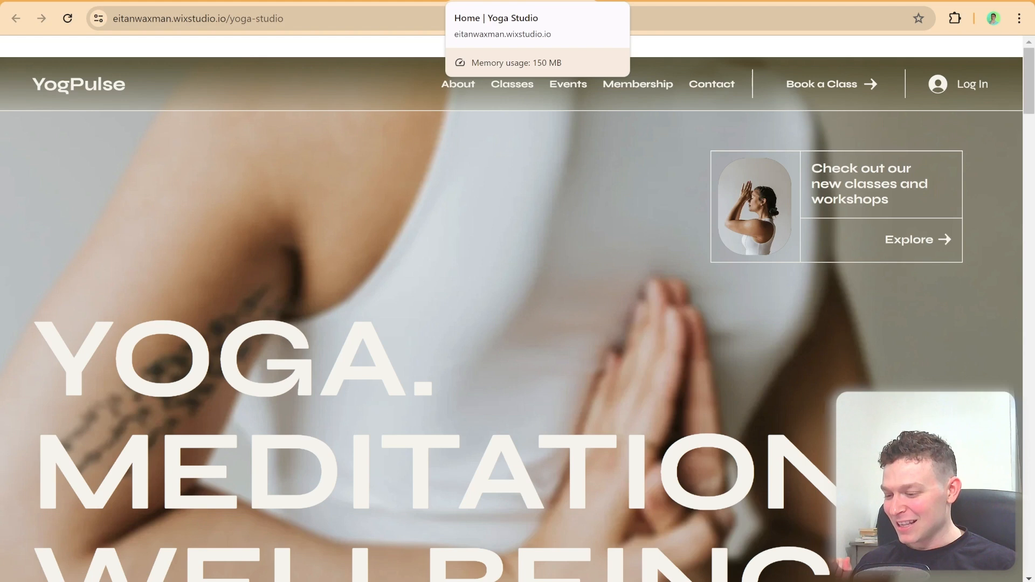
{"action": "scroll", "coordinate": [579, 250], "scroll_direction": "down", "scroll_amount": 5}
{"action": "scroll", "coordinate": [580, 250], "scroll_direction": "up", "scroll_amount": 5}
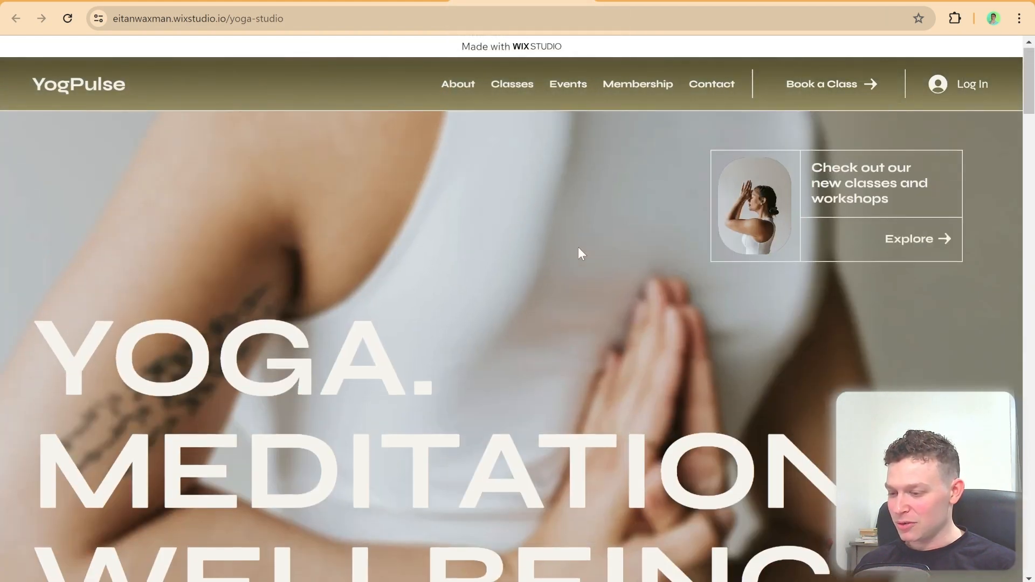
{"action": "left_click_drag", "start_coordinate": [534, 5], "coordinate": [534, 45]}
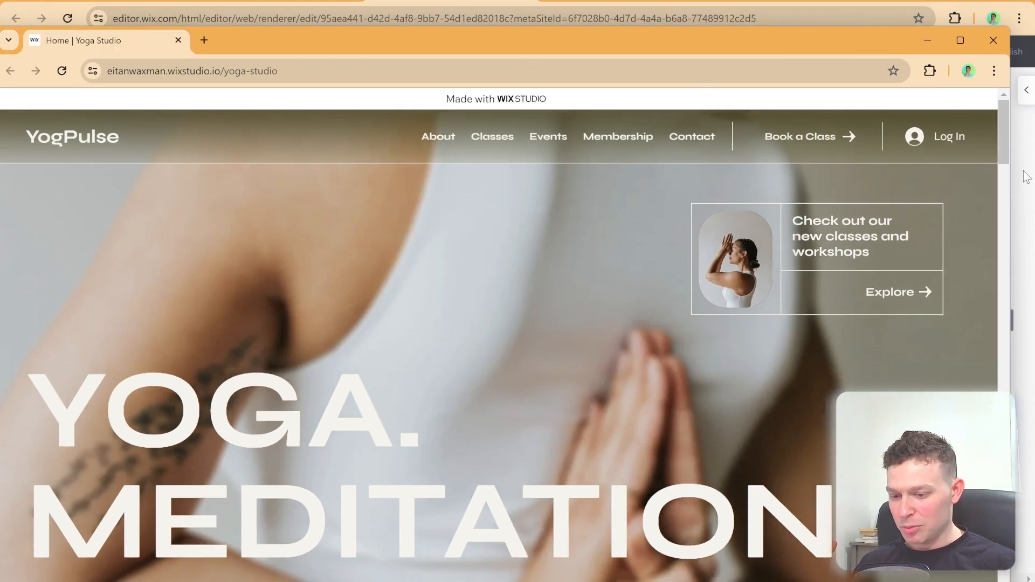
Step: Resize the published yoga-studio window narrower and wider, examining how the header, hero and lower sections adapt
{"action": "left_click_drag", "start_coordinate": [1009, 177], "coordinate": [644, 173]}
{"action": "left_click_drag", "start_coordinate": [416, 47], "coordinate": [669, 46]}
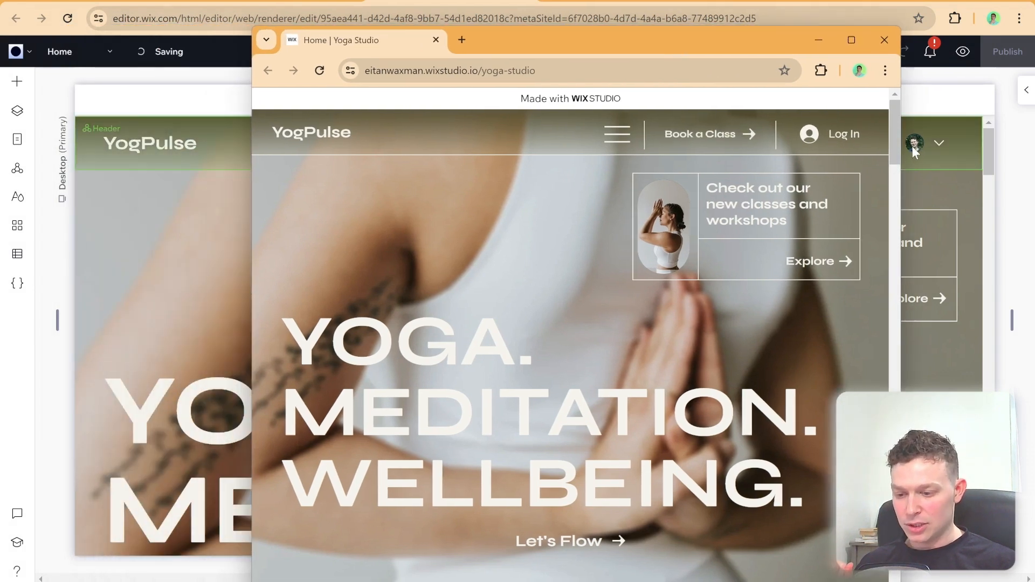
{"action": "mouse_move", "coordinate": [901, 156]}
{"action": "left_mouse_down"}
{"action": "mouse_move", "coordinate": [746, 158]}
{"action": "mouse_move", "coordinate": [884, 161]}
{"action": "left_mouse_up"}
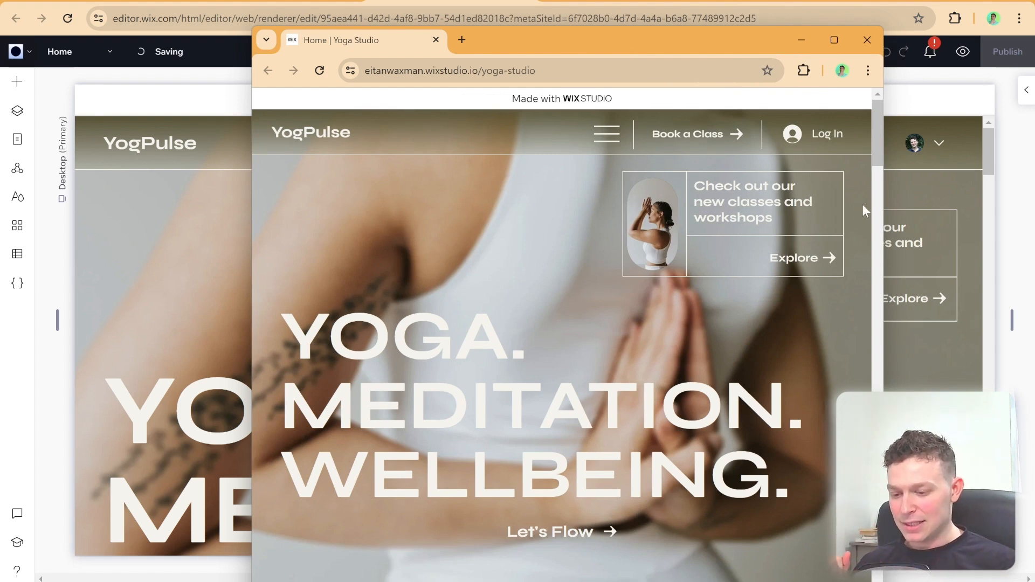
{"action": "left_click_drag", "start_coordinate": [884, 196], "coordinate": [814, 197]}
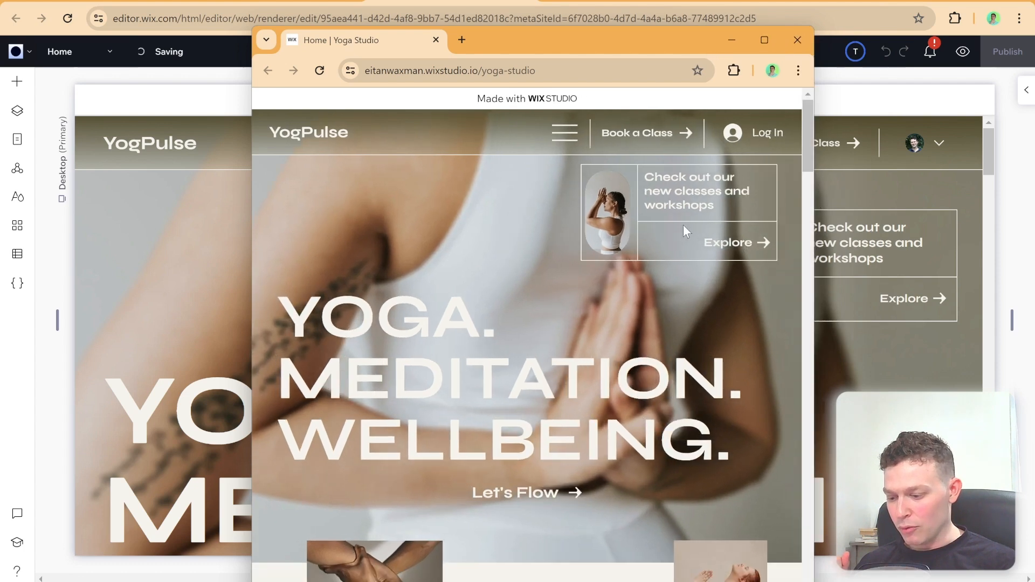
{"action": "scroll", "coordinate": [683, 224], "scroll_direction": "down", "scroll_amount": 5}
{"action": "scroll", "coordinate": [684, 225], "scroll_direction": "down", "scroll_amount": 8}
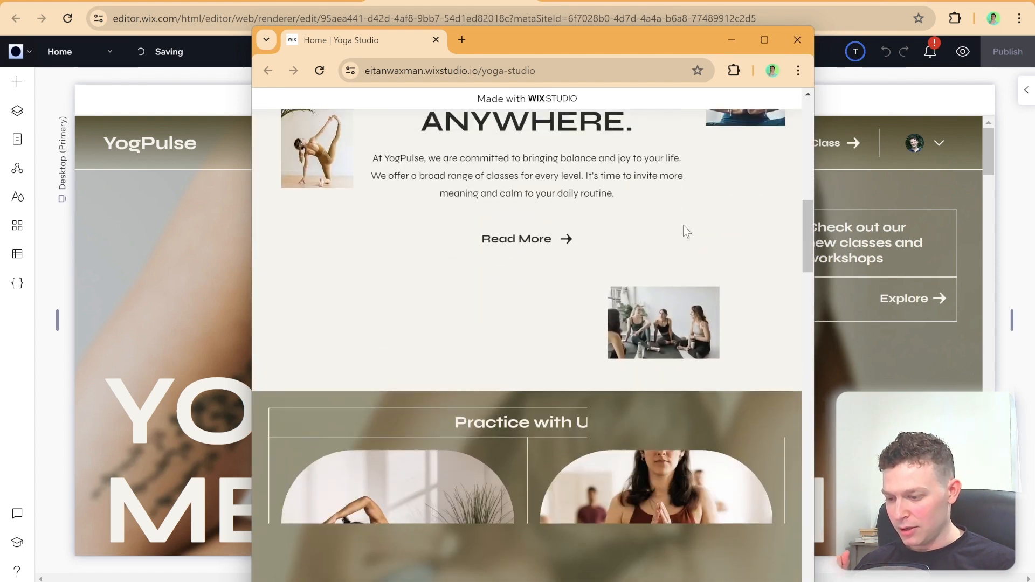
{"action": "scroll", "coordinate": [784, 222], "scroll_direction": "up", "scroll_amount": 2}
{"action": "left_click_drag", "start_coordinate": [814, 199], "coordinate": [947, 194]}
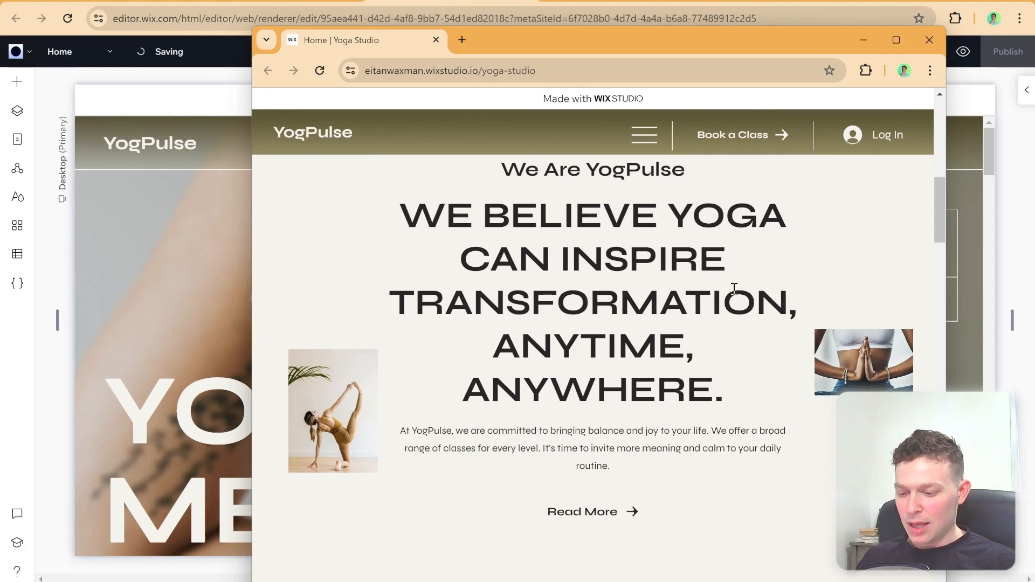
{"action": "scroll", "coordinate": [706, 285], "scroll_direction": "up", "scroll_amount": 10}
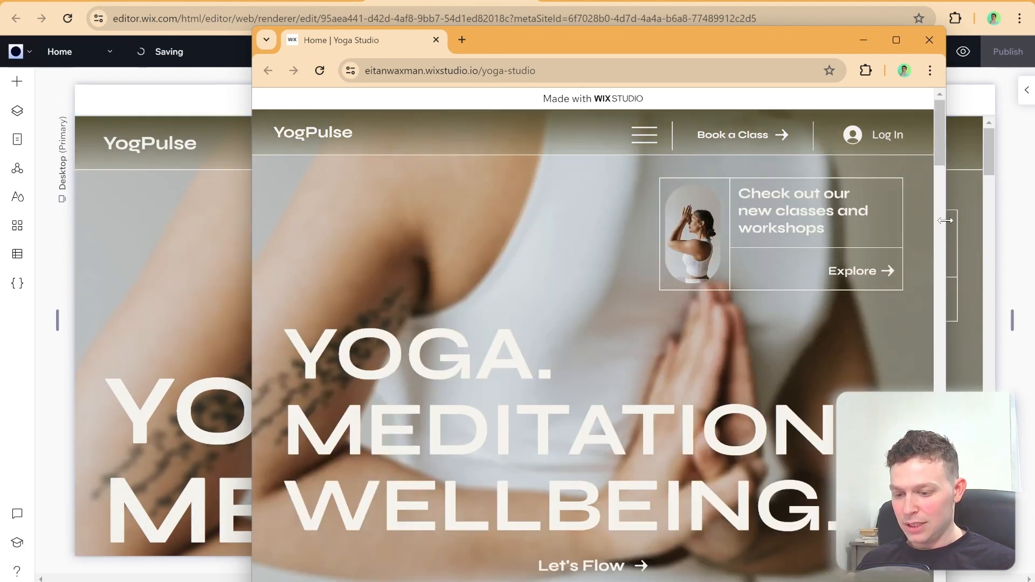
{"action": "left_click_drag", "start_coordinate": [948, 219], "coordinate": [758, 240]}
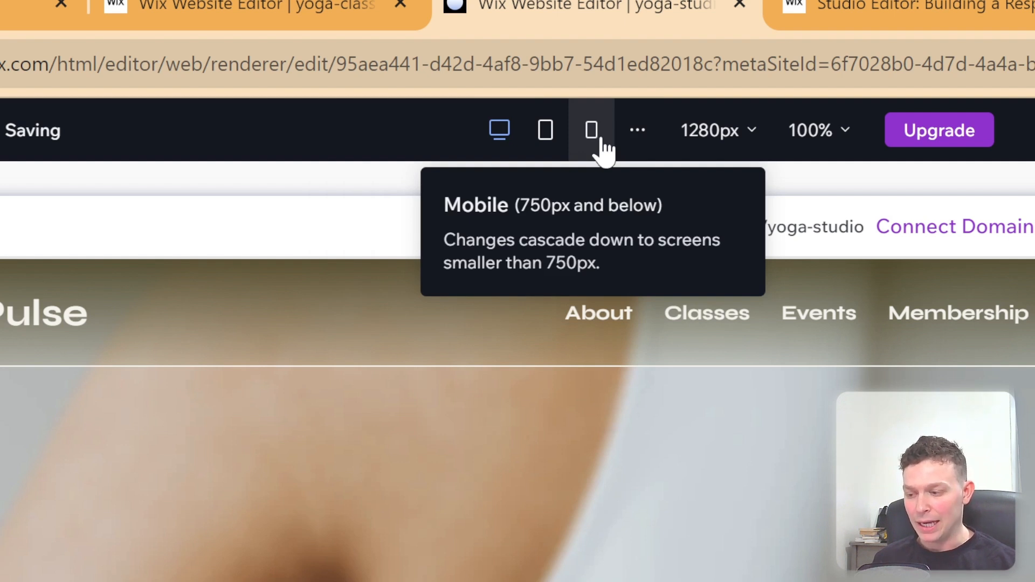
Step: View the yoga-studio home page at the tablet and mobile breakpoints and return to the desktop breakpoint
{"action": "left_click", "coordinate": [549, 141]}
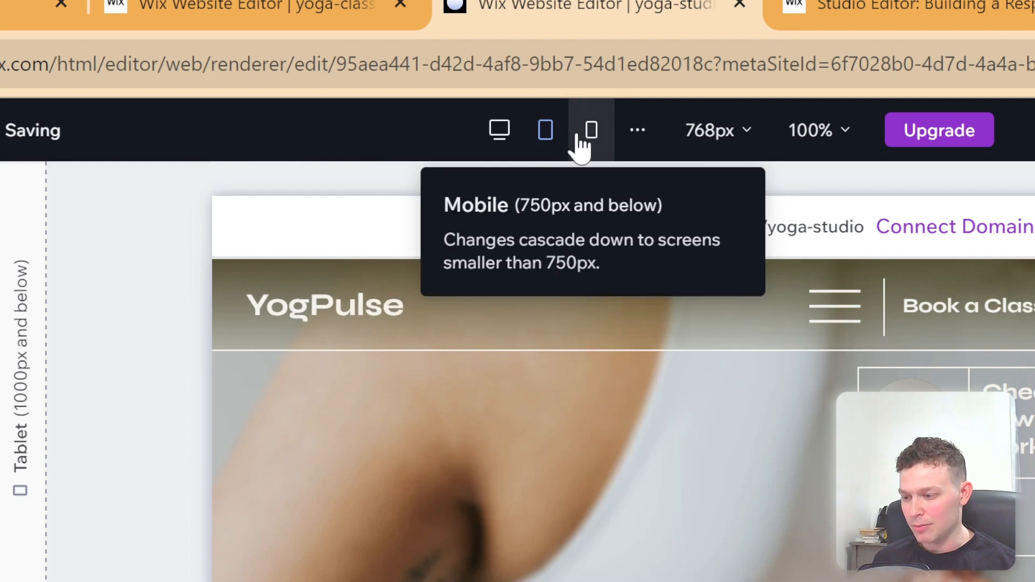
{"action": "left_click", "coordinate": [579, 138]}
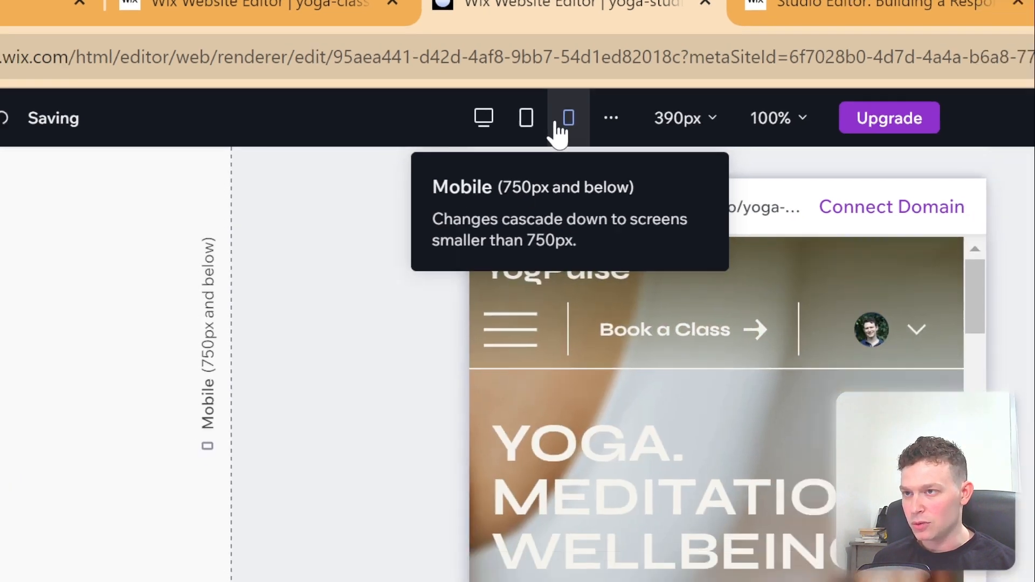
{"action": "left_click", "coordinate": [545, 129]}
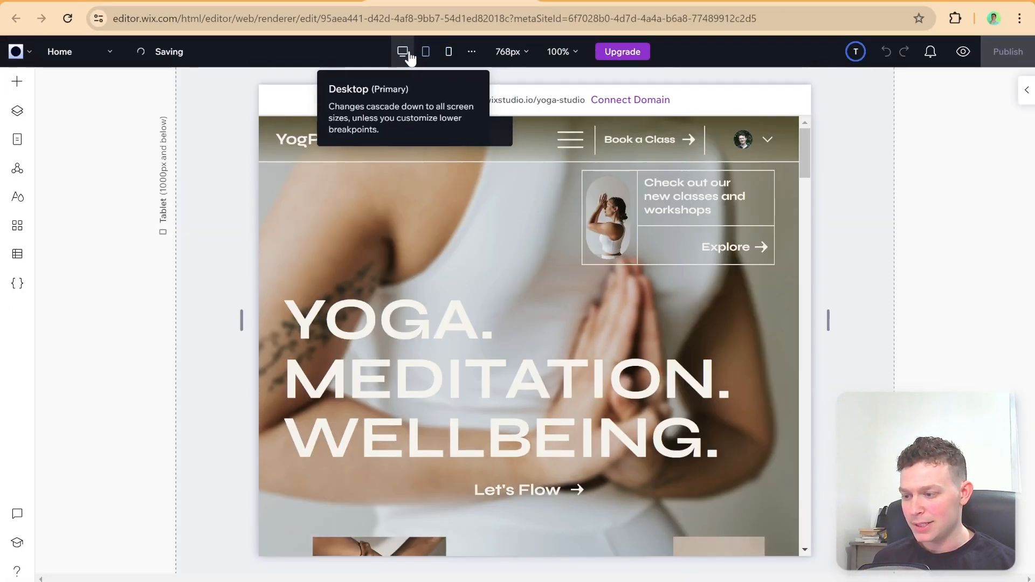
{"action": "left_click", "coordinate": [408, 56]}
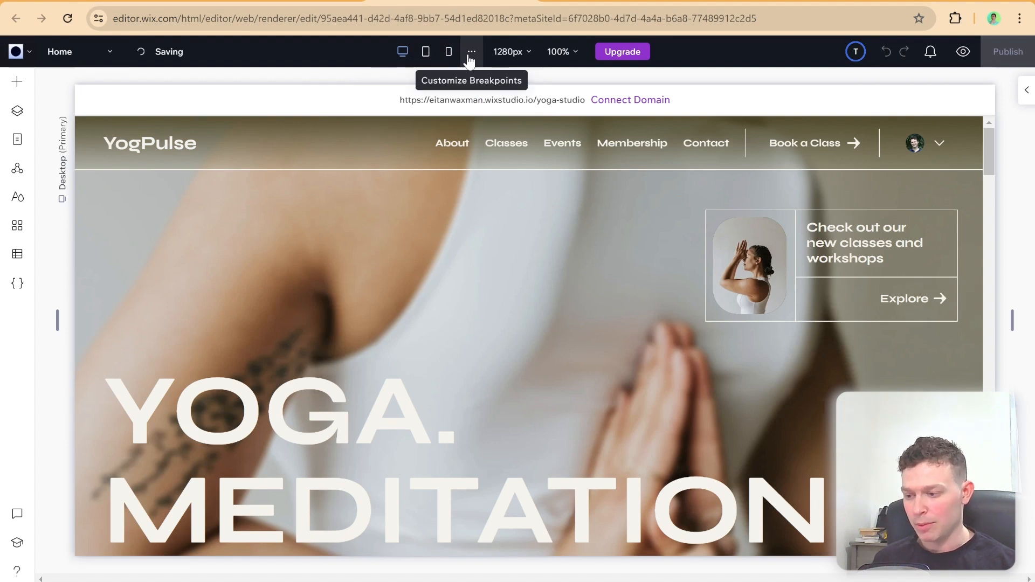
Step: Add a custom breakpoint at 1500 px to the yoga-studio home page
{"action": "left_click", "coordinate": [470, 57]}
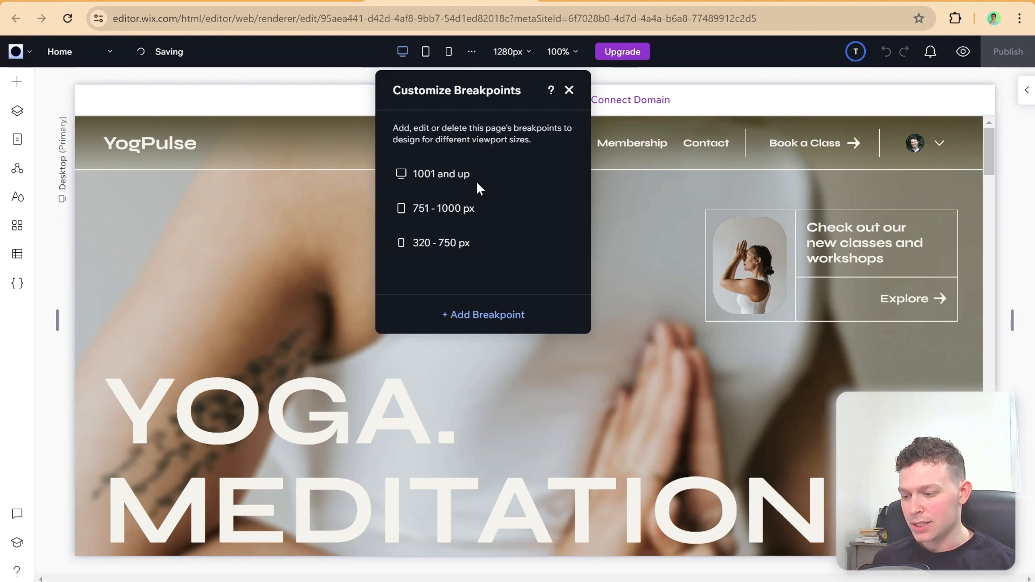
{"action": "left_click", "coordinate": [489, 319]}
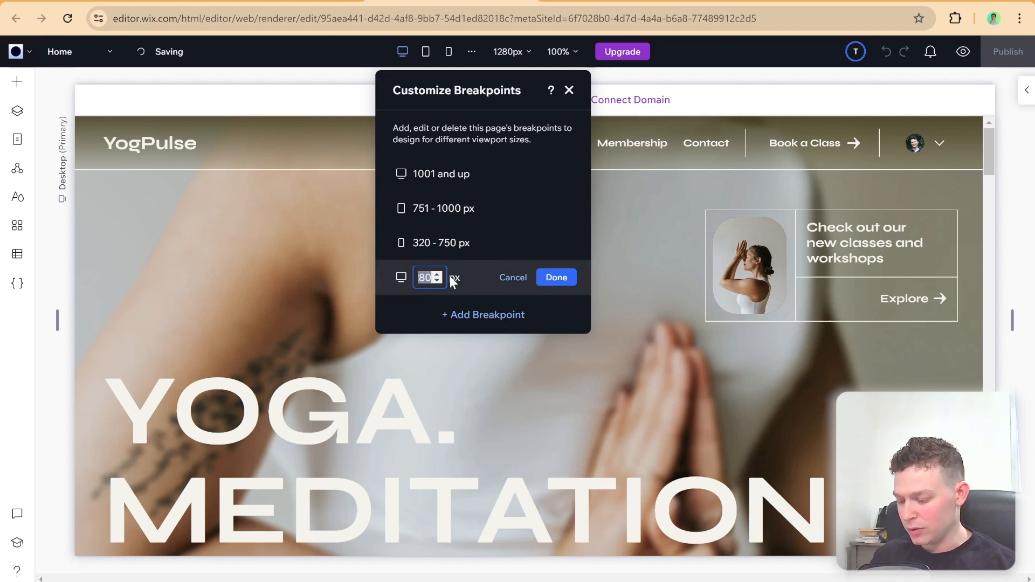
{"action": "type", "text": "1"}
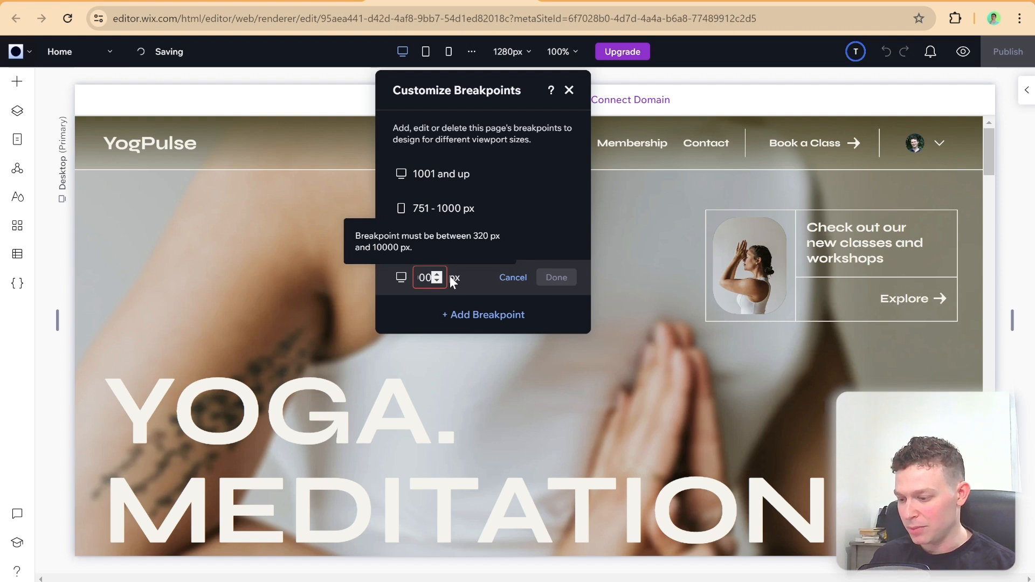
{"action": "key", "text": "BackSpace"}
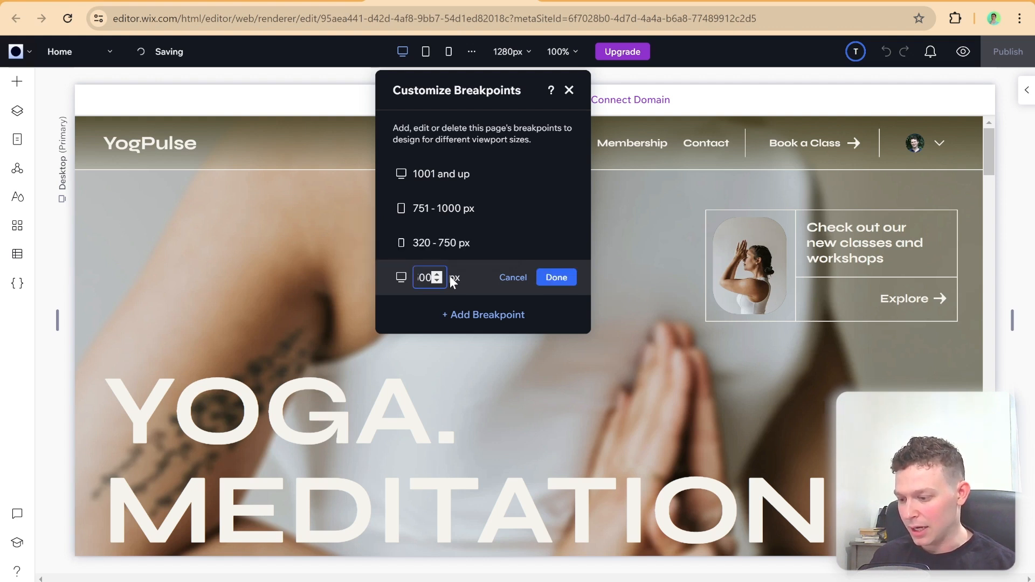
{"action": "key", "text": "Return"}
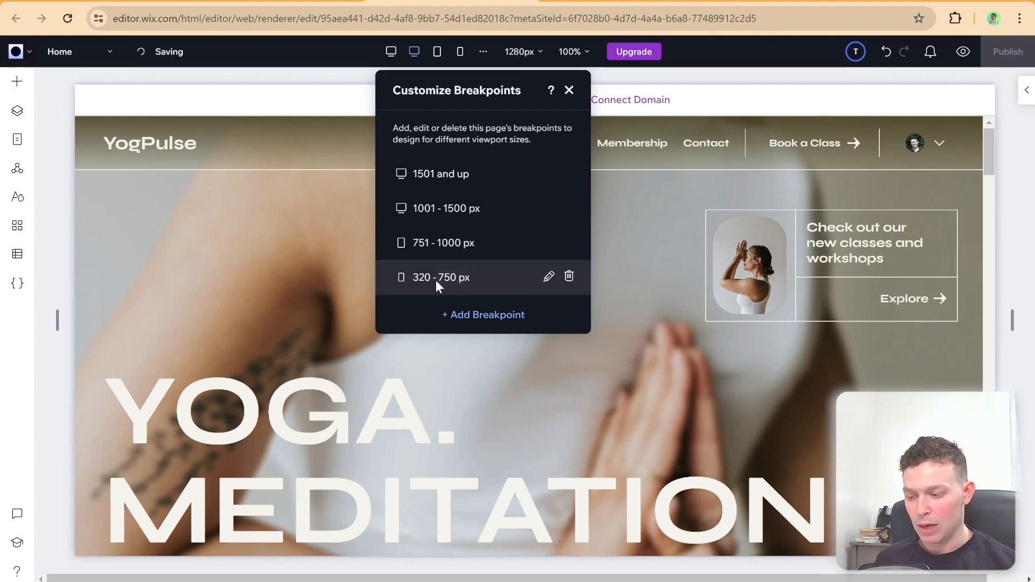
Step: Set the upper limit of the home page's mobile breakpoint to 650 px
{"action": "left_click_drag", "start_coordinate": [474, 279], "coordinate": [442, 282]}
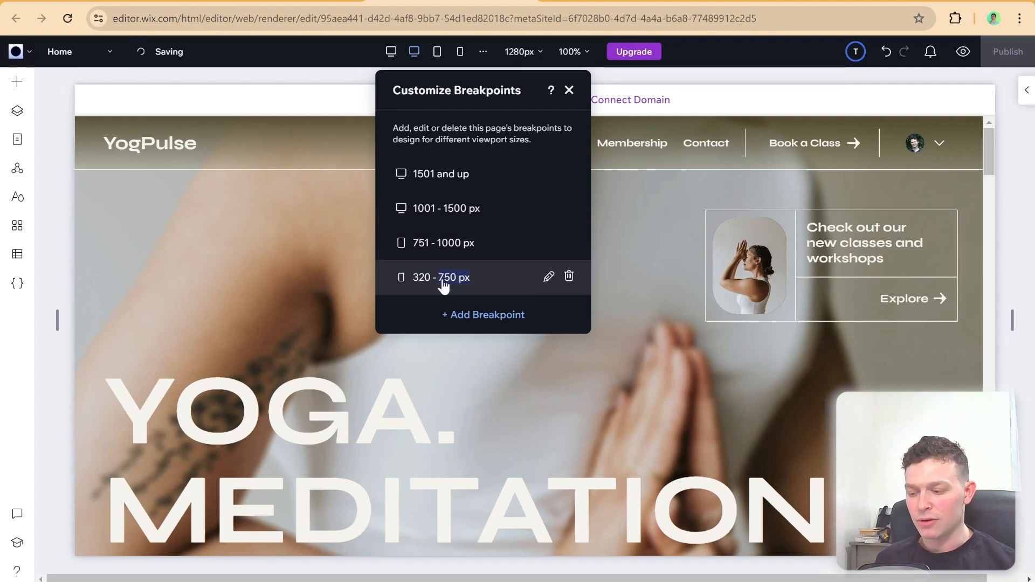
{"action": "left_click", "coordinate": [443, 285]}
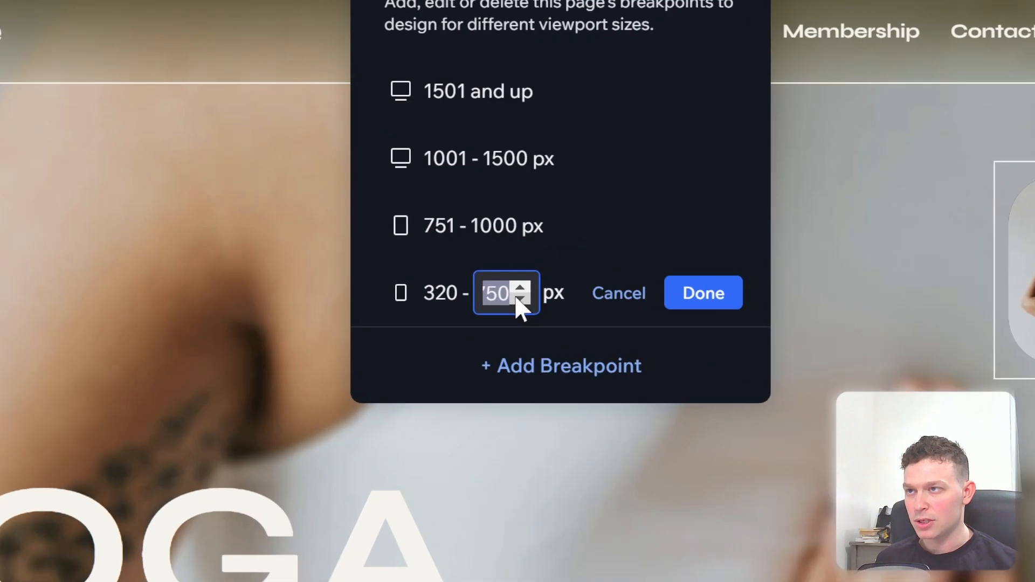
{"action": "type", "text": "650"}
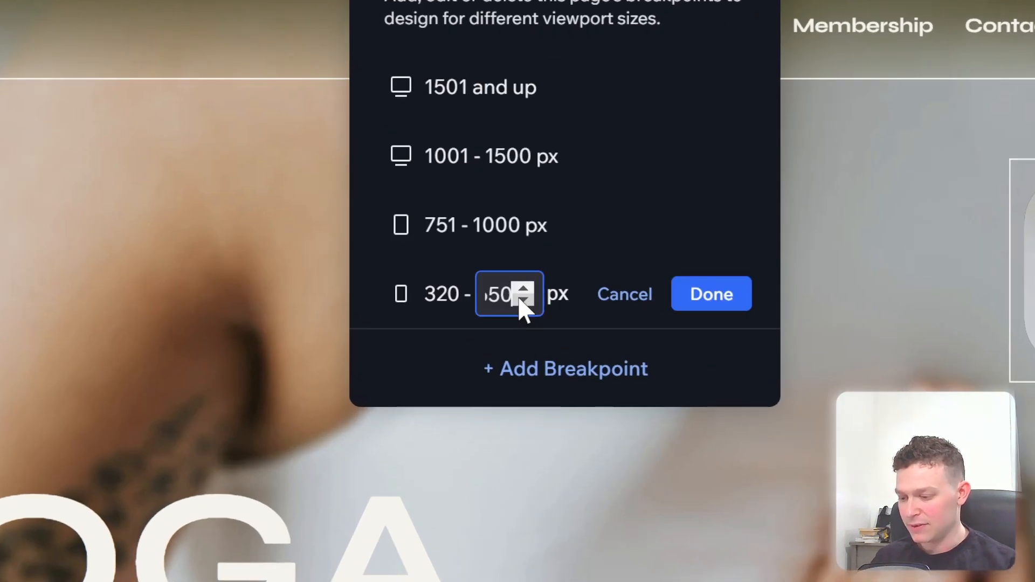
{"action": "left_click", "coordinate": [700, 308]}
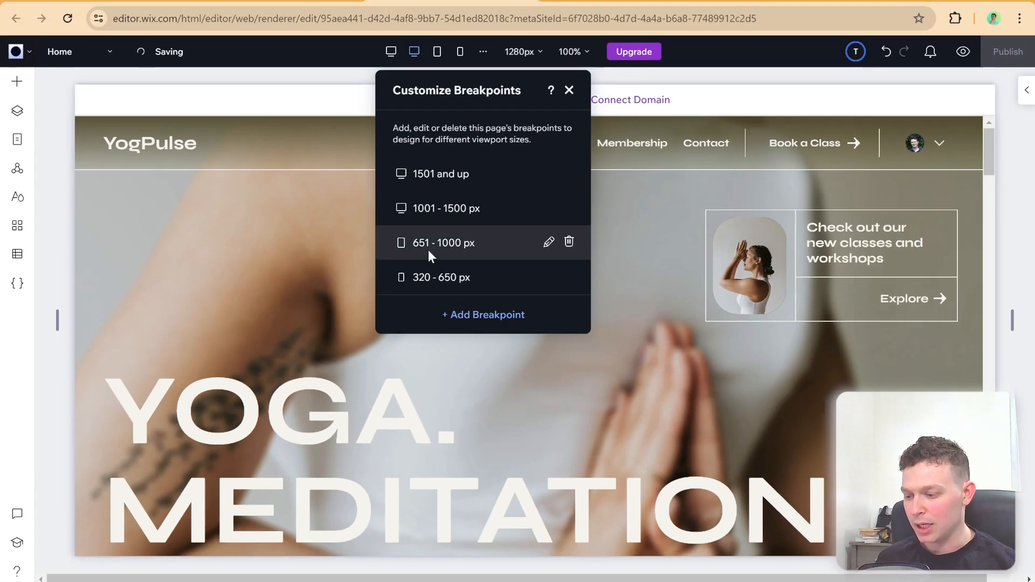
{"action": "left_click_drag", "start_coordinate": [474, 296], "coordinate": [524, 298]}
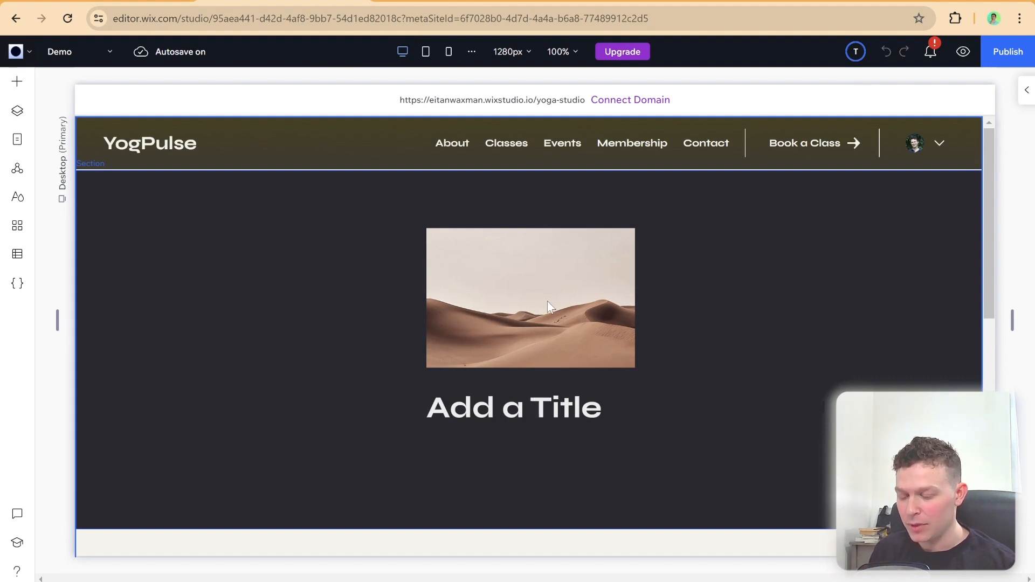
Step: View the Demo page at the tablet and mobile breakpoints, checking the image and title, and return to desktop
{"action": "left_click", "coordinate": [425, 54]}
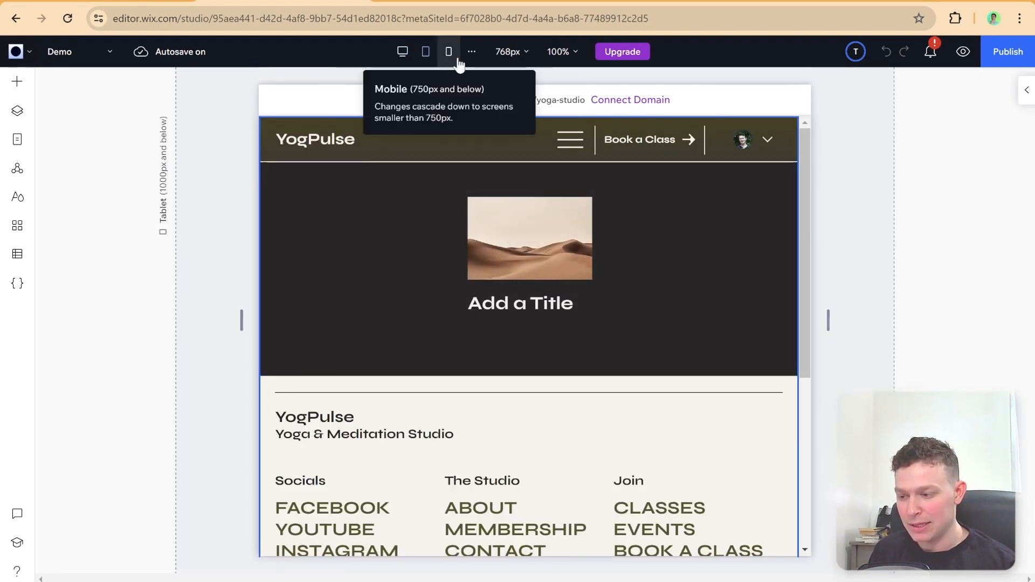
{"action": "left_click", "coordinate": [450, 54]}
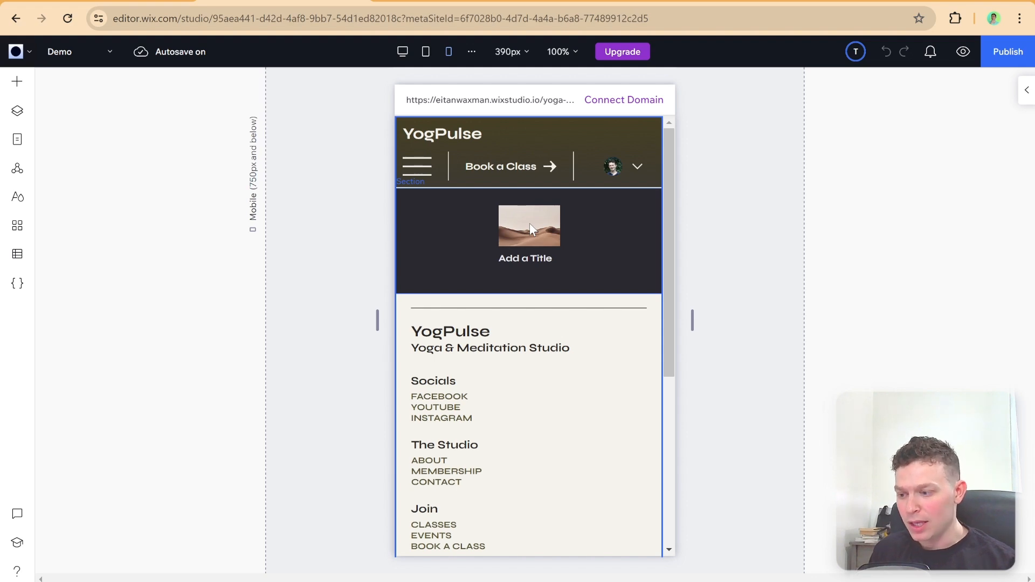
{"action": "left_click", "coordinate": [403, 52]}
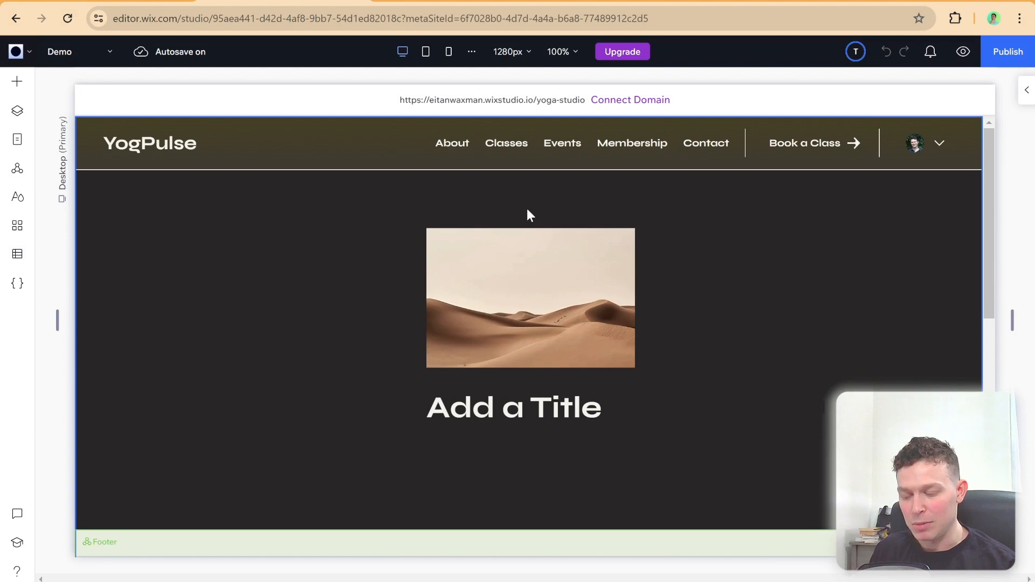
Step: At the tablet breakpoint, move the "Add a Title" text beside the desert image's upper right, at about X 482, Y 48 px
{"action": "left_click", "coordinate": [426, 53]}
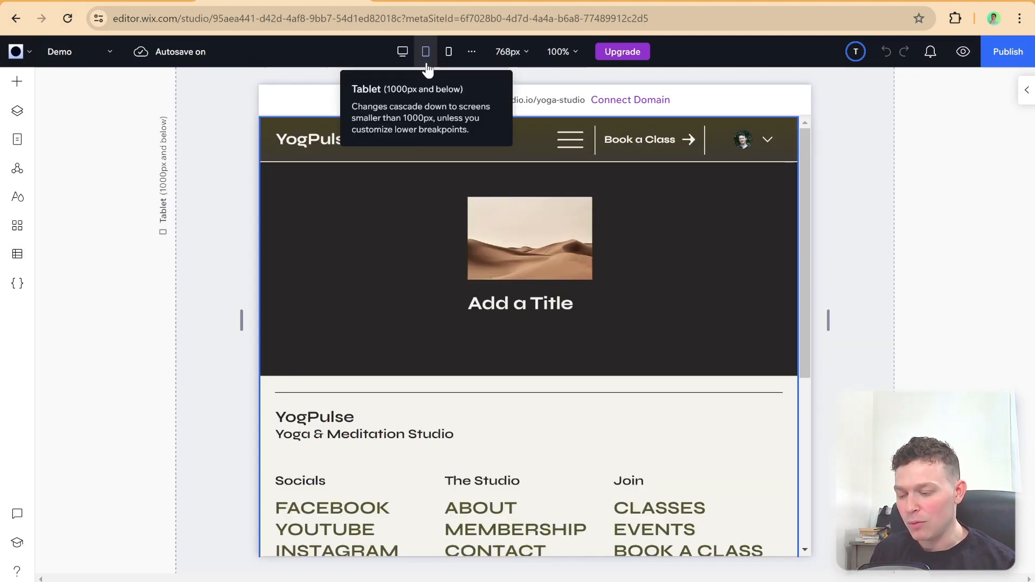
{"action": "left_click", "coordinate": [522, 306]}
{"action": "left_click", "coordinate": [522, 305]}
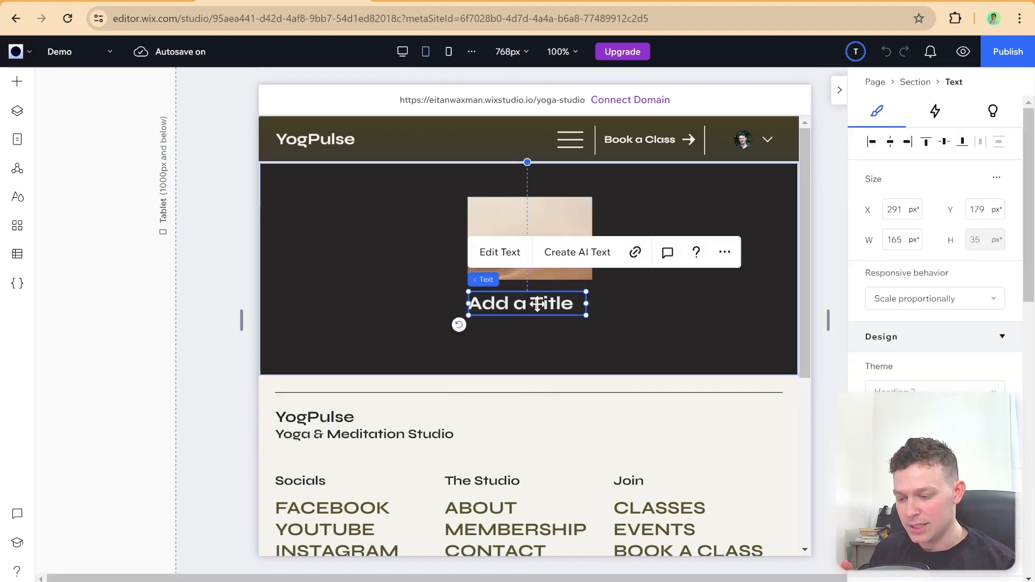
{"action": "left_click_drag", "start_coordinate": [522, 303], "coordinate": [659, 210]}
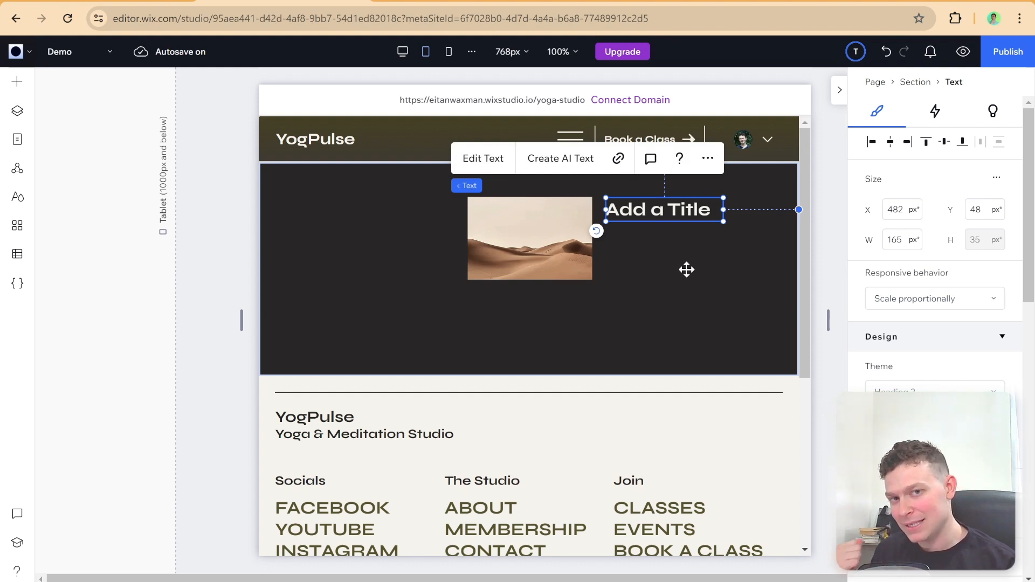
{"action": "left_click", "coordinate": [639, 249]}
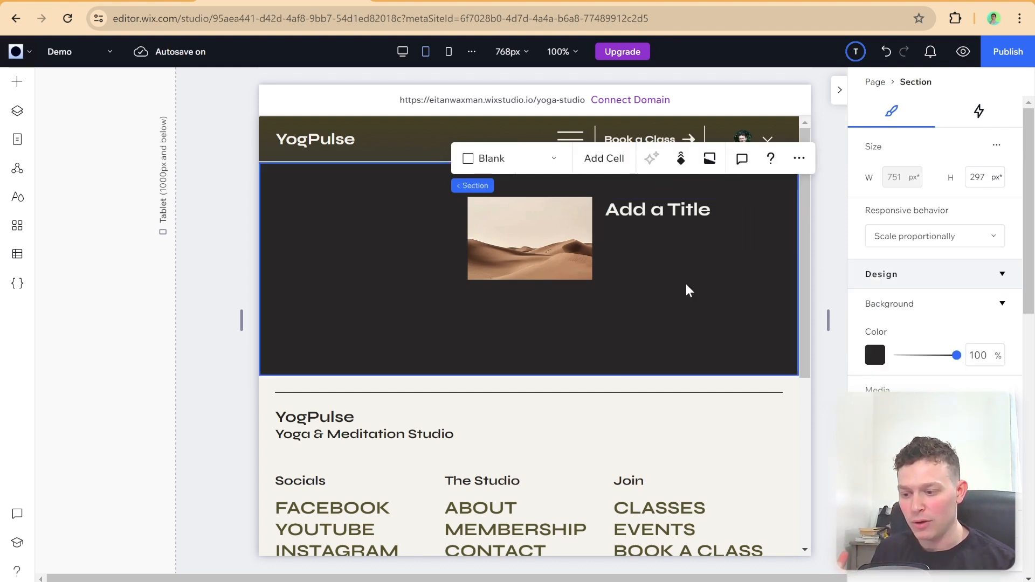
Step: Compare the title's placement at the desktop, tablet and mobile breakpoints, and review the Demo page's breakpoint ranges from desktop
{"action": "left_click", "coordinate": [401, 54]}
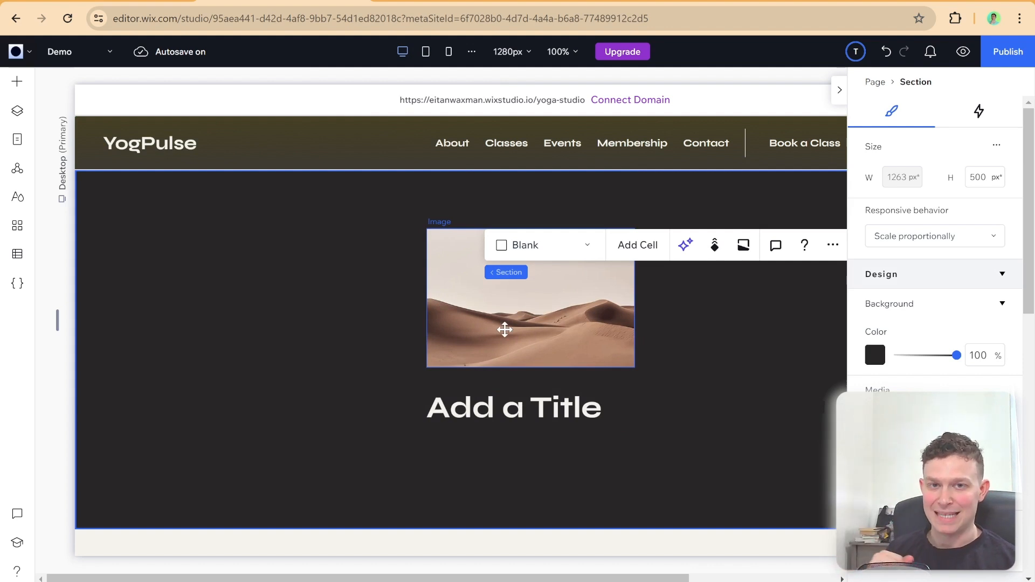
{"action": "left_click", "coordinate": [425, 51]}
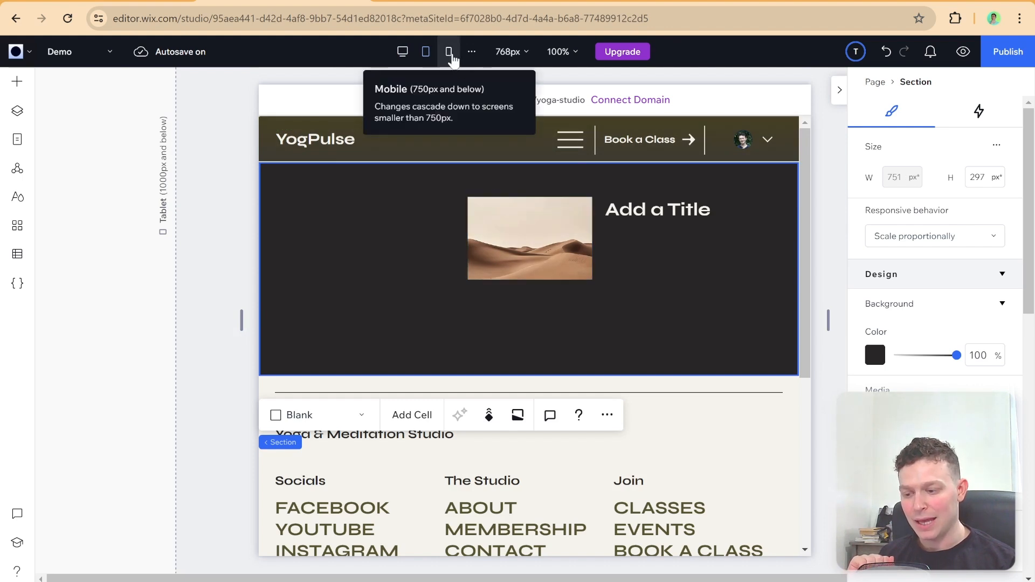
{"action": "left_click", "coordinate": [448, 51]}
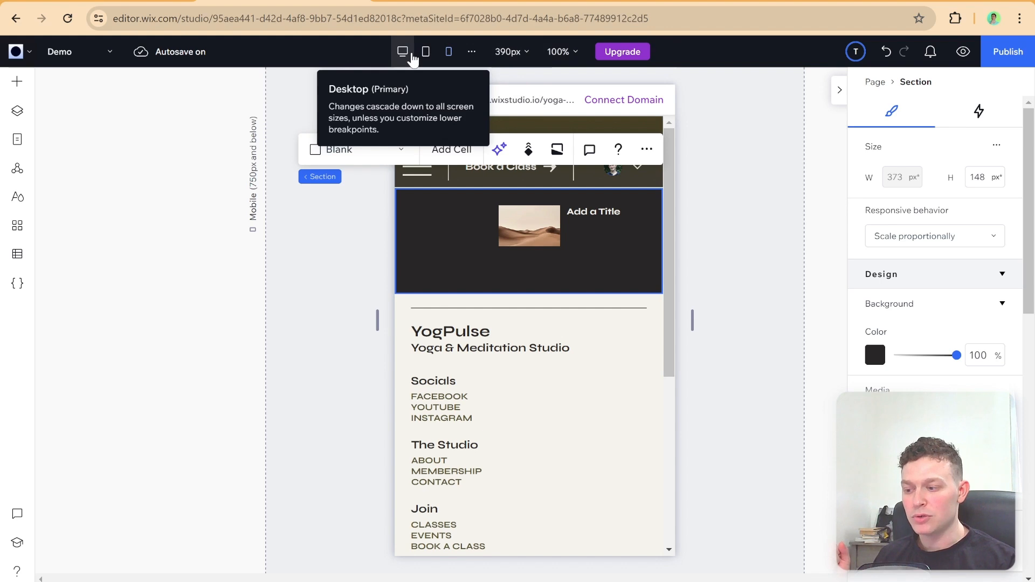
{"action": "left_click", "coordinate": [412, 60]}
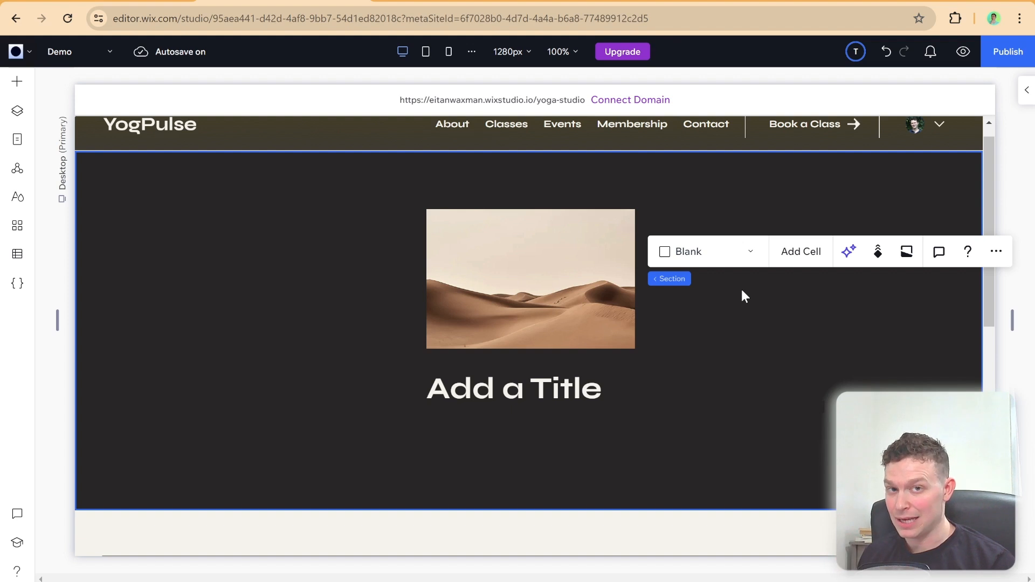
{"action": "left_click", "coordinate": [479, 61]}
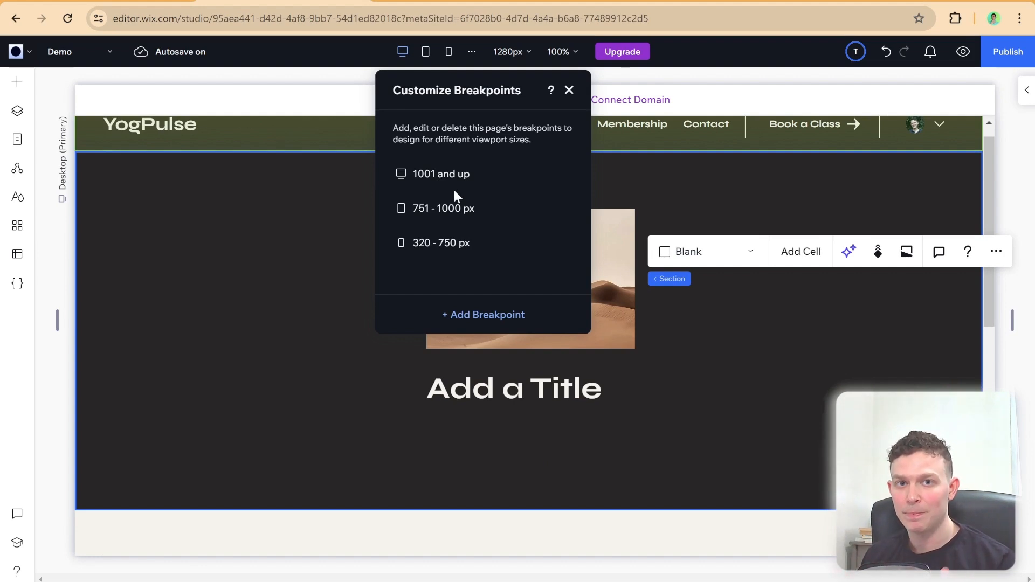
{"action": "left_click", "coordinate": [627, 184]}
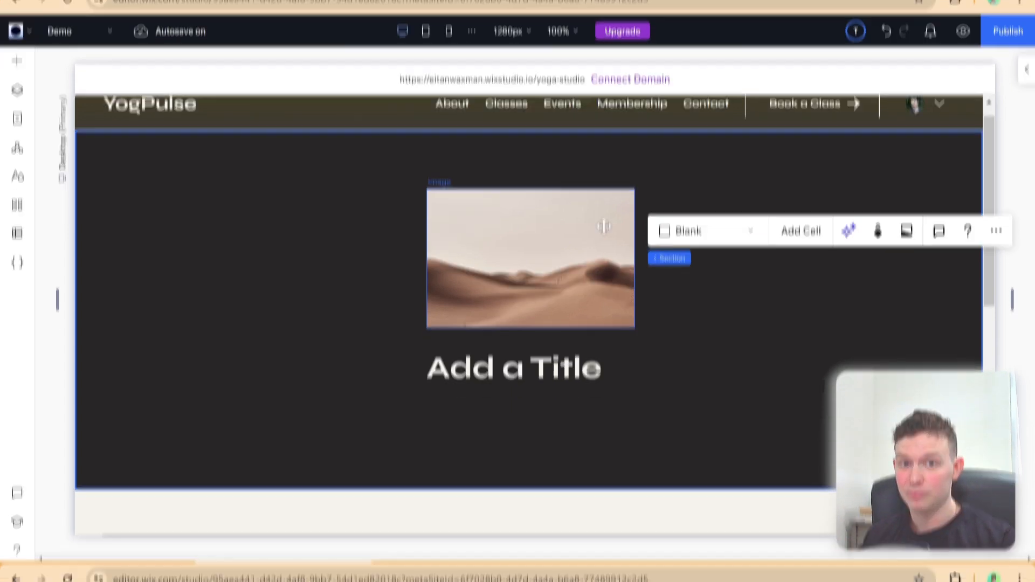
Step: Inspect the desert image's size and position values and their units at the desktop breakpoint
{"action": "left_click", "coordinate": [603, 247]}
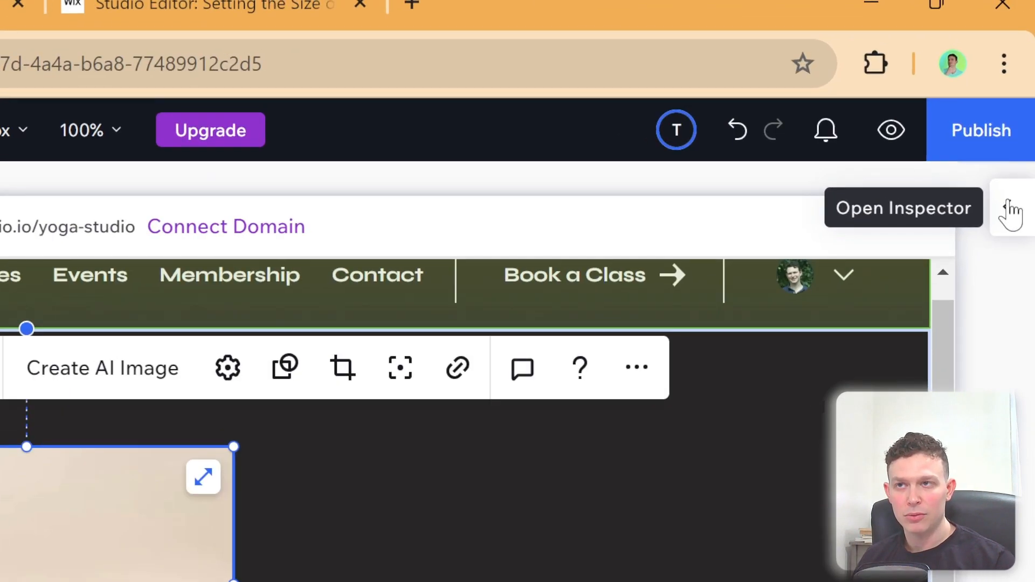
{"action": "left_click", "coordinate": [1023, 92]}
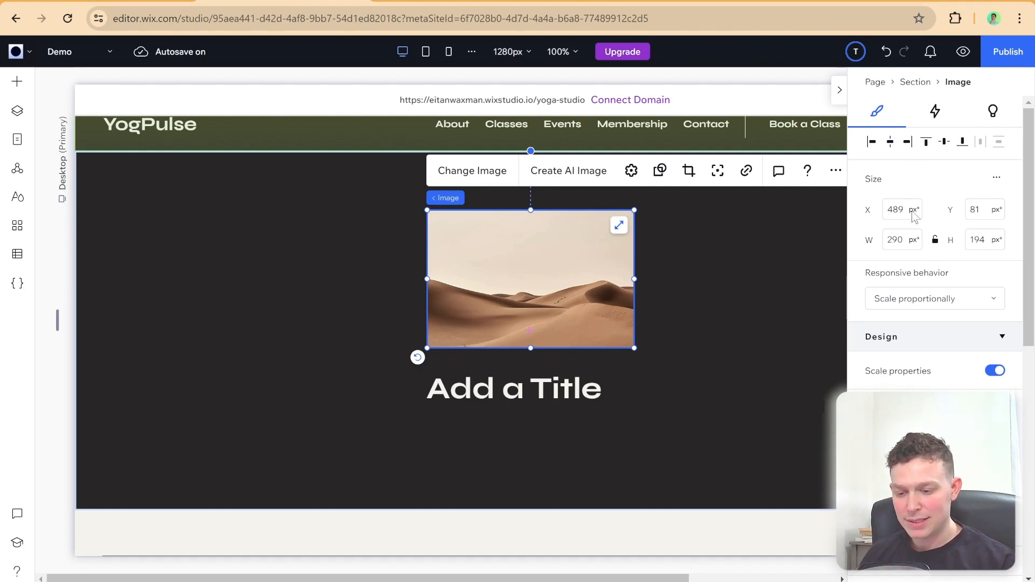
{"action": "mouse_move", "coordinate": [915, 215]}
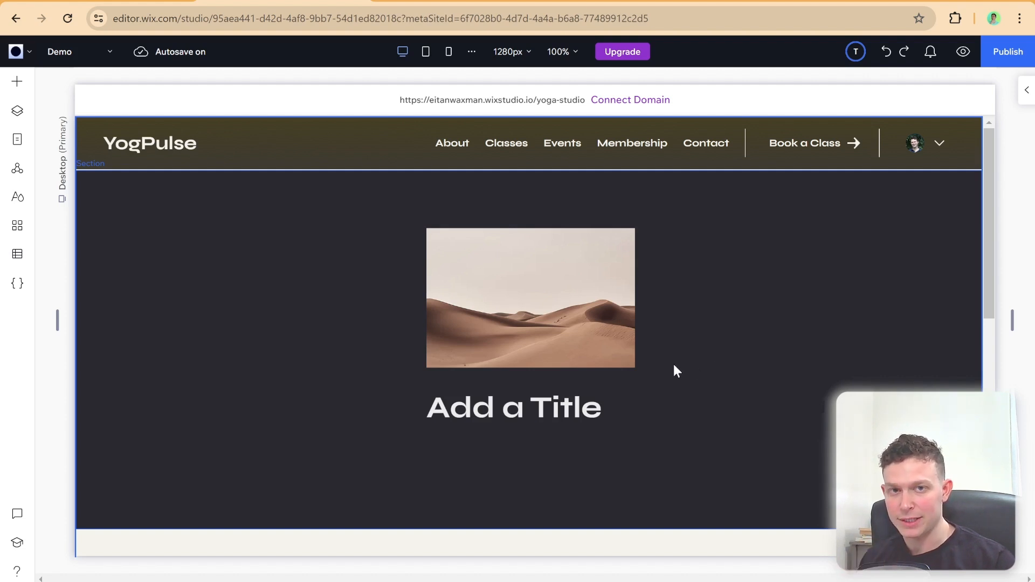
Step: Set the desktop breakpoint's editing size to 1100 px
{"action": "left_click", "coordinate": [525, 54]}
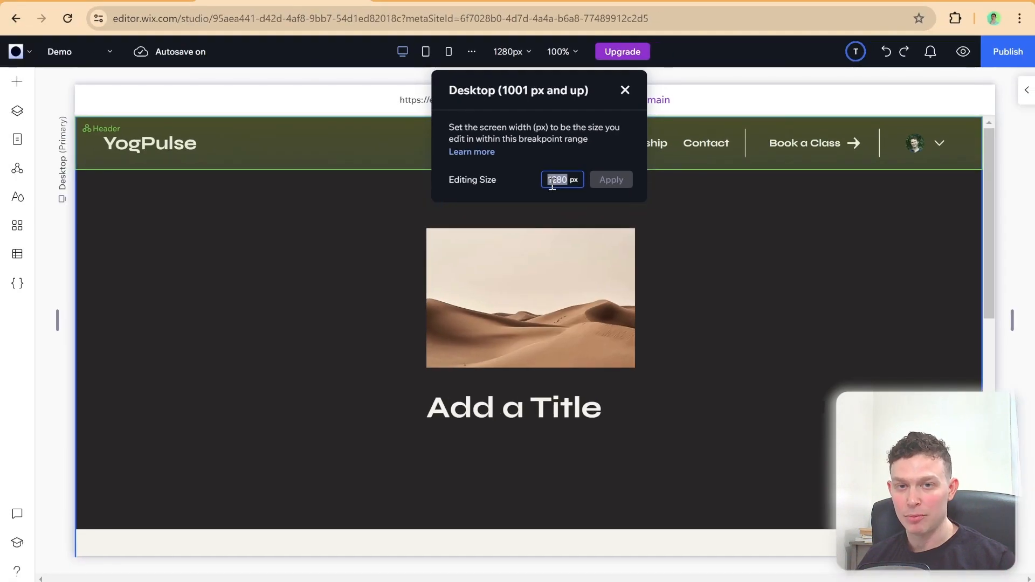
{"action": "type", "text": "1000"}
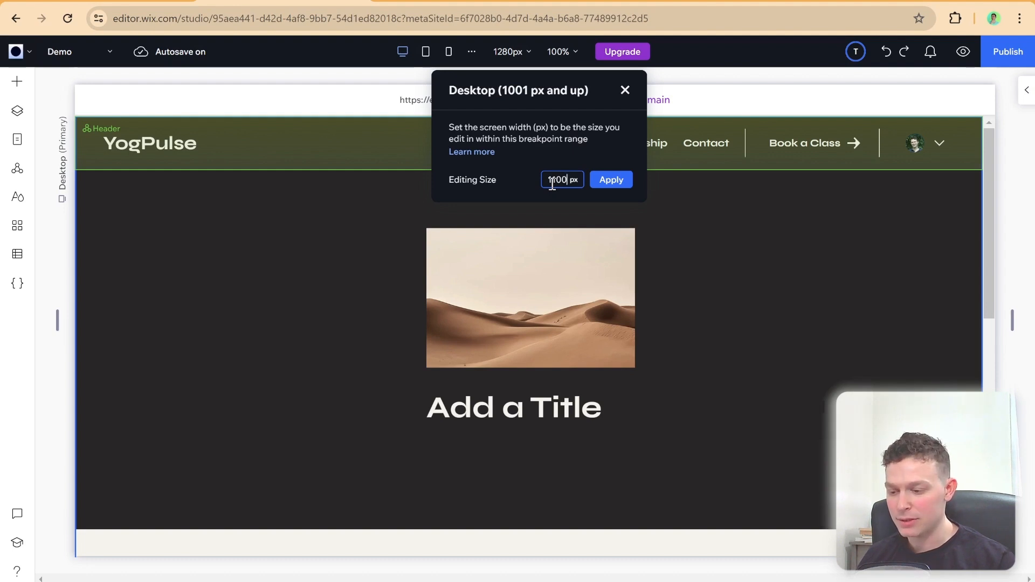
{"action": "left_click", "coordinate": [615, 182]}
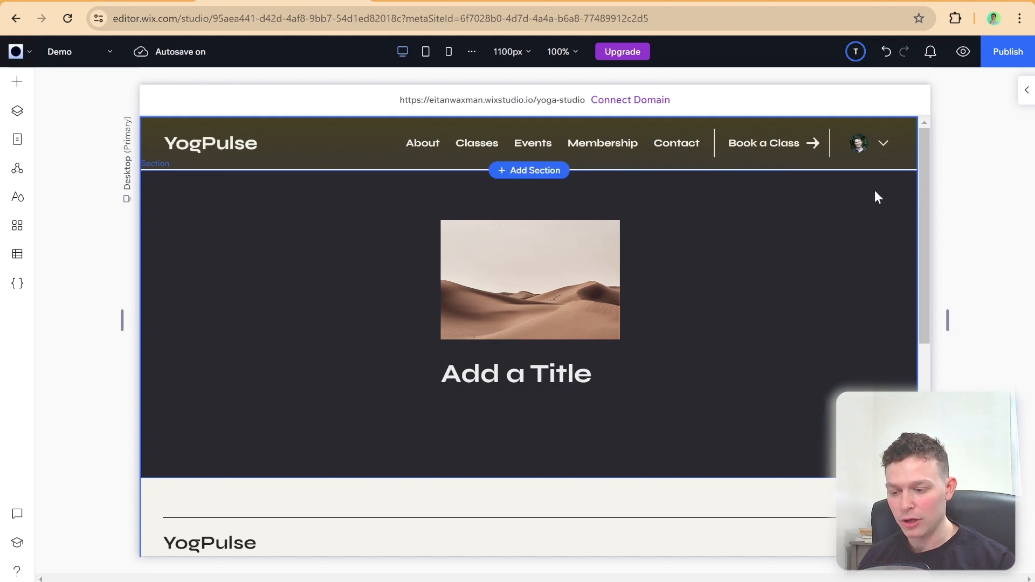
Step: Set the desert image's responsive behavior to Relative width and dismiss the explanatory pop-up
{"action": "left_click", "coordinate": [1027, 90]}
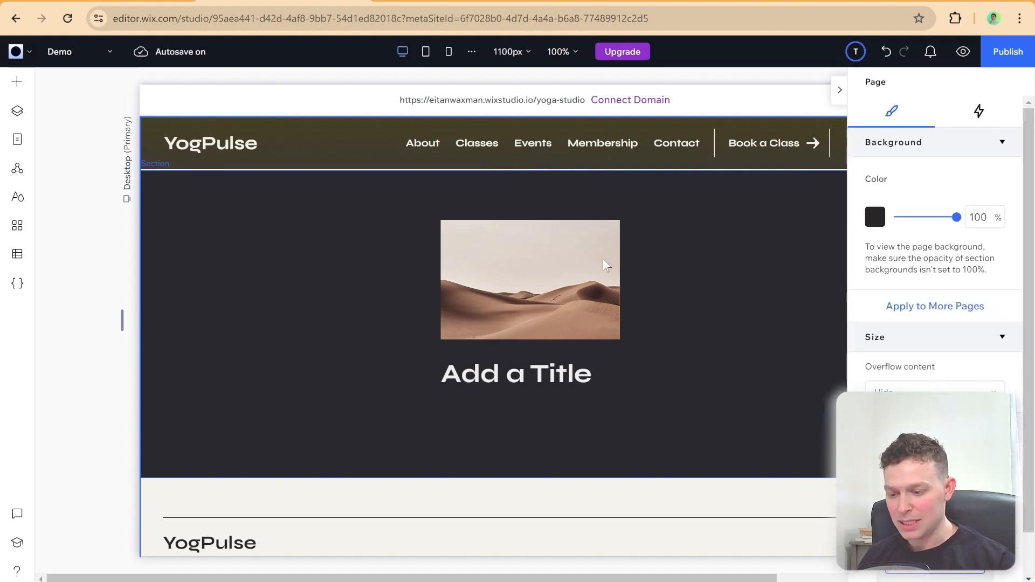
{"action": "left_click", "coordinate": [560, 278]}
{"action": "left_click", "coordinate": [561, 256]}
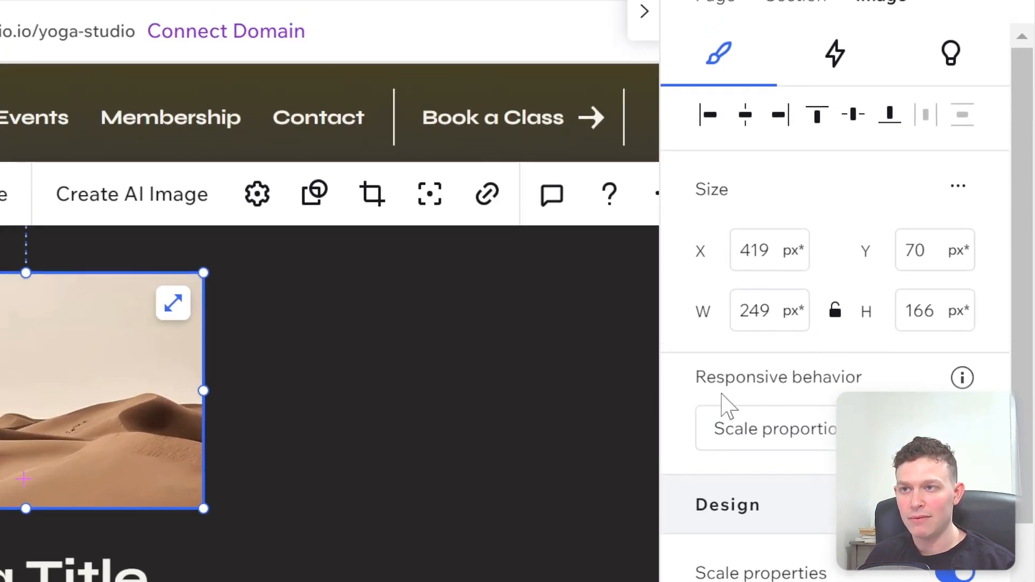
{"action": "scroll", "coordinate": [725, 402], "scroll_direction": "down", "scroll_amount": 5}
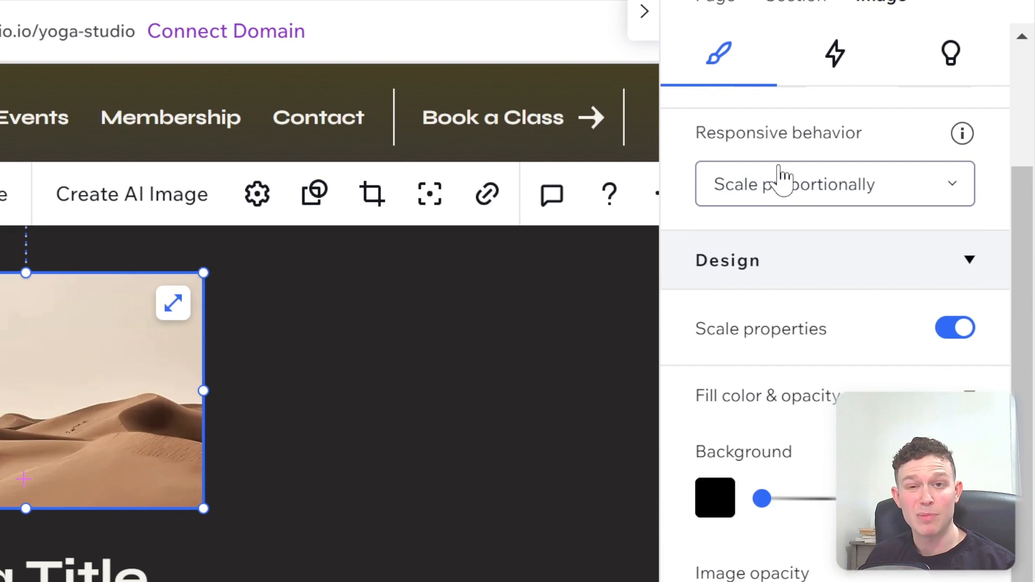
{"action": "left_click", "coordinate": [851, 205]}
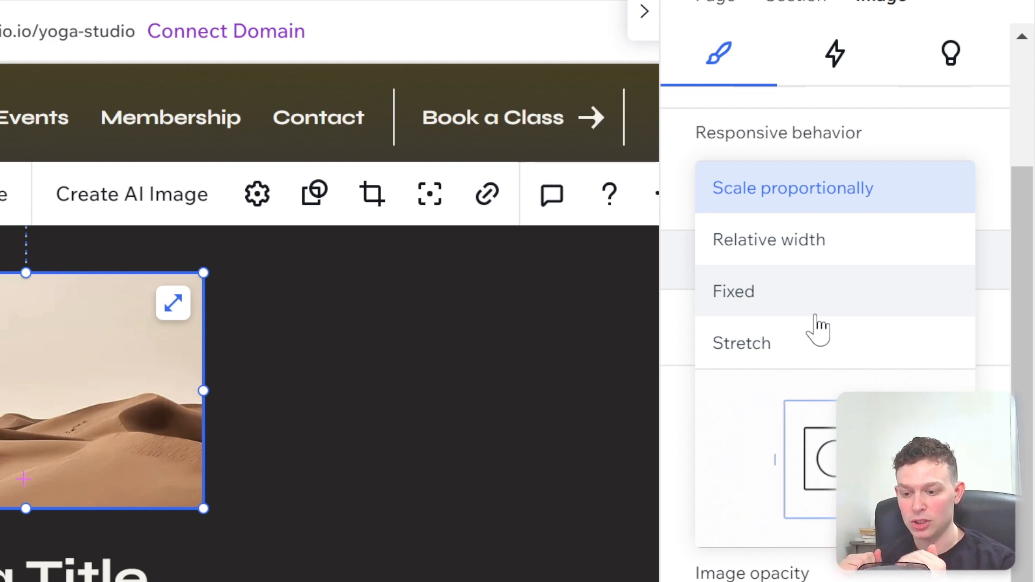
{"action": "left_click", "coordinate": [815, 270]}
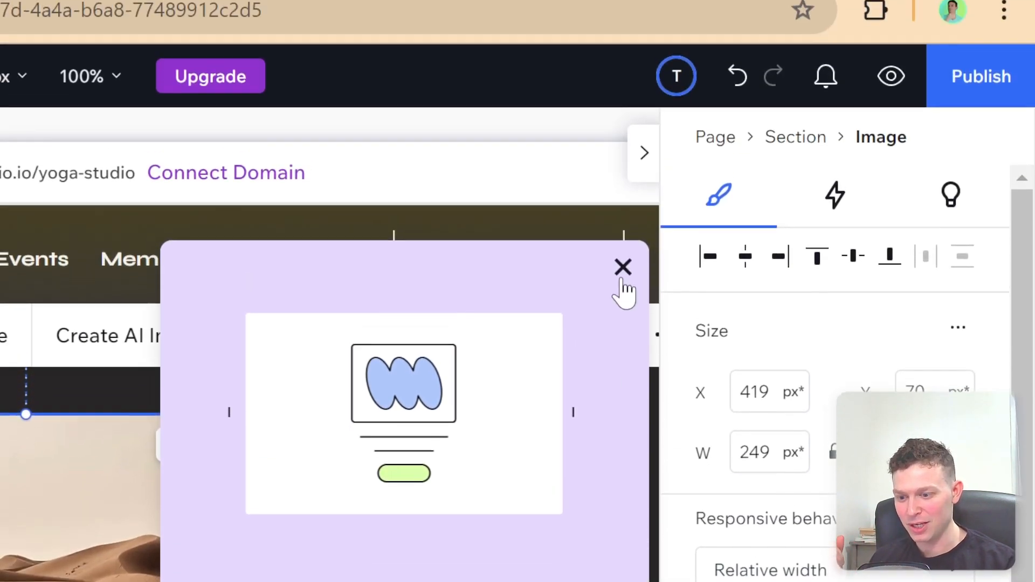
{"action": "left_click", "coordinate": [621, 265]}
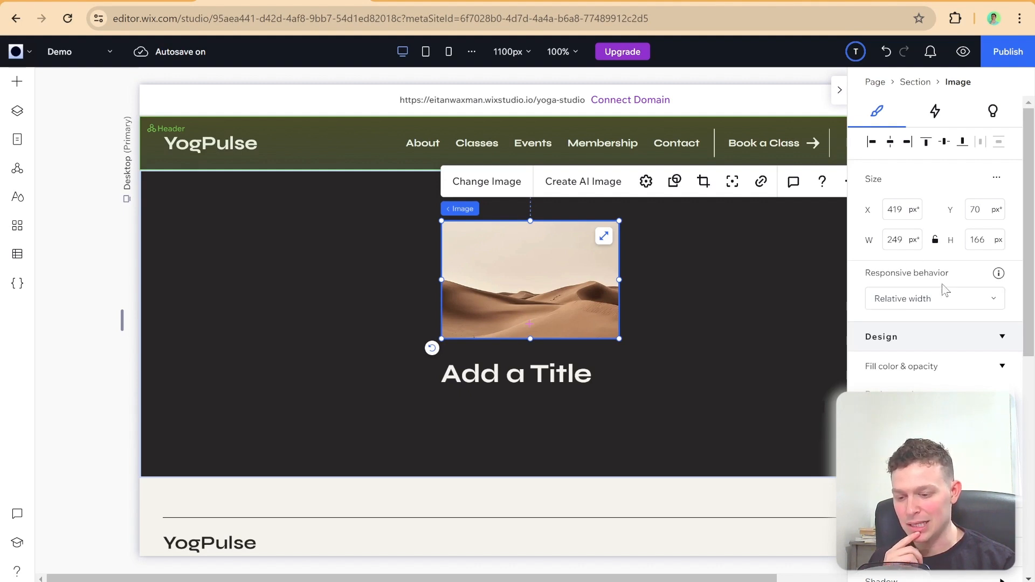
Step: Resize the desktop canvas to preview how the desert image responds with Relative width
{"action": "left_click", "coordinate": [841, 103]}
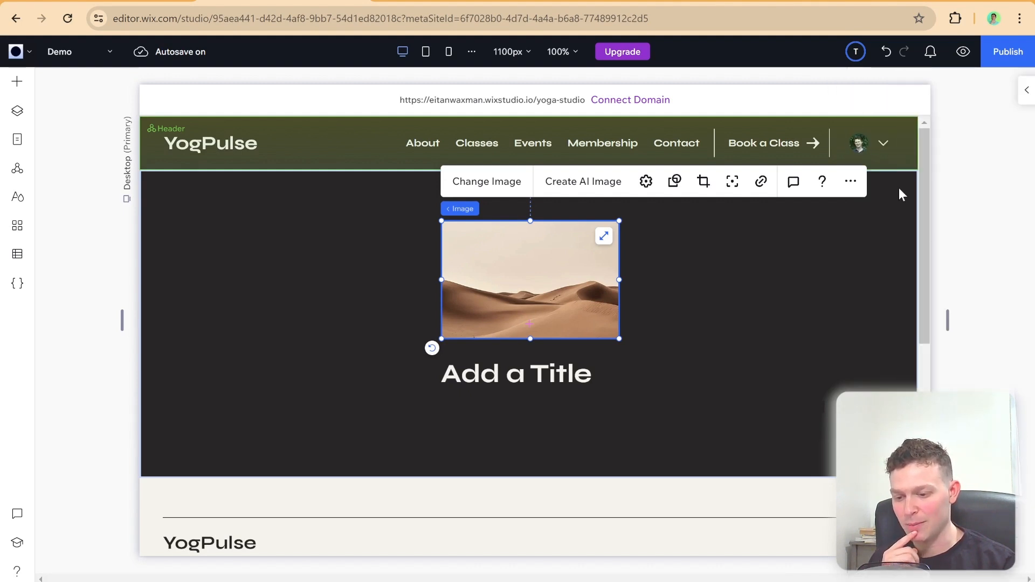
{"action": "left_click_drag", "start_coordinate": [948, 323], "coordinate": [949, 353]}
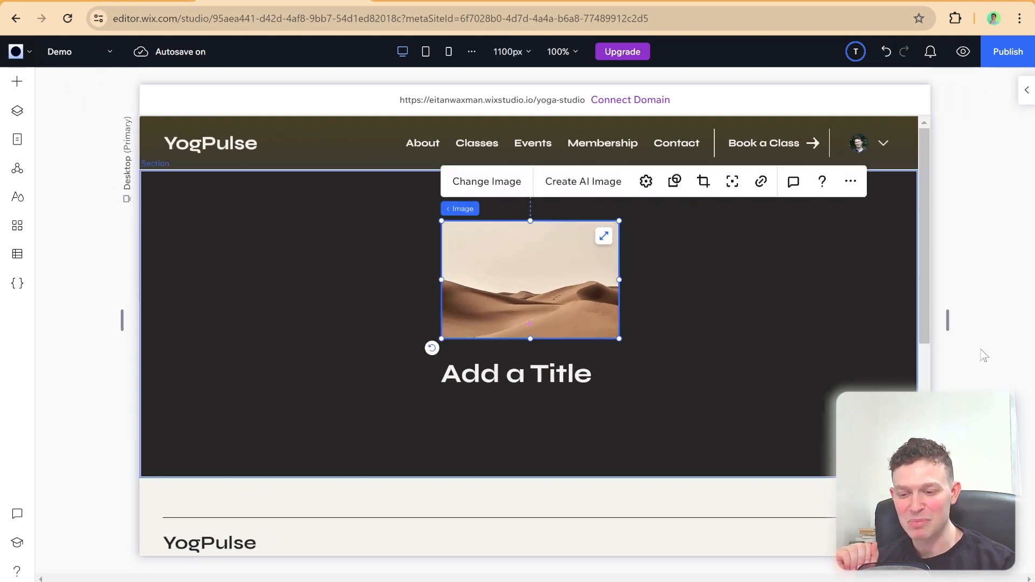
Step: Set the desert image's responsive behavior to Scale proportionally and preview it by narrowing the canvas to about 1002 px
{"action": "left_click", "coordinate": [1024, 90]}
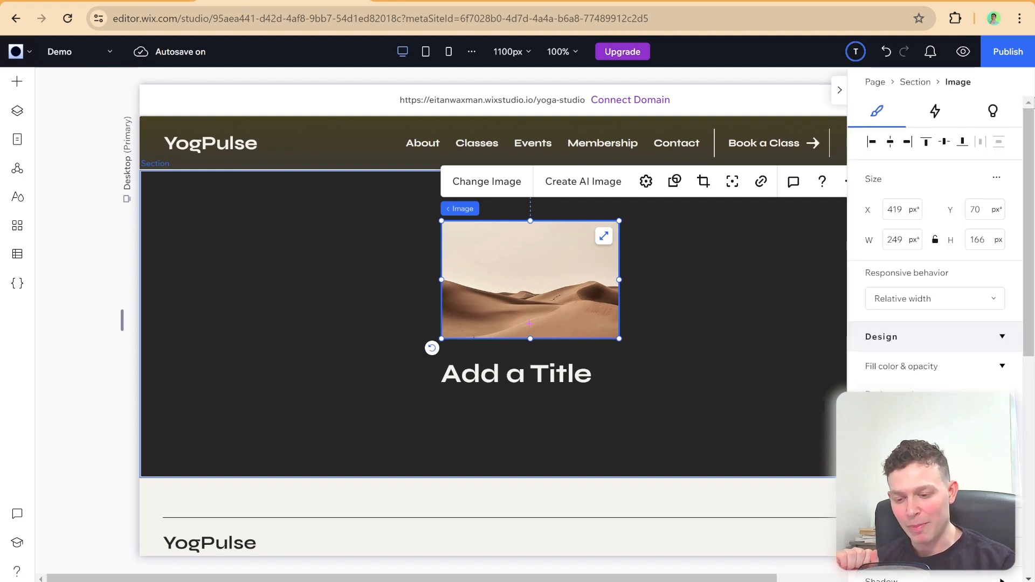
{"action": "left_click", "coordinate": [960, 295]}
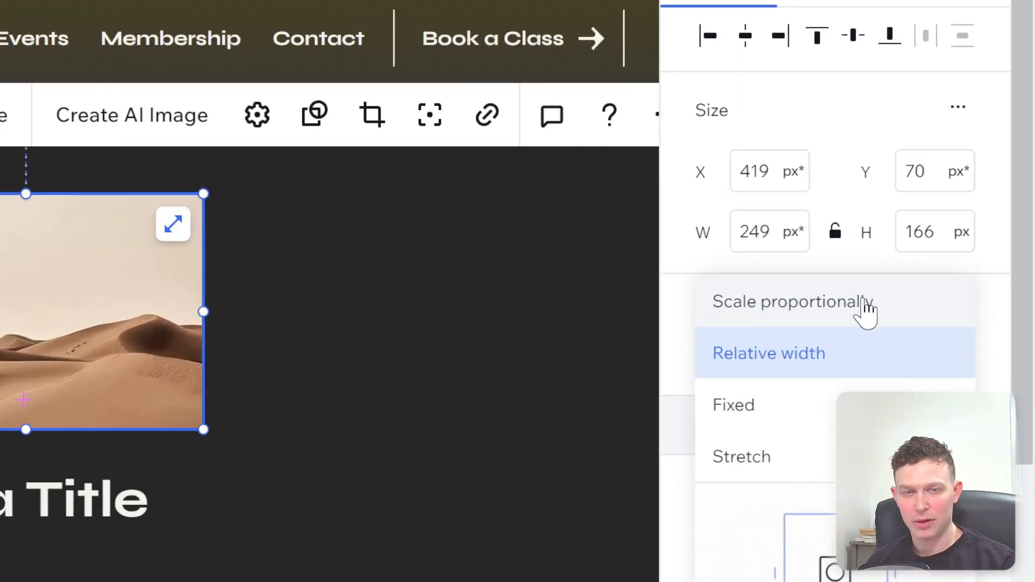
{"action": "left_click", "coordinate": [867, 307]}
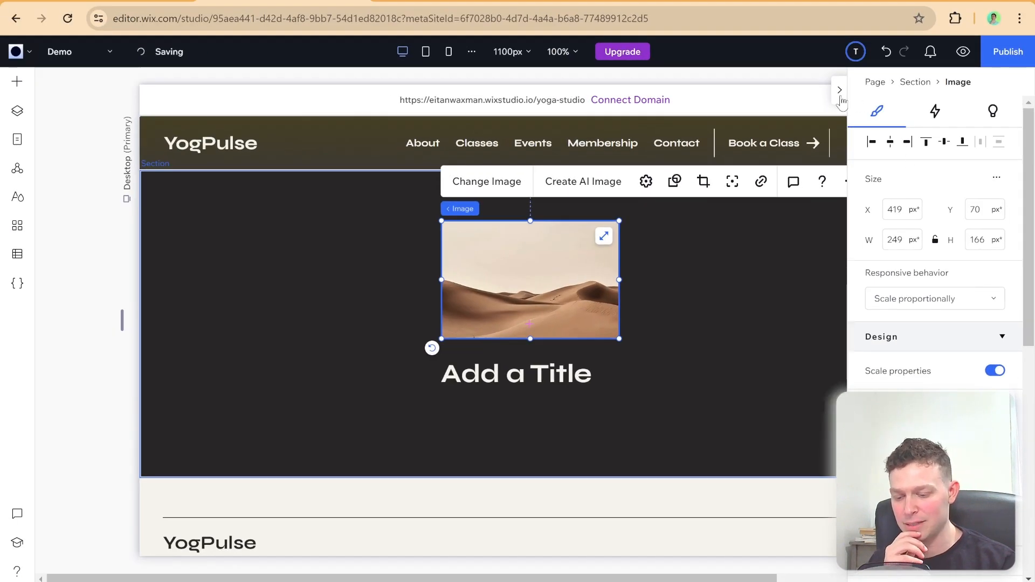
{"action": "left_click", "coordinate": [840, 90]}
{"action": "left_click", "coordinate": [947, 317]}
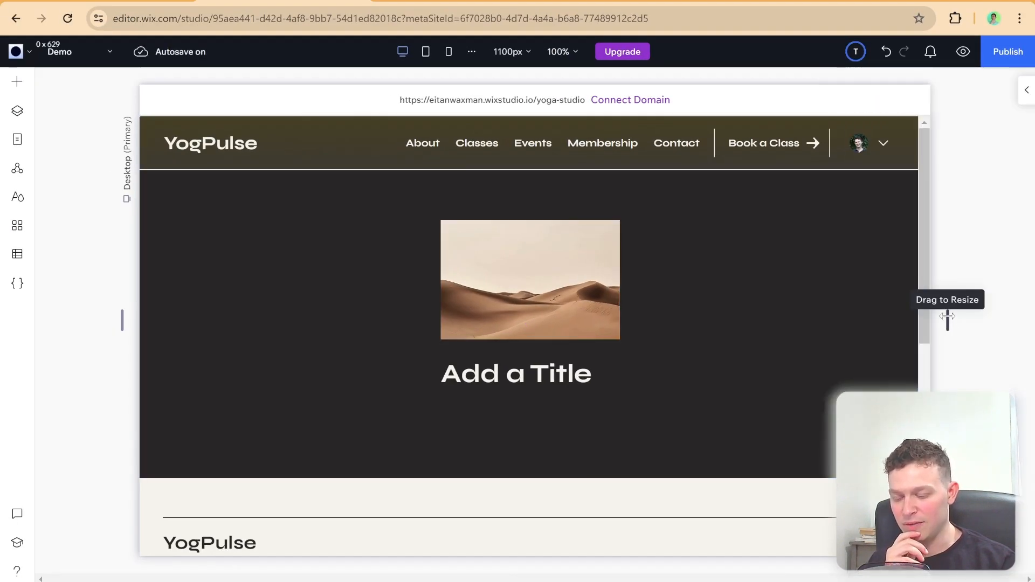
{"action": "left_click_drag", "start_coordinate": [947, 317], "coordinate": [911, 326]}
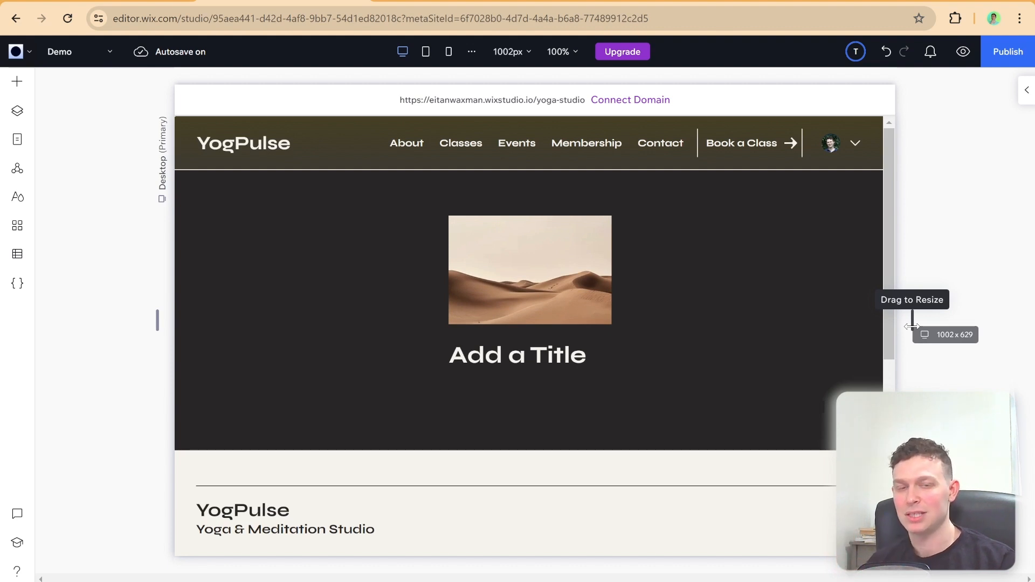
{"action": "left_click_drag", "start_coordinate": [912, 326], "coordinate": [936, 331]}
{"action": "scroll", "coordinate": [936, 331], "scroll_direction": "down", "scroll_amount": 1}
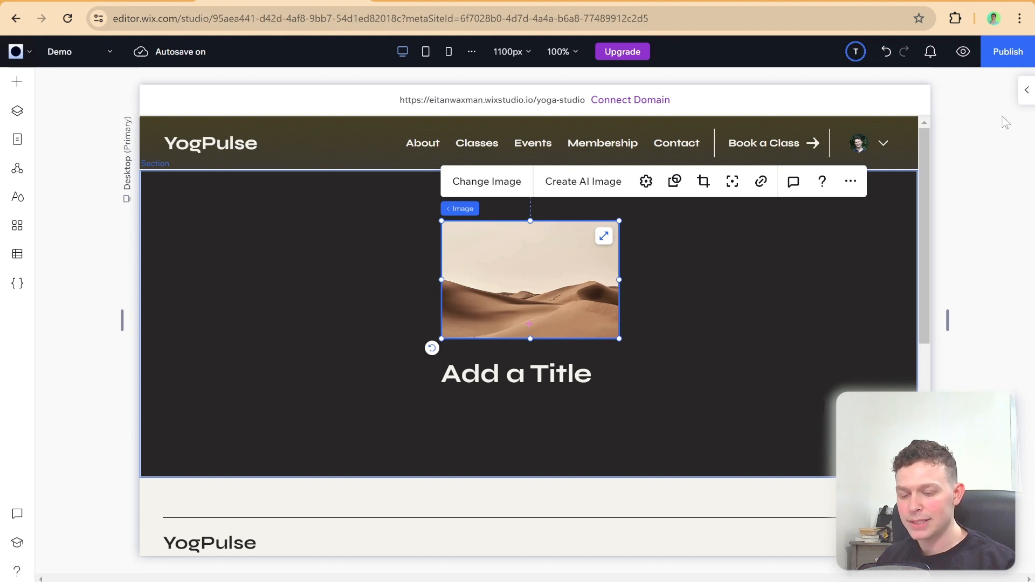
Step: Set the desert image's responsive behavior to Fixed and resize the canvas to preview how it behaves
{"action": "left_click", "coordinate": [1026, 93]}
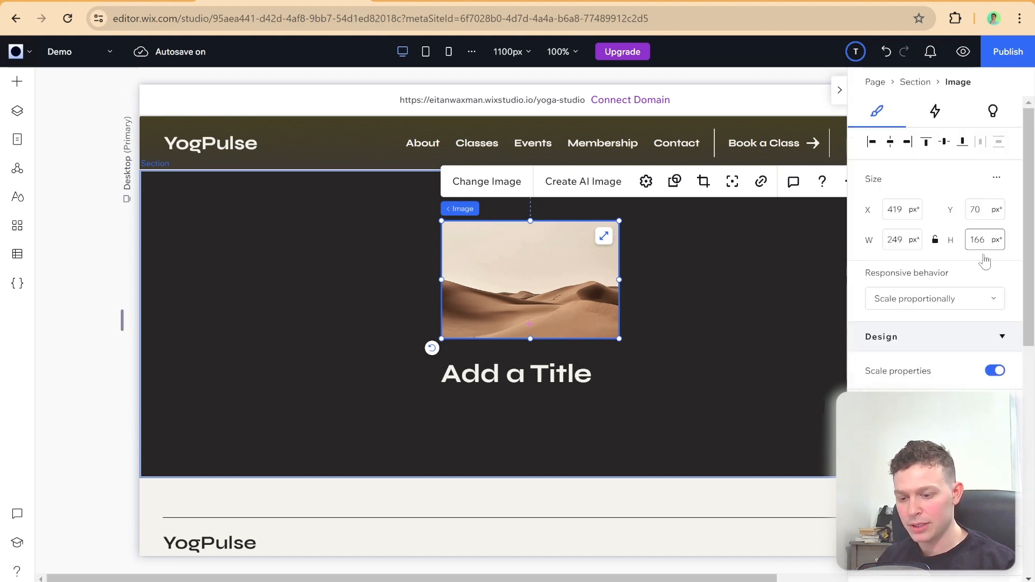
{"action": "left_click", "coordinate": [977, 311]}
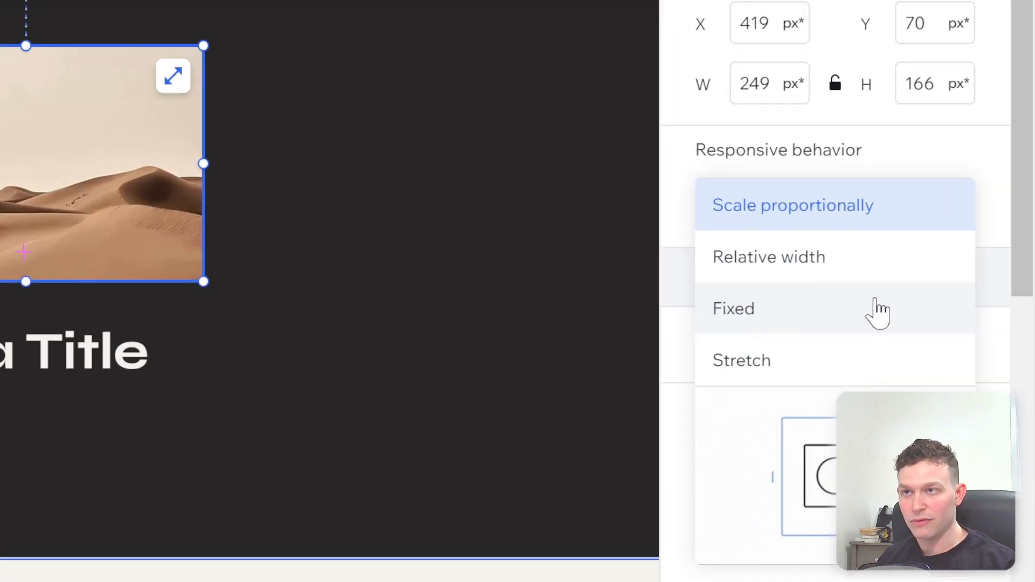
{"action": "left_click", "coordinate": [955, 350]}
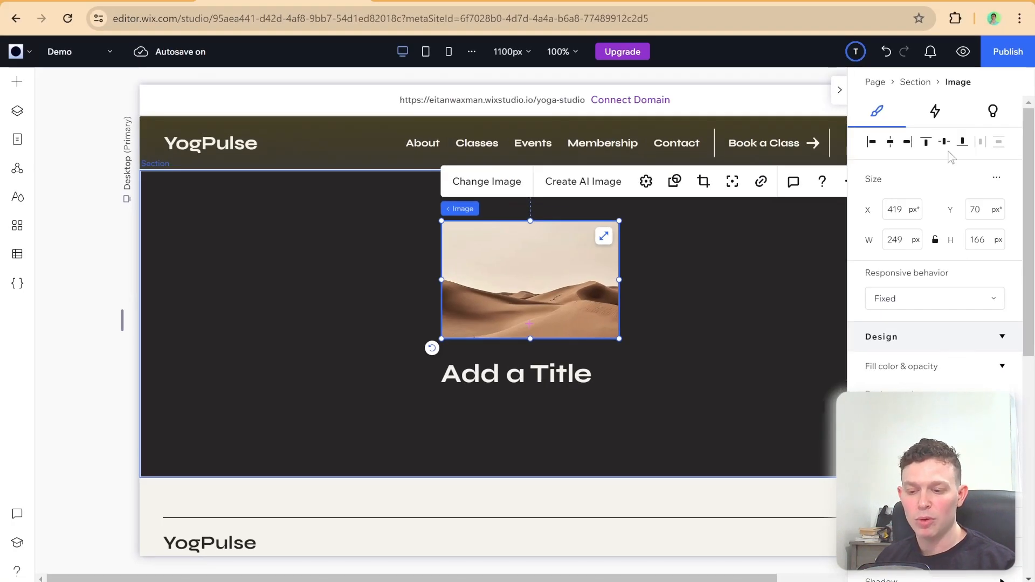
{"action": "left_click", "coordinate": [839, 90]}
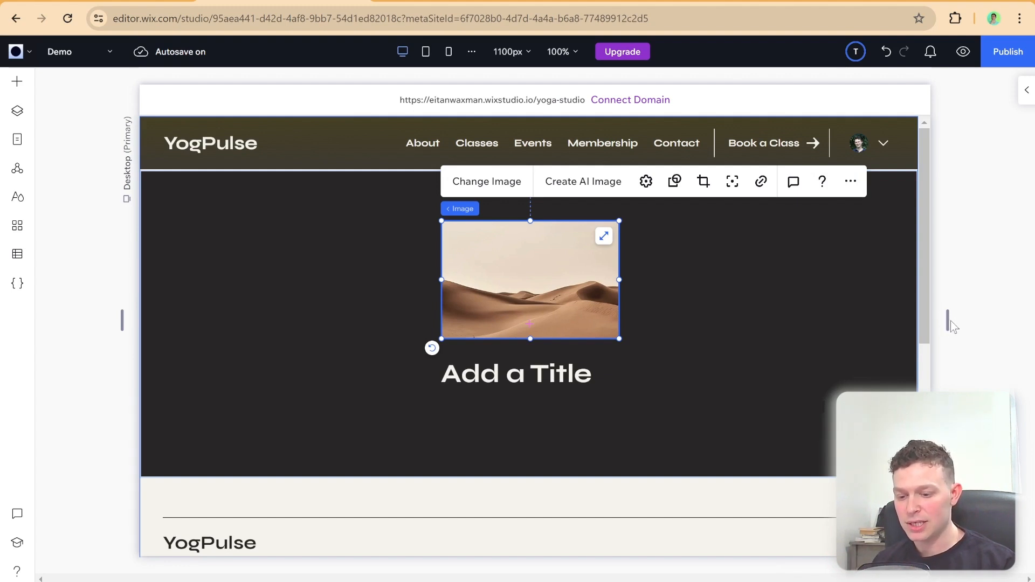
{"action": "left_click_drag", "start_coordinate": [951, 321], "coordinate": [963, 351]}
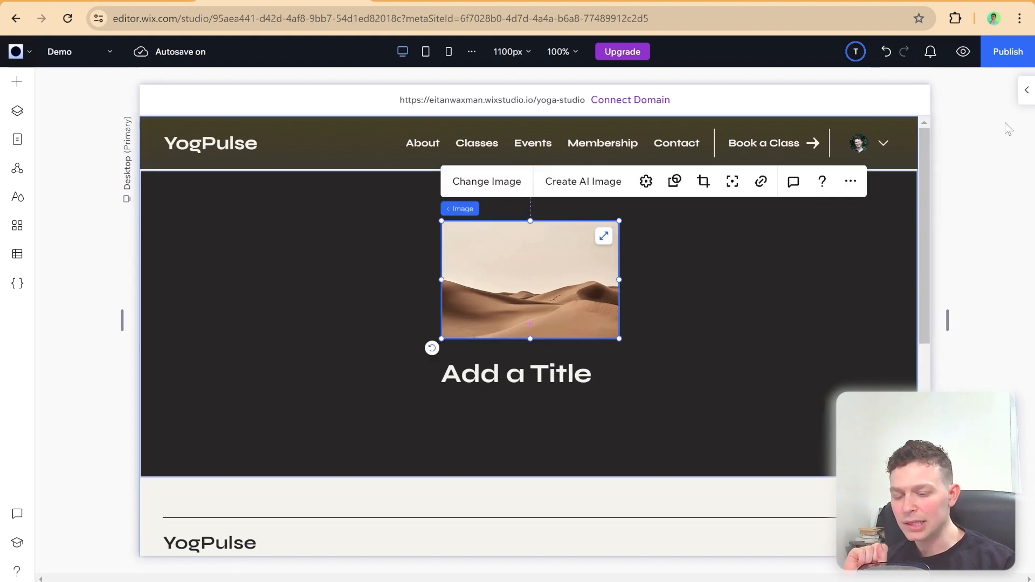
Step: Set the desert image's responsive behavior to Stretch and check its parent section in the page's layers
{"action": "left_click", "coordinate": [1027, 90]}
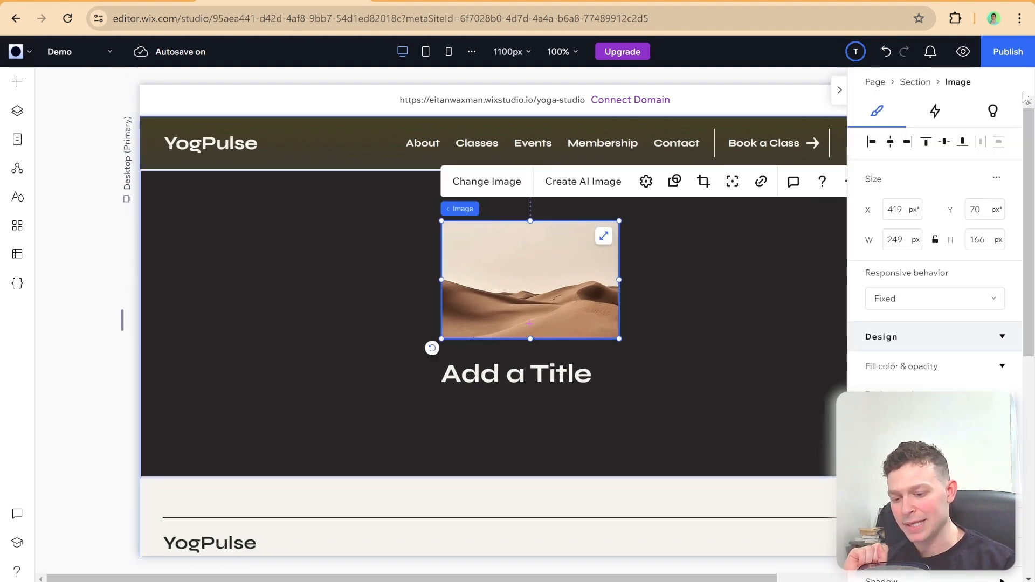
{"action": "left_click", "coordinate": [962, 299]}
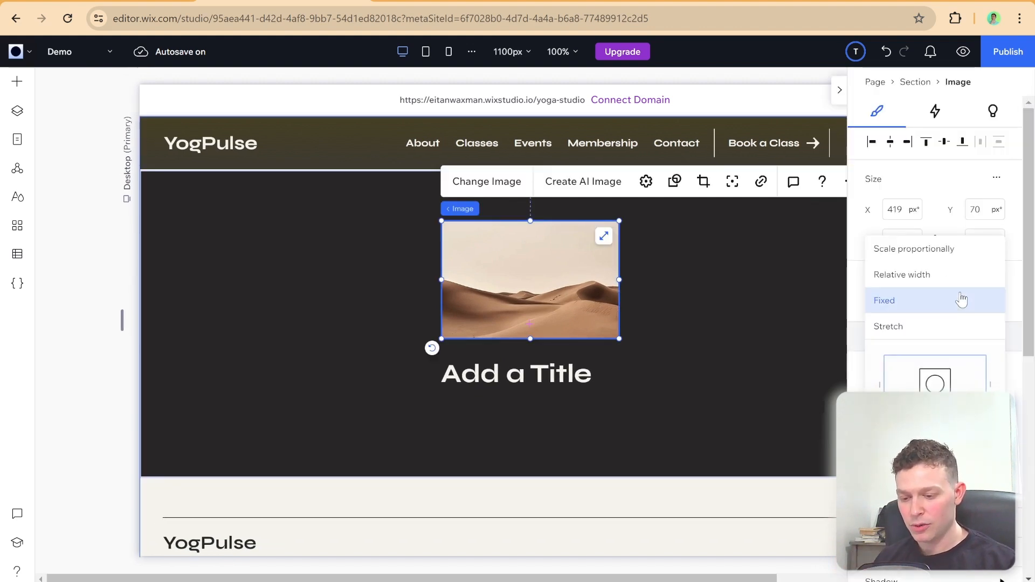
{"action": "left_click", "coordinate": [916, 327]}
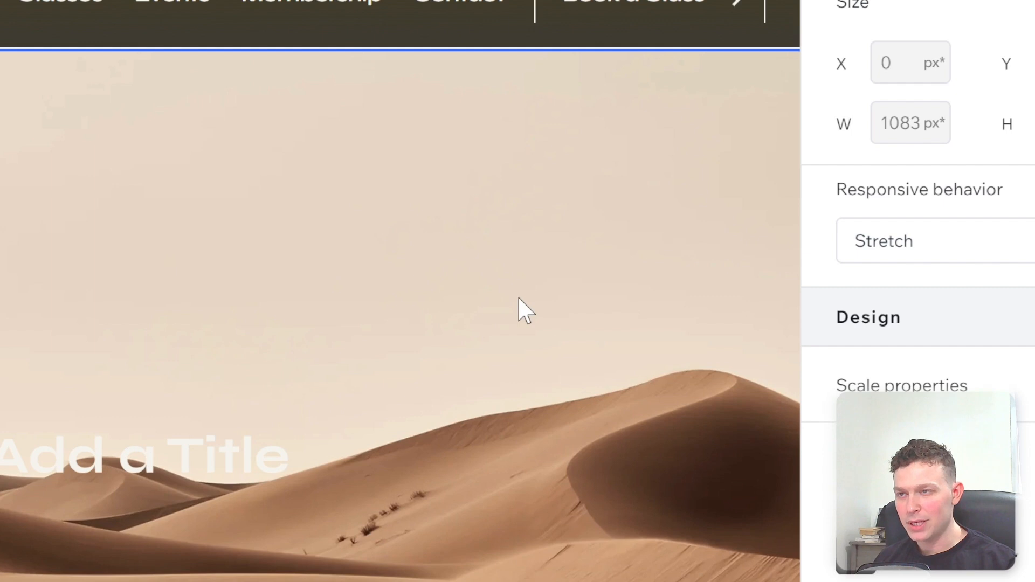
{"action": "scroll", "coordinate": [668, 296], "scroll_direction": "down", "scroll_amount": 1}
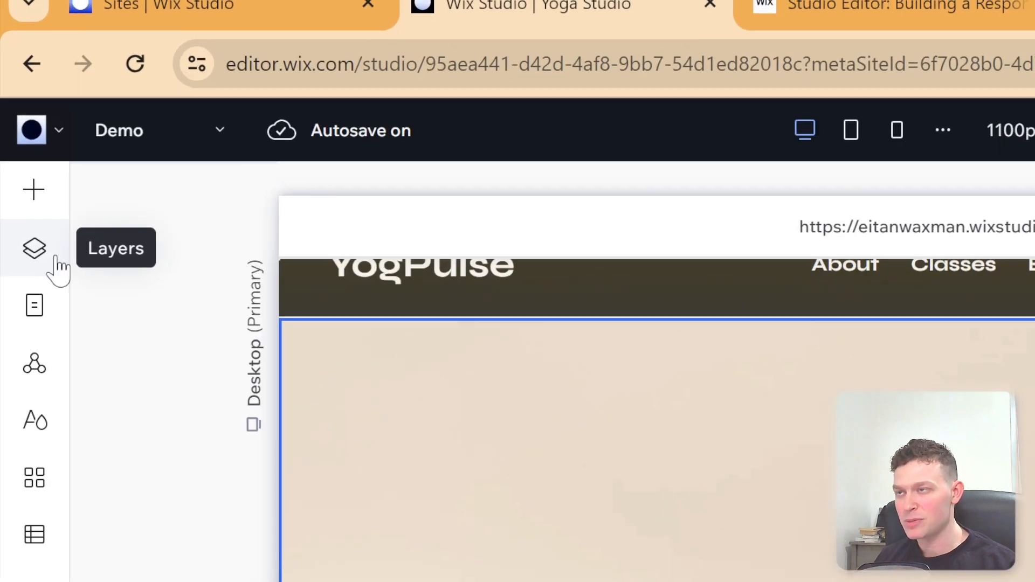
{"action": "left_click", "coordinate": [35, 249]}
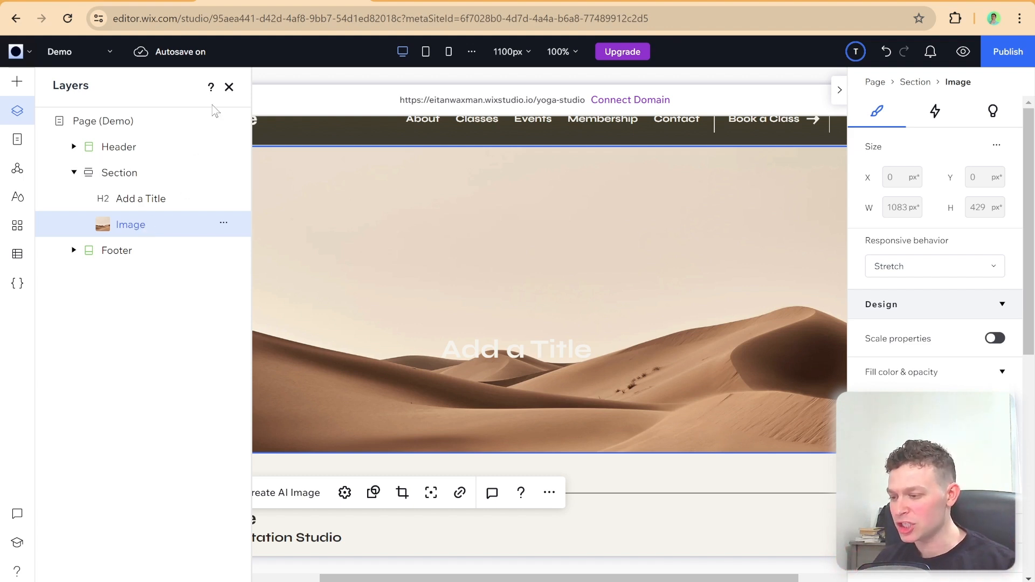
{"action": "left_click", "coordinate": [229, 88]}
Step: Set the desert image's responsive behavior back to Scale proportionally and shrink it to about 234 × 156 px
{"action": "left_click", "coordinate": [885, 266]}
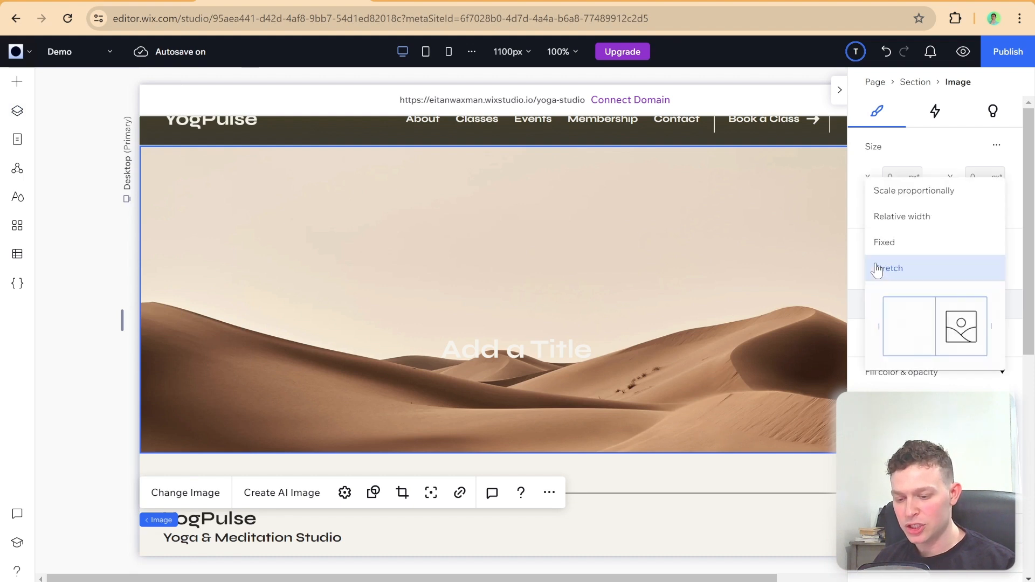
{"action": "left_click", "coordinate": [913, 202]}
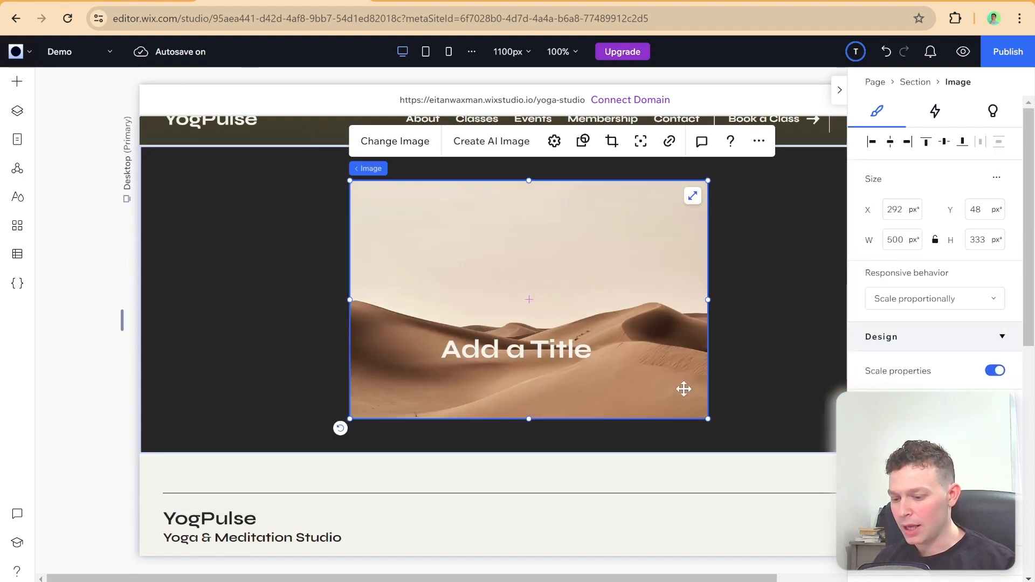
{"action": "left_click_drag", "start_coordinate": [707, 418], "coordinate": [531, 270]}
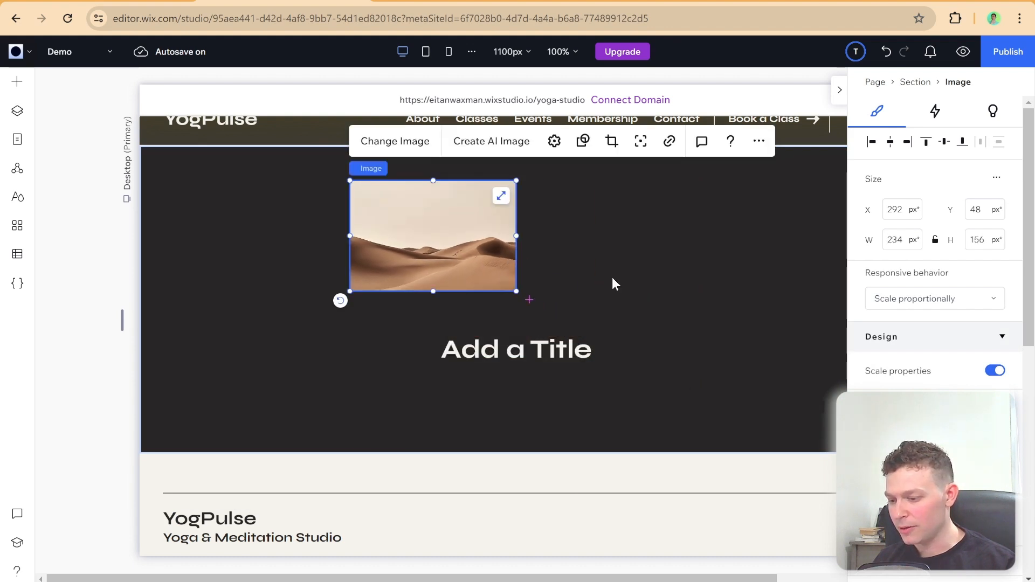
Step: Add a container to the dark section, about 499 × 315 px at about X 457, Y 48 px
{"action": "left_click", "coordinate": [612, 282]}
{"action": "left_click", "coordinate": [21, 89]}
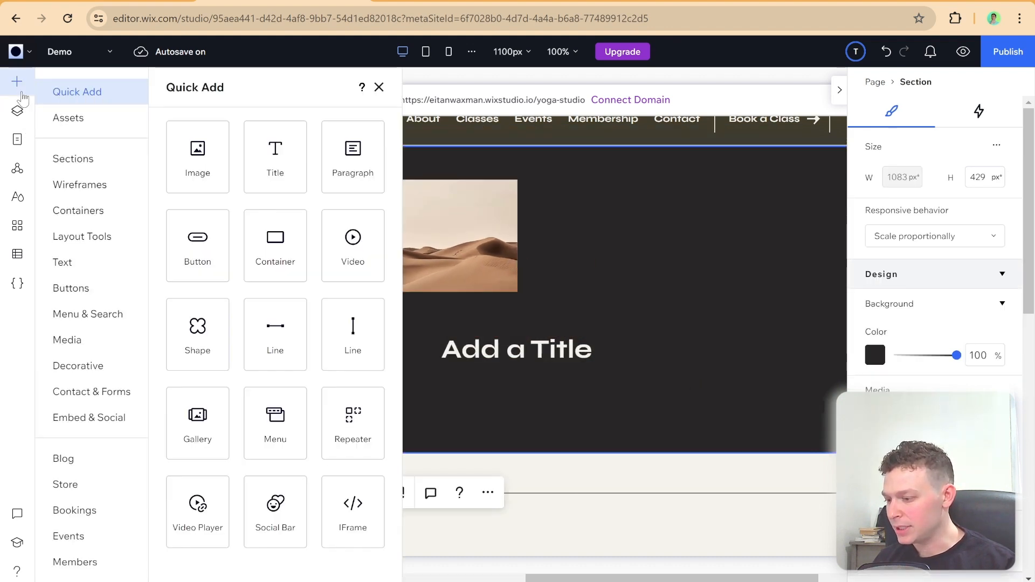
{"action": "left_click", "coordinate": [267, 253]}
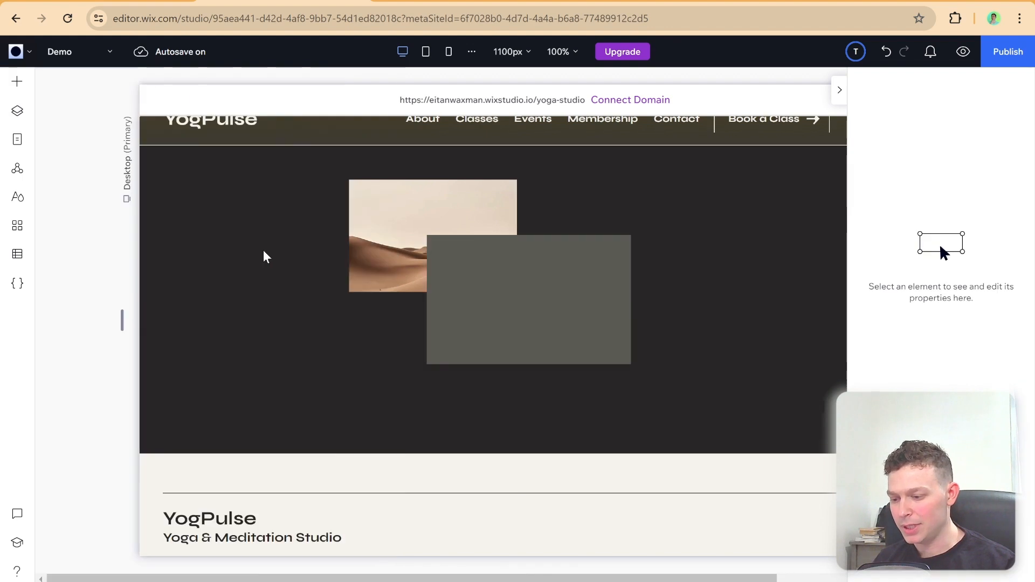
{"action": "left_click_drag", "start_coordinate": [632, 365], "coordinate": [582, 289]}
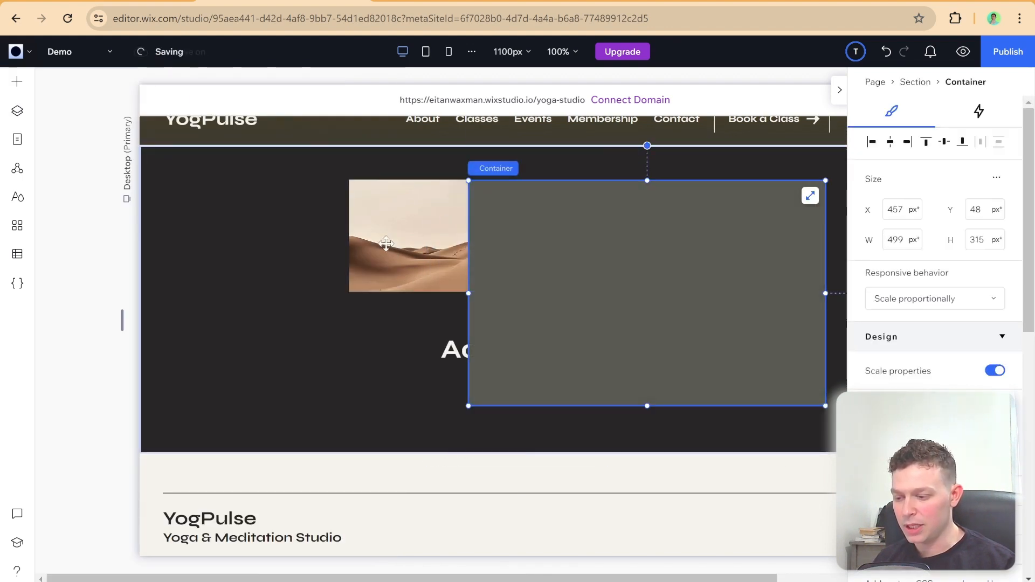
Step: Move the desert image into the container at about X 58, Y 42 px and set its responsive behavior to Stretch
{"action": "left_click", "coordinate": [389, 224]}
{"action": "left_click_drag", "start_coordinate": [389, 223], "coordinate": [551, 259]}
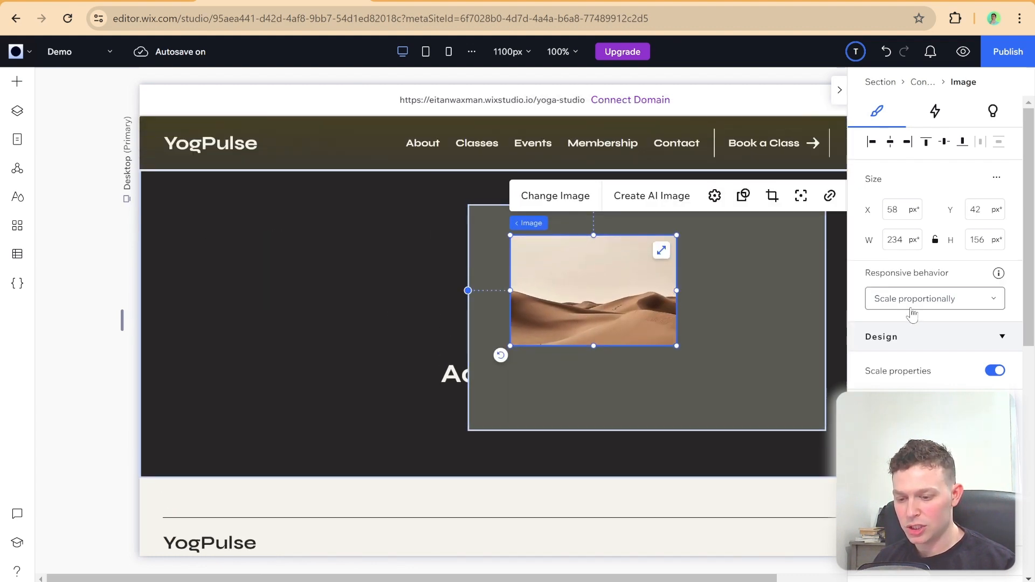
{"action": "left_click", "coordinate": [912, 306]}
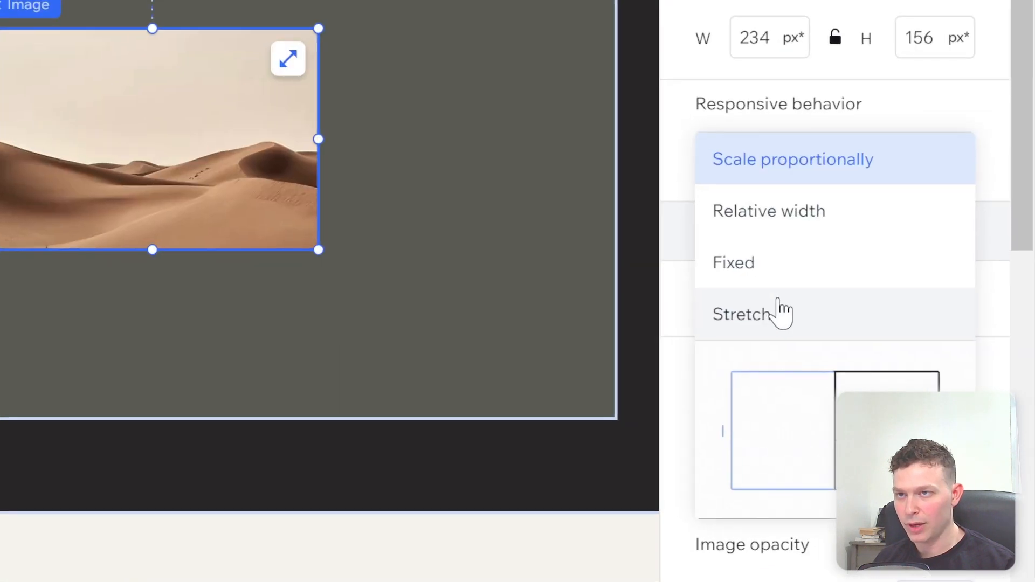
{"action": "left_click", "coordinate": [909, 377]}
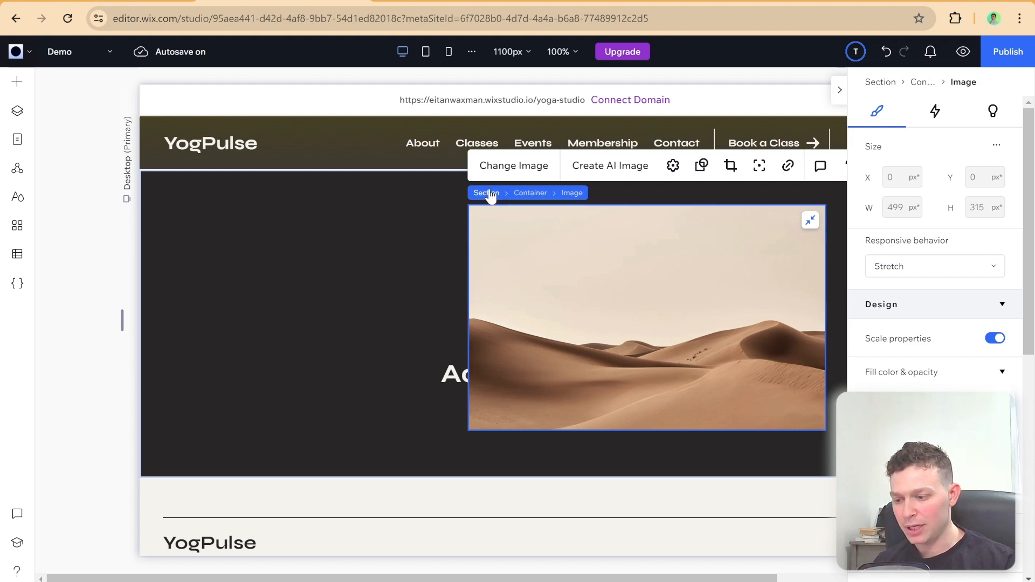
Step: Select the container holding the stretched image and resize the canvas to preview how both respond
{"action": "left_click", "coordinate": [525, 194]}
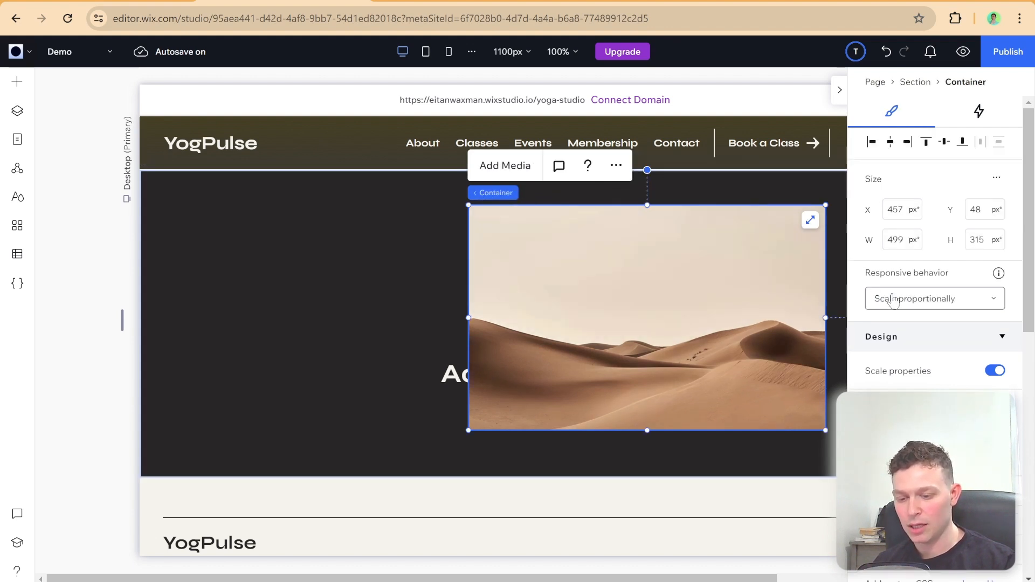
{"action": "mouse_move", "coordinate": [126, 319]}
{"action": "left_mouse_down"}
{"action": "mouse_move", "coordinate": [189, 314]}
{"action": "mouse_move", "coordinate": [99, 319]}
{"action": "mouse_move", "coordinate": [125, 319]}
{"action": "left_mouse_up"}
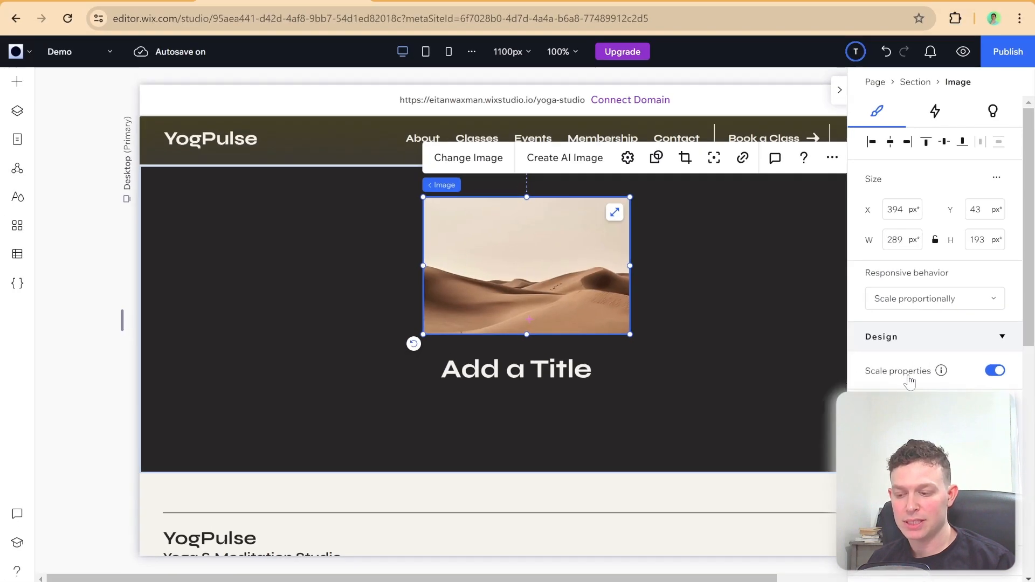
Step: Review the Scale properties explanation and set the desert image's border width to 10 px
{"action": "mouse_move", "coordinate": [849, 301]}
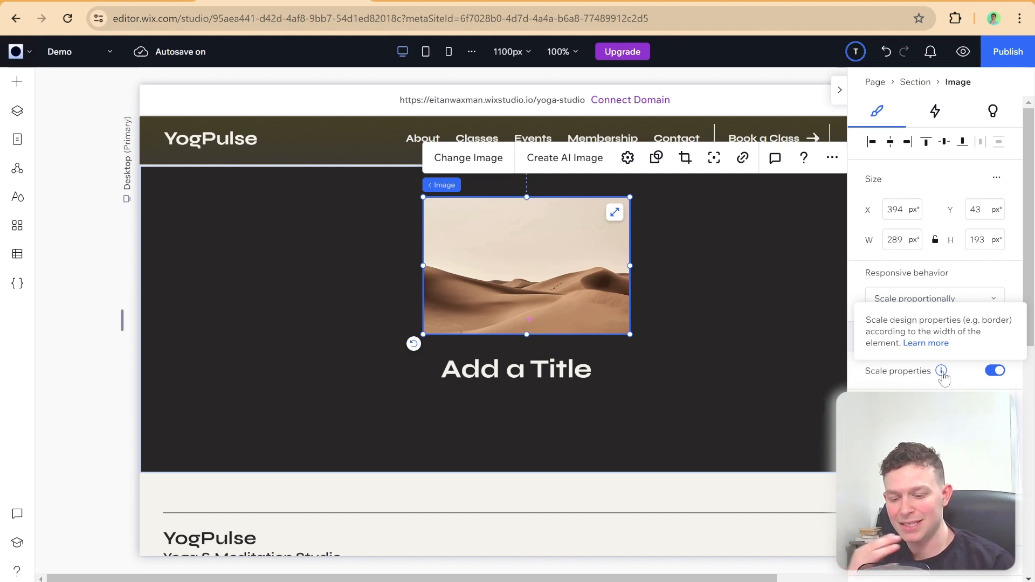
{"action": "scroll", "coordinate": [944, 379], "scroll_direction": "down", "scroll_amount": 3}
{"action": "scroll", "coordinate": [955, 341], "scroll_direction": "down", "scroll_amount": 1}
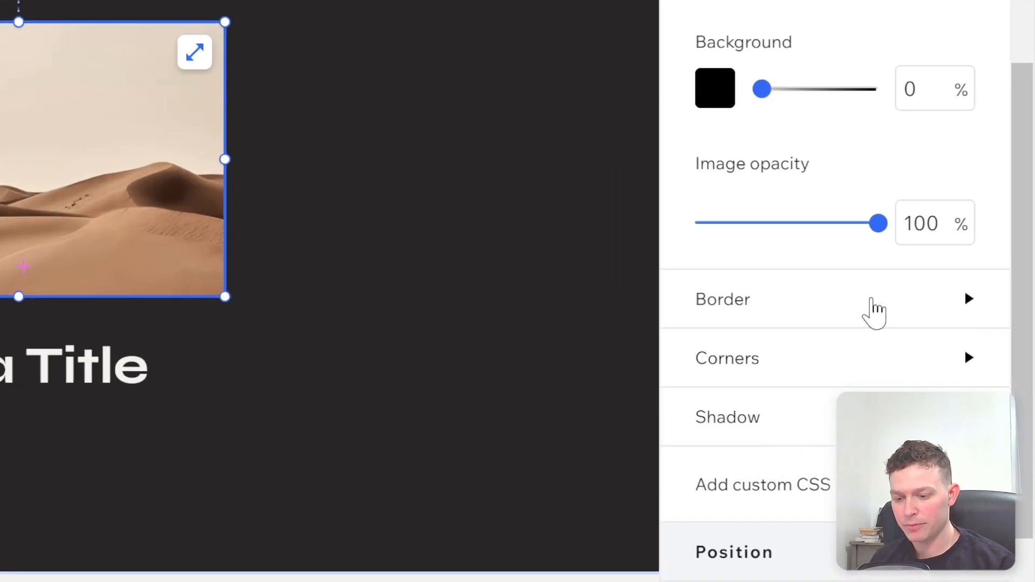
{"action": "left_click", "coordinate": [955, 341]}
{"action": "scroll", "coordinate": [961, 353], "scroll_direction": "down", "scroll_amount": 1}
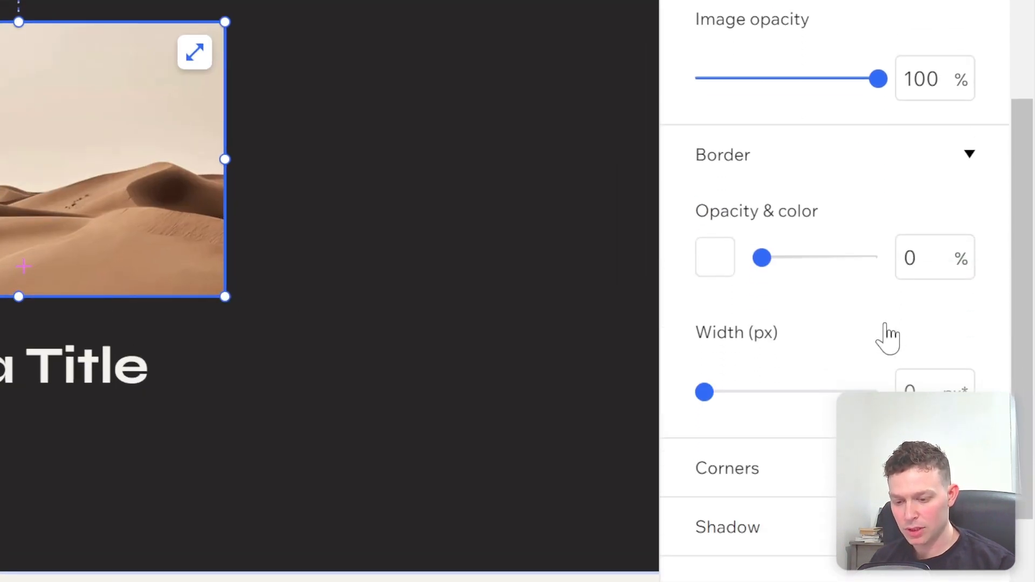
{"action": "left_click", "coordinate": [931, 379]}
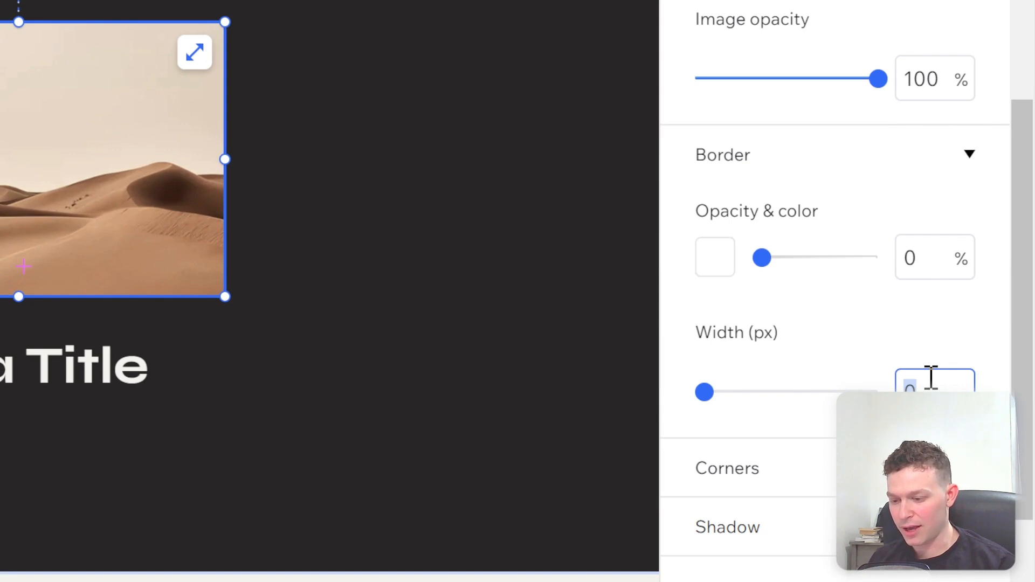
{"action": "type", "text": "5"}
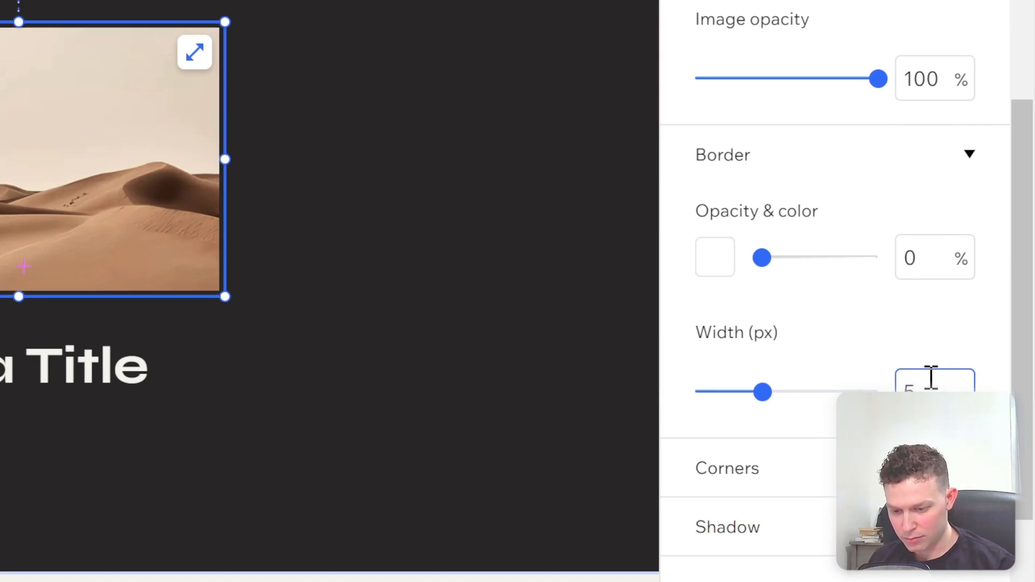
{"action": "type", "text": "10"}
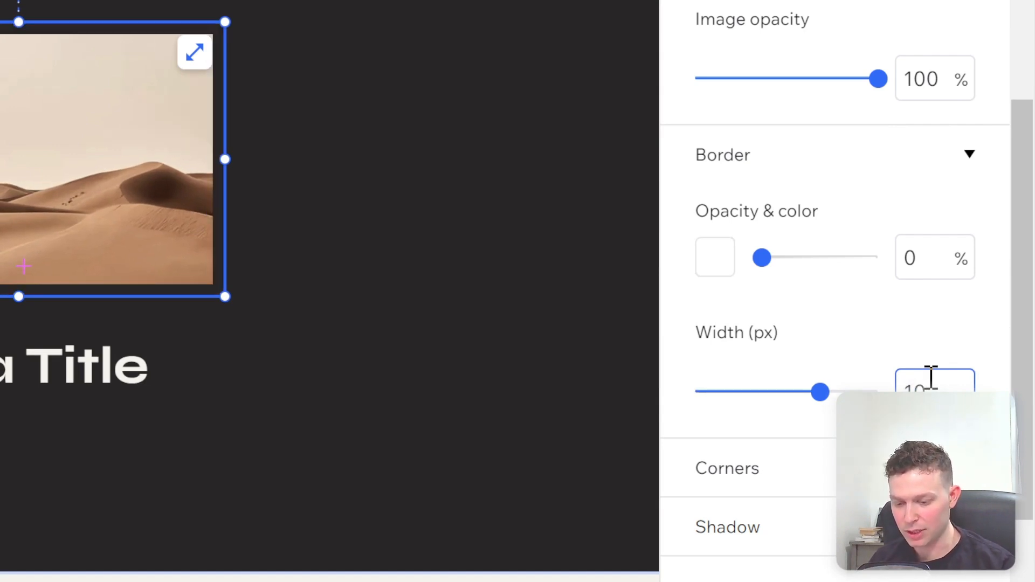
Step: Set the desert image's border opacity to 100%
{"action": "left_click", "coordinate": [930, 356]}
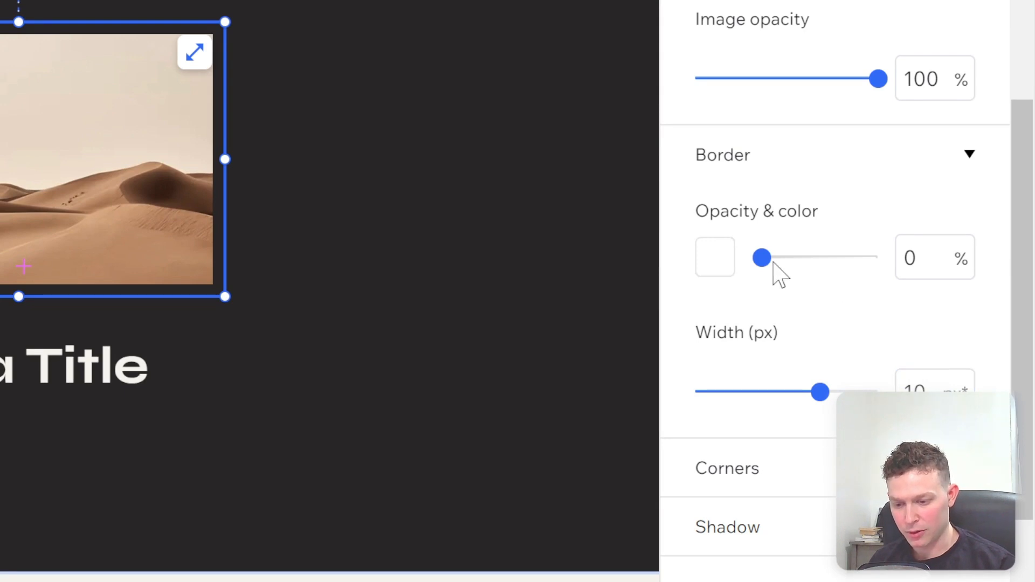
{"action": "left_click_drag", "start_coordinate": [762, 259], "coordinate": [945, 264]}
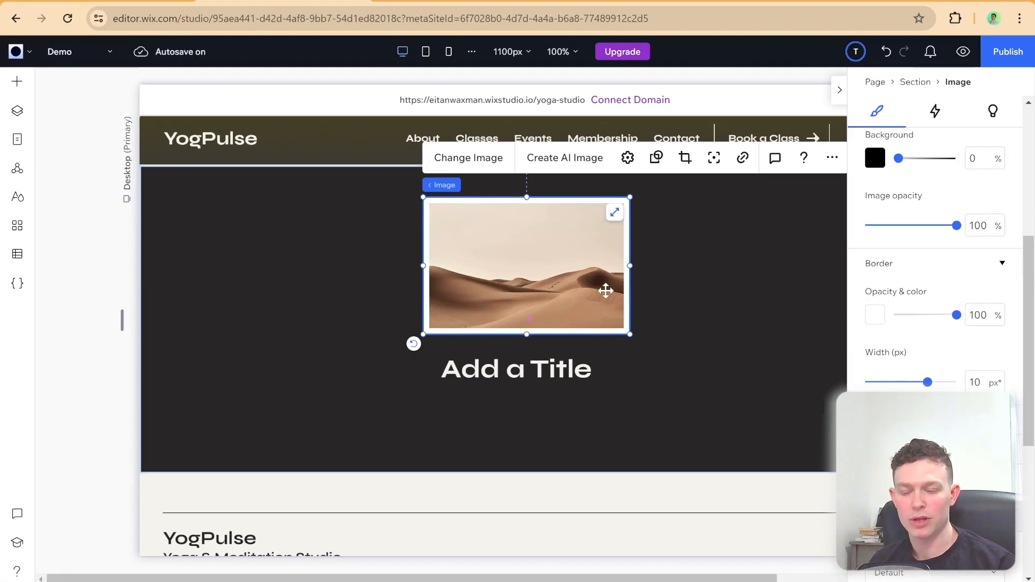
Step: Review the Scale properties explanation and resize the canvas to preview how the image's border scales
{"action": "scroll", "coordinate": [916, 289], "scroll_direction": "up", "scroll_amount": 5}
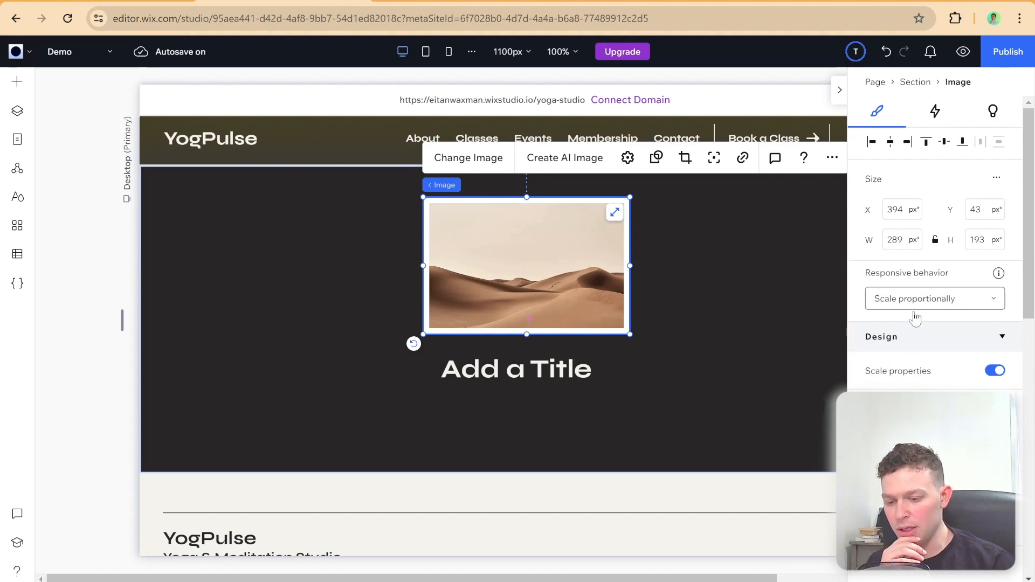
{"action": "scroll", "coordinate": [915, 348], "scroll_direction": "down", "scroll_amount": 1}
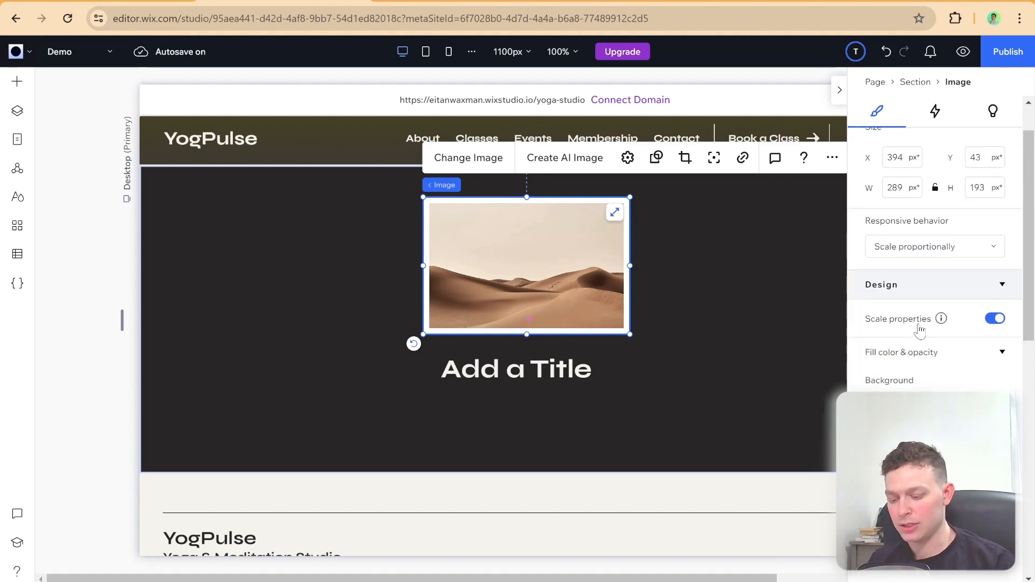
{"action": "mouse_move", "coordinate": [939, 330]}
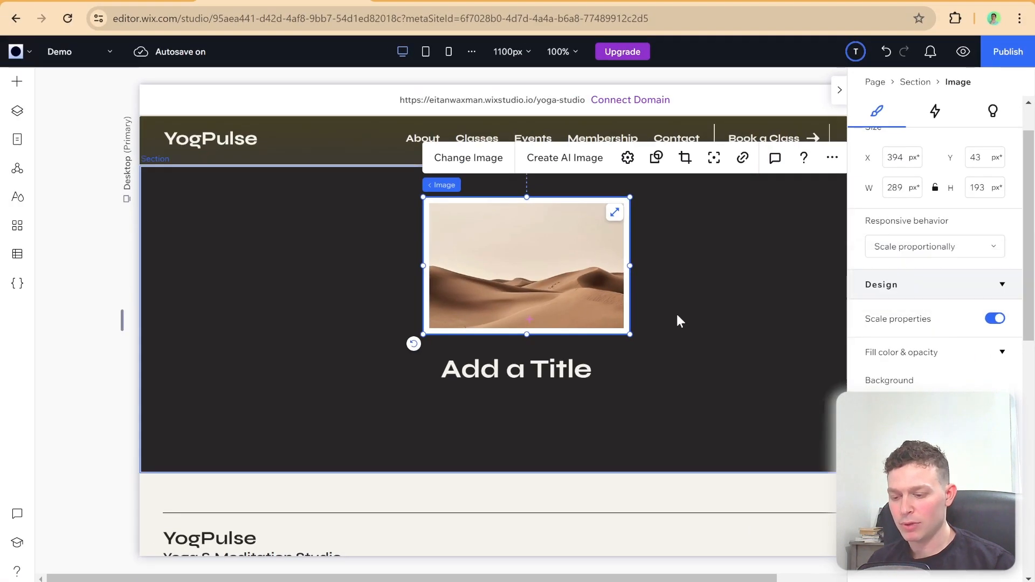
{"action": "left_click", "coordinate": [315, 273]}
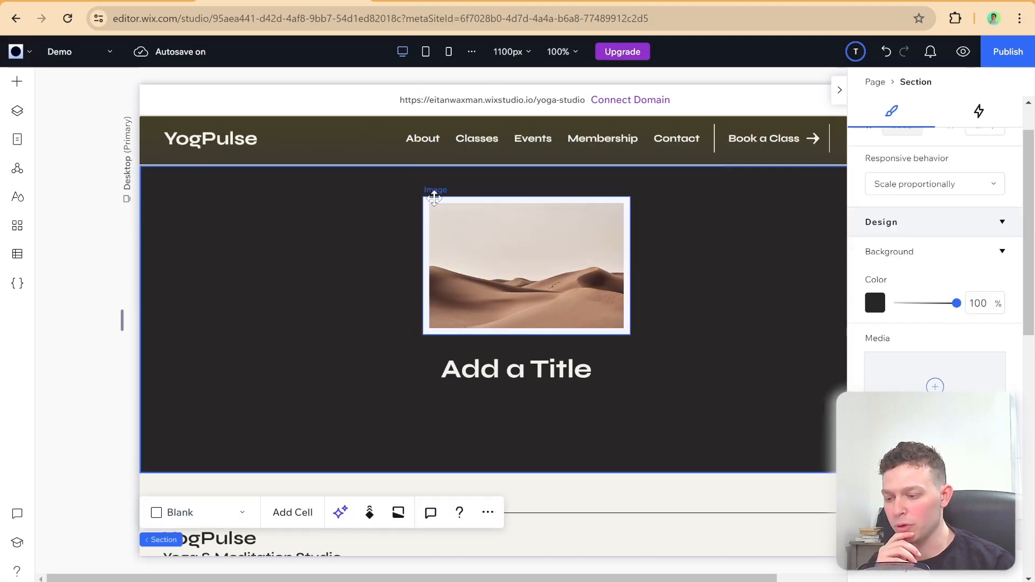
{"action": "left_click_drag", "start_coordinate": [121, 321], "coordinate": [160, 345]}
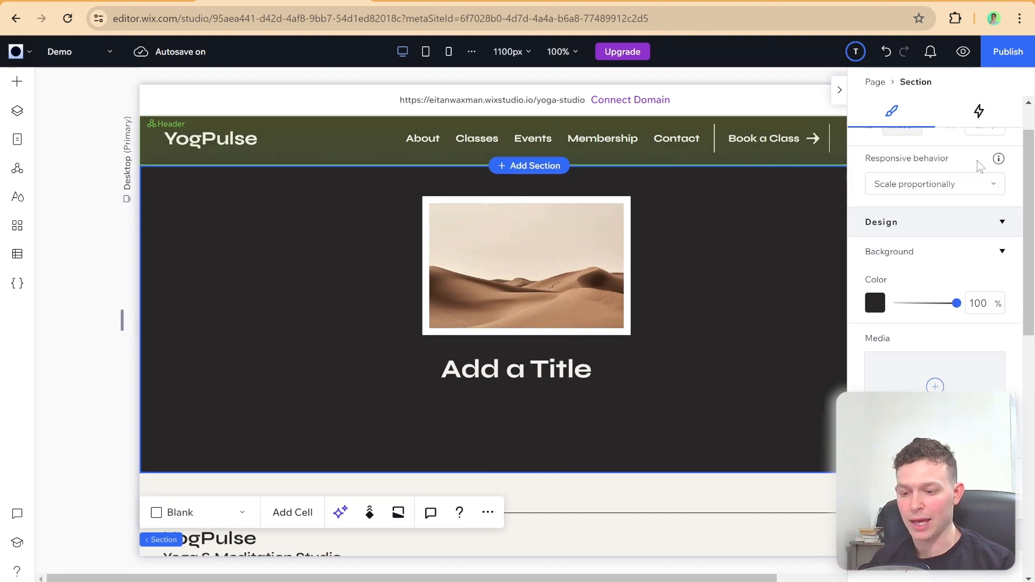
Step: Turn off Scale properties for the desert image
{"action": "scroll", "coordinate": [968, 216], "scroll_direction": "up", "scroll_amount": 1}
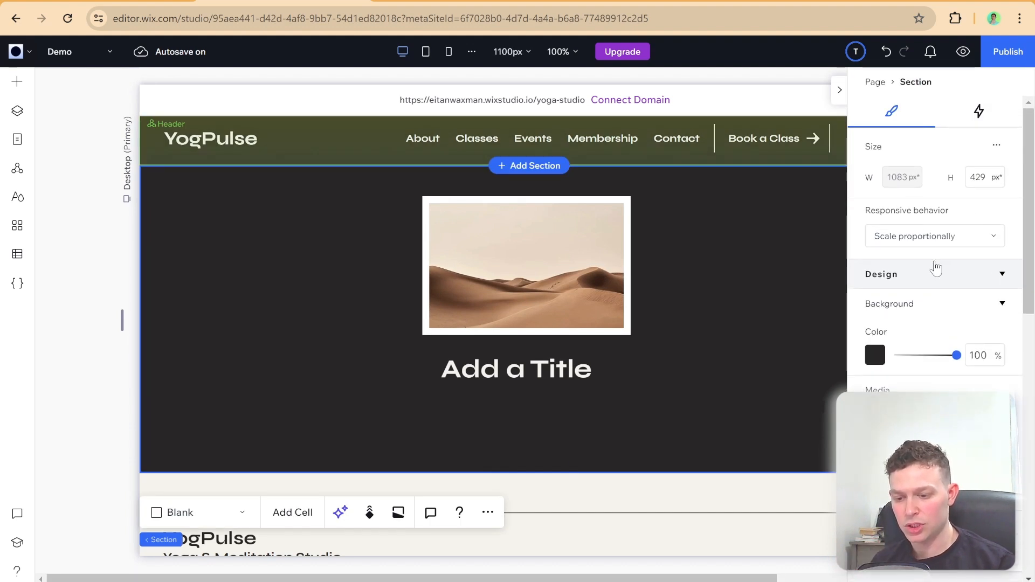
{"action": "left_click", "coordinate": [591, 266]}
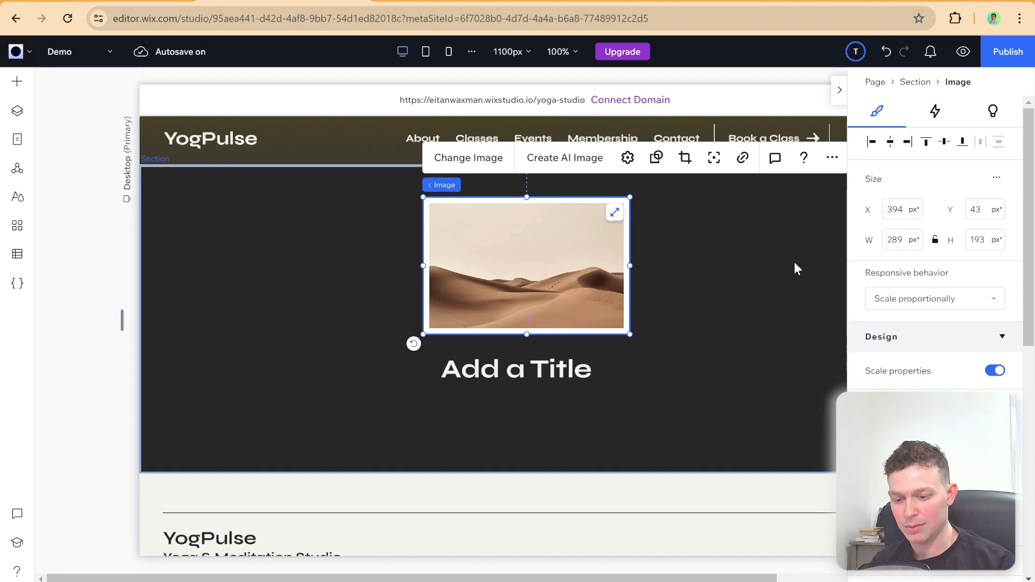
{"action": "scroll", "coordinate": [862, 268], "scroll_direction": "down", "scroll_amount": 1}
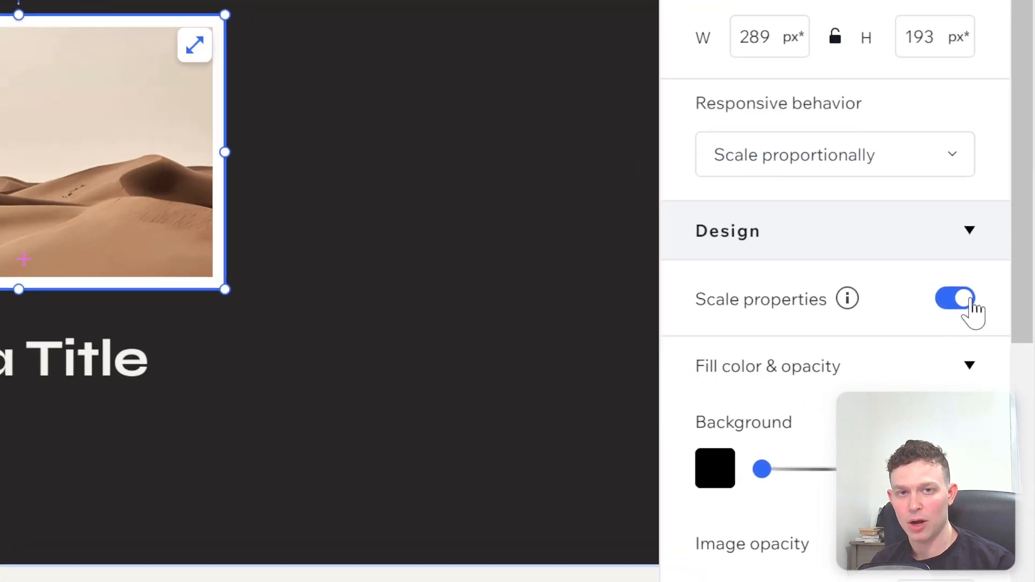
{"action": "left_click", "coordinate": [965, 299]}
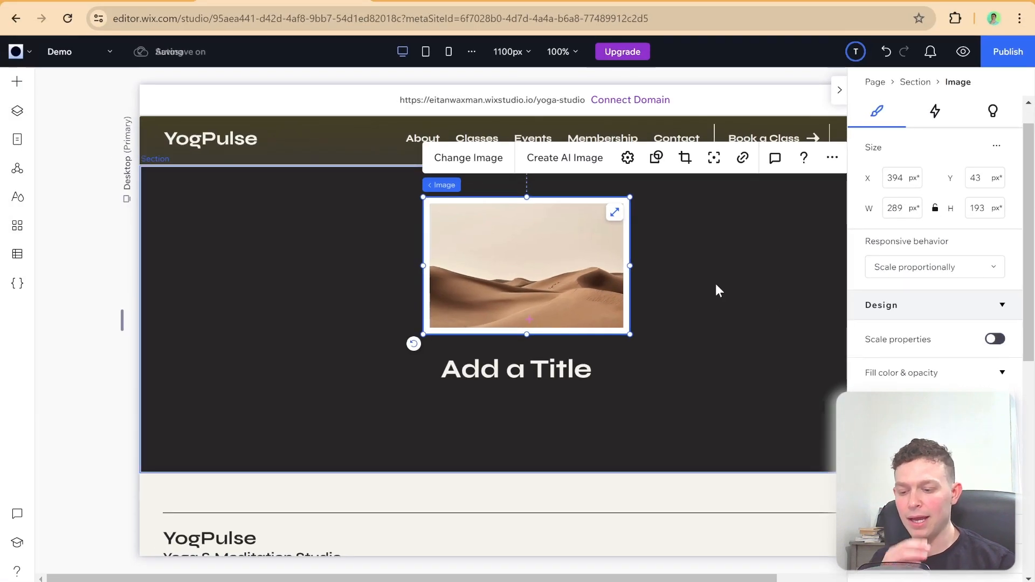
{"action": "left_click", "coordinate": [719, 290]}
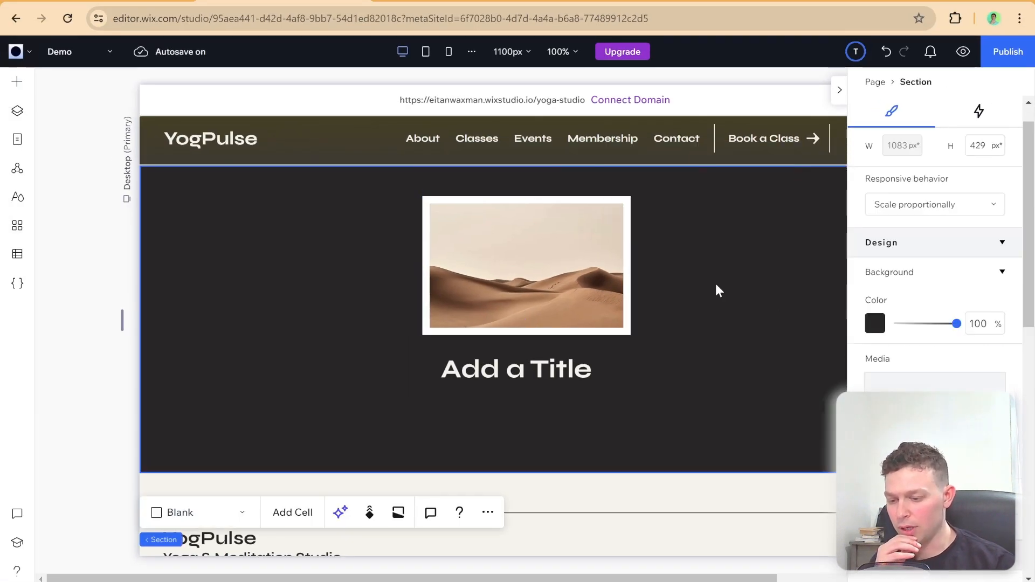
Step: Resize the desktop canvas and check the tablet and mobile breakpoints to examine the image's unscaled border, returning to desktop
{"action": "left_click", "coordinate": [840, 90]}
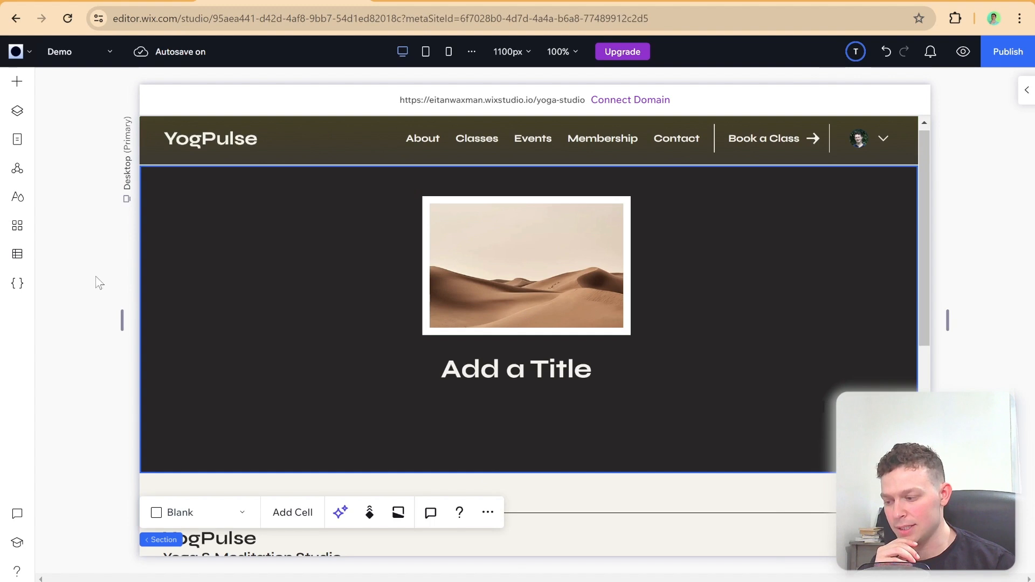
{"action": "left_click_drag", "start_coordinate": [122, 318], "coordinate": [183, 348]}
{"action": "left_click", "coordinate": [226, 351]}
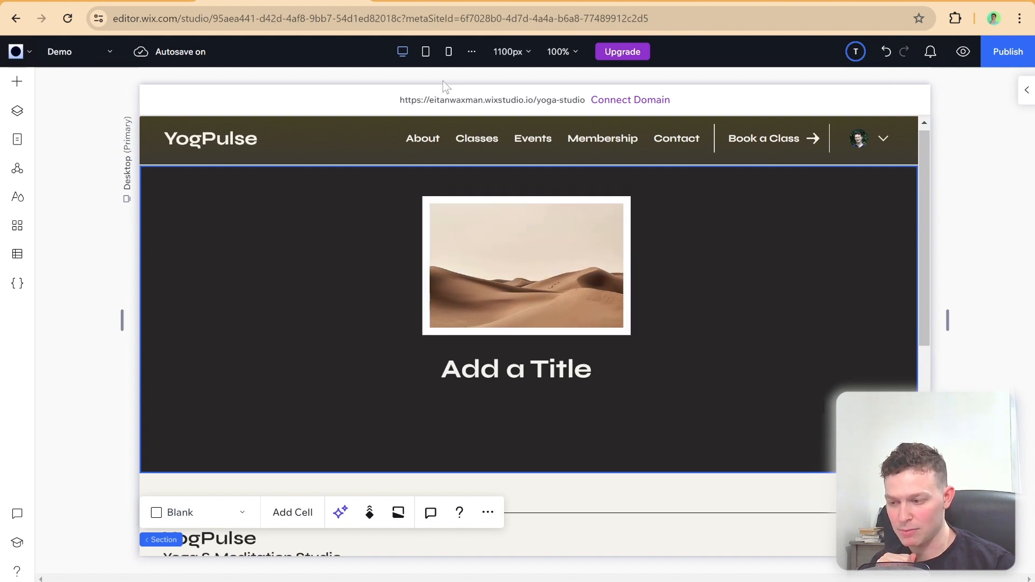
{"action": "left_click", "coordinate": [431, 63]}
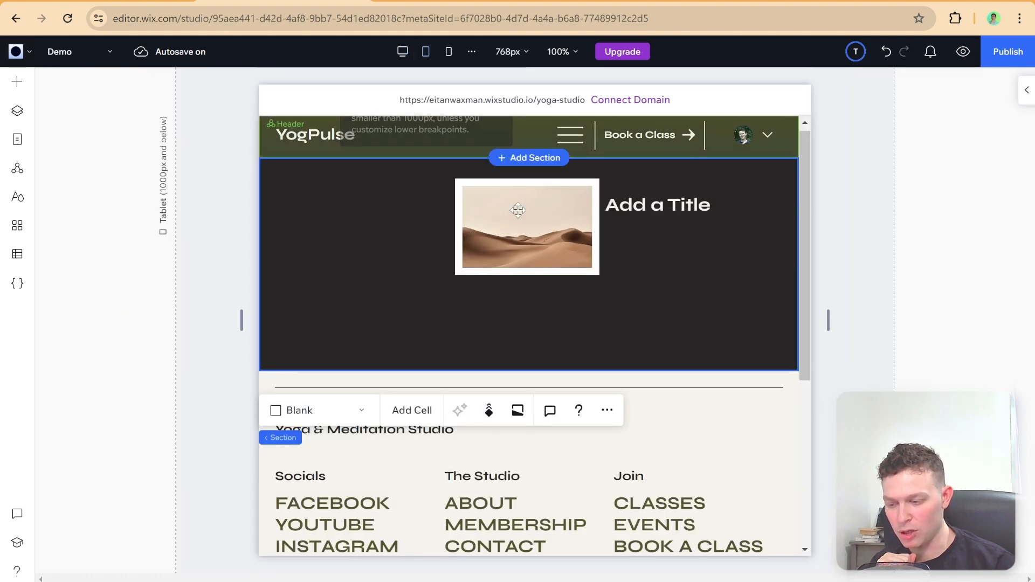
{"action": "left_click", "coordinate": [448, 51]}
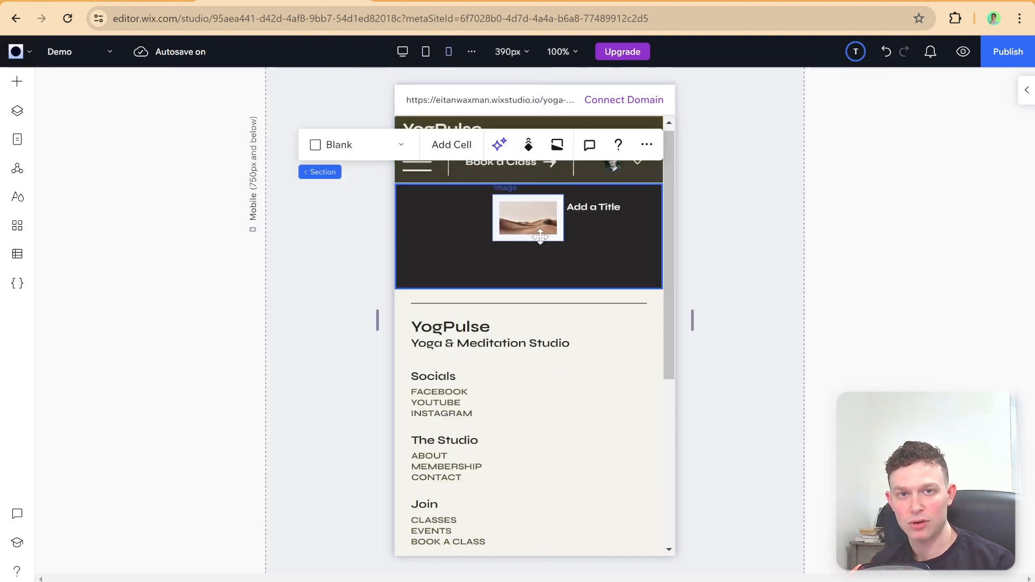
{"action": "left_click", "coordinate": [402, 52]}
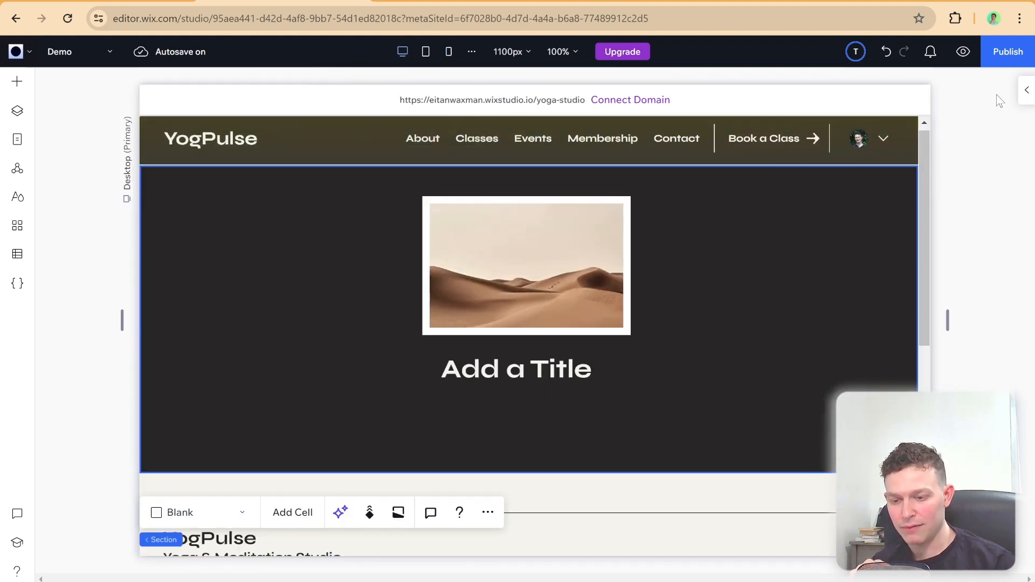
Step: Turn Scale properties back on for the desert image
{"action": "left_click", "coordinate": [1026, 91]}
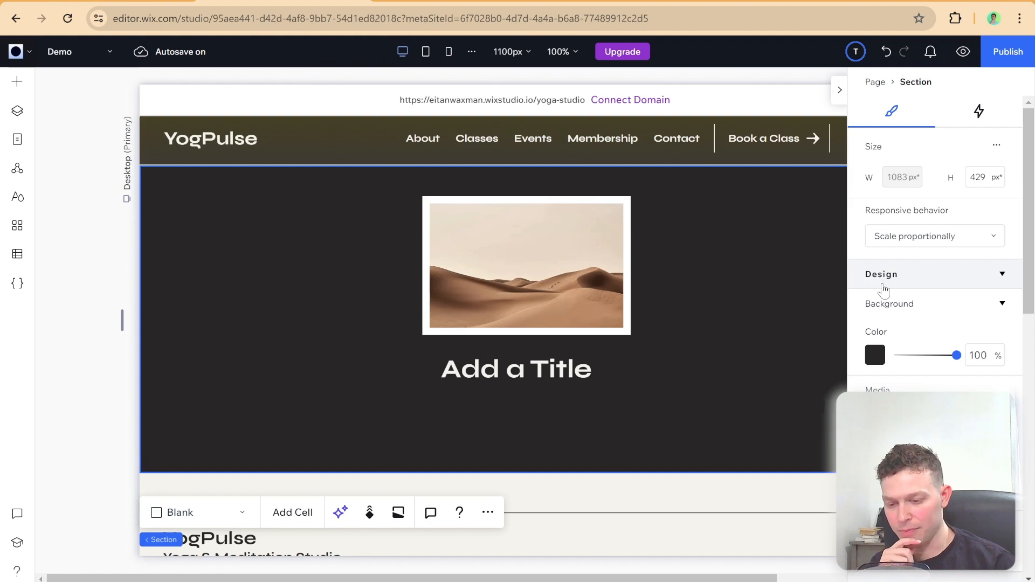
{"action": "scroll", "coordinate": [884, 292], "scroll_direction": "down", "scroll_amount": 6}
{"action": "scroll", "coordinate": [884, 292], "scroll_direction": "up", "scroll_amount": 7}
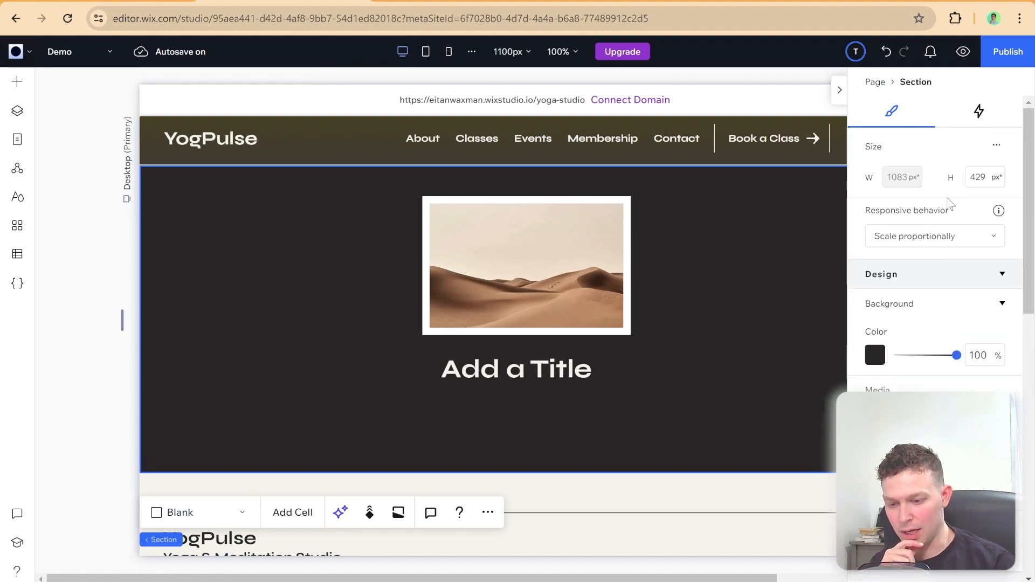
{"action": "left_click", "coordinate": [595, 253]}
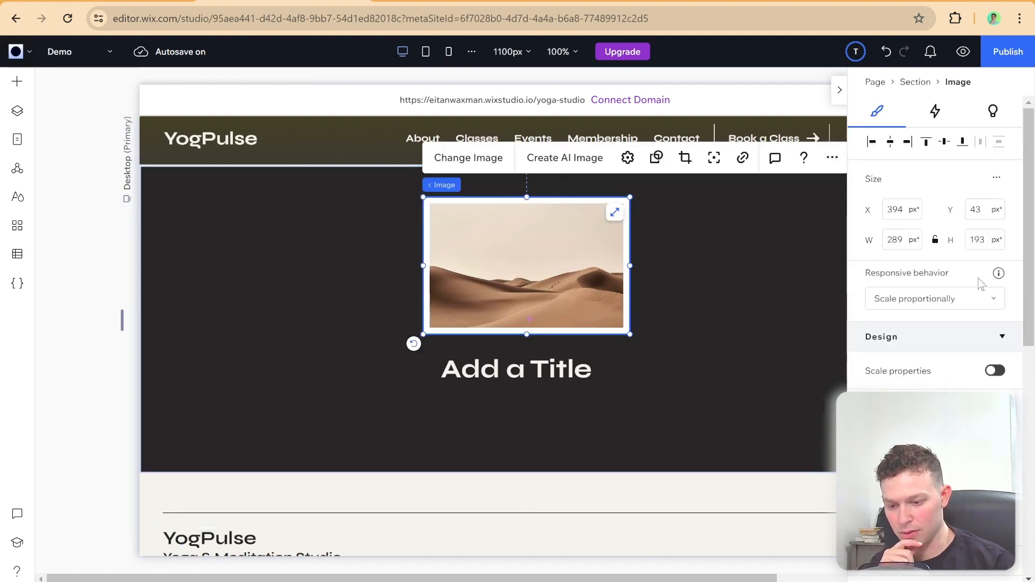
{"action": "left_click", "coordinate": [995, 371]}
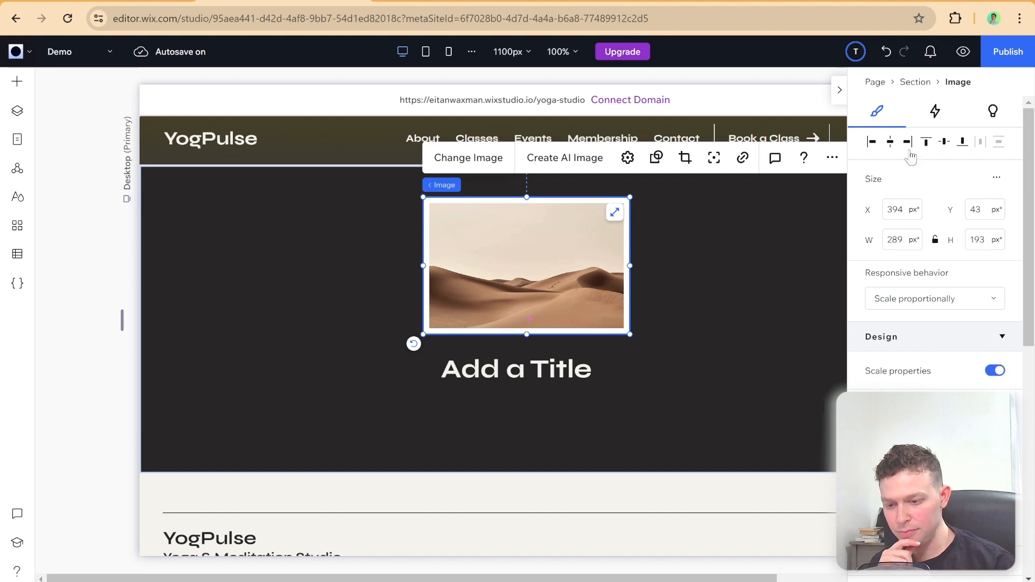
Step: Resize the canvas and check the tablet and mobile breakpoints to examine the image's border with scaling enabled
{"action": "left_click", "coordinate": [839, 90]}
{"action": "left_click_drag", "start_coordinate": [122, 324], "coordinate": [191, 325]}
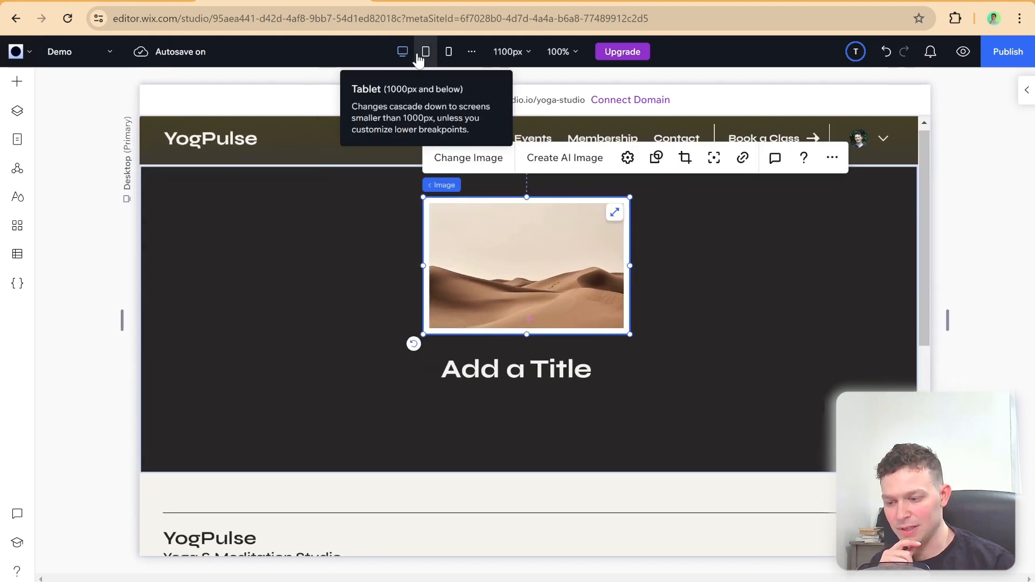
{"action": "left_click", "coordinate": [419, 57]}
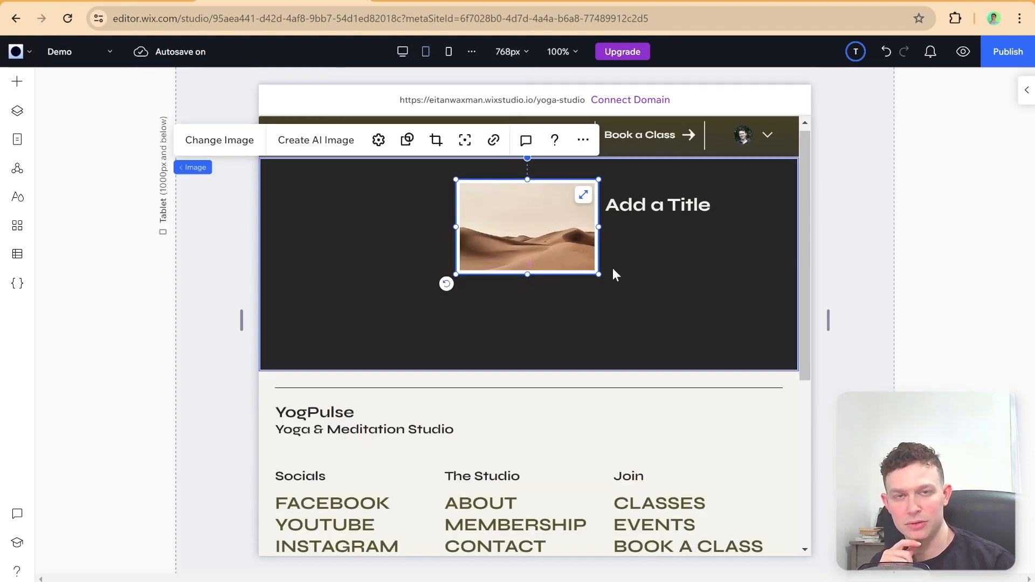
{"action": "left_click", "coordinate": [449, 52]}
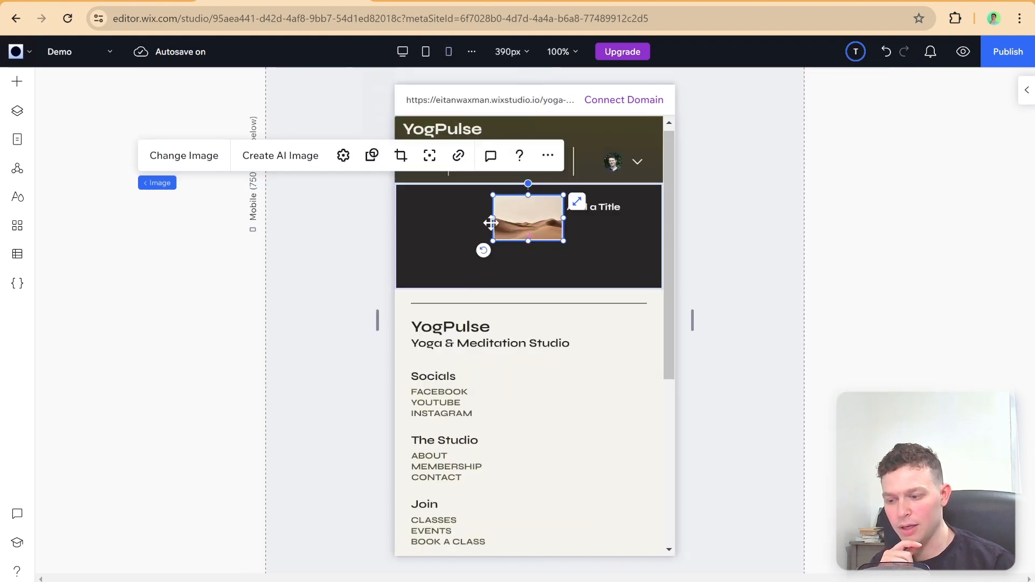
{"action": "left_click", "coordinate": [631, 256]}
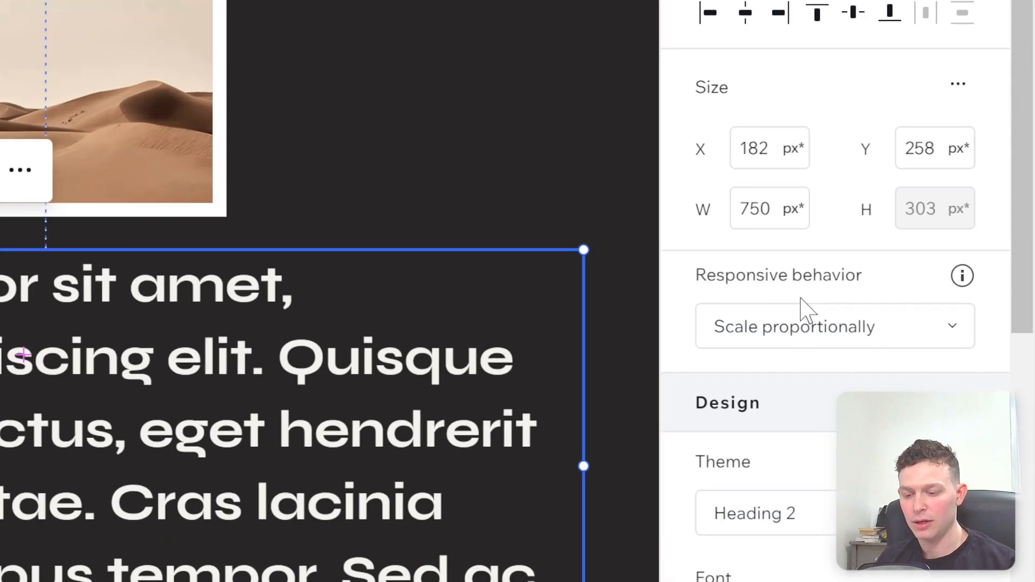
Step: Set the Lorem ipsum text's responsive behavior to Wrap and resize the canvas to preview how its lines reflow
{"action": "left_click", "coordinate": [801, 323]}
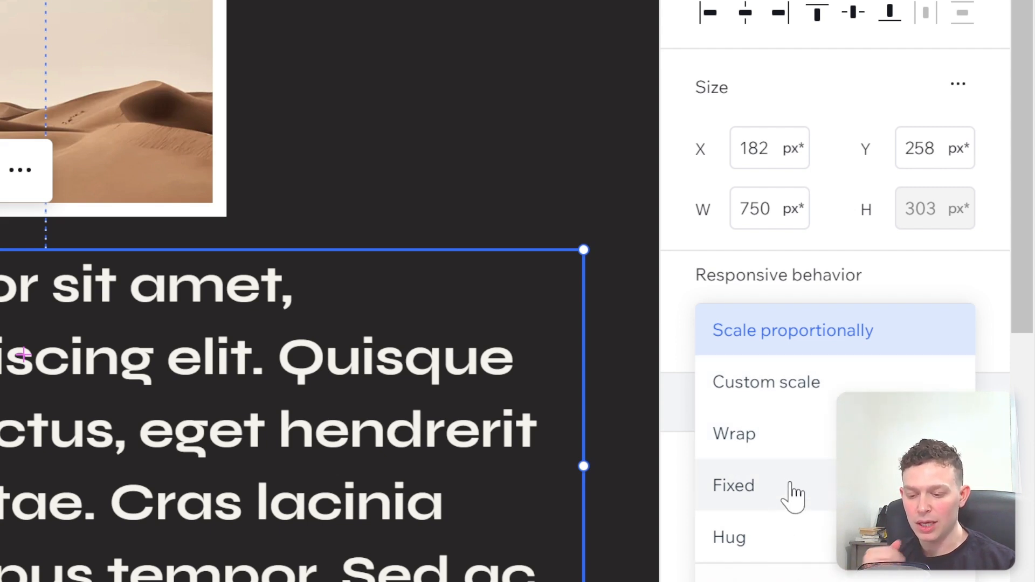
{"action": "left_click", "coordinate": [786, 458]}
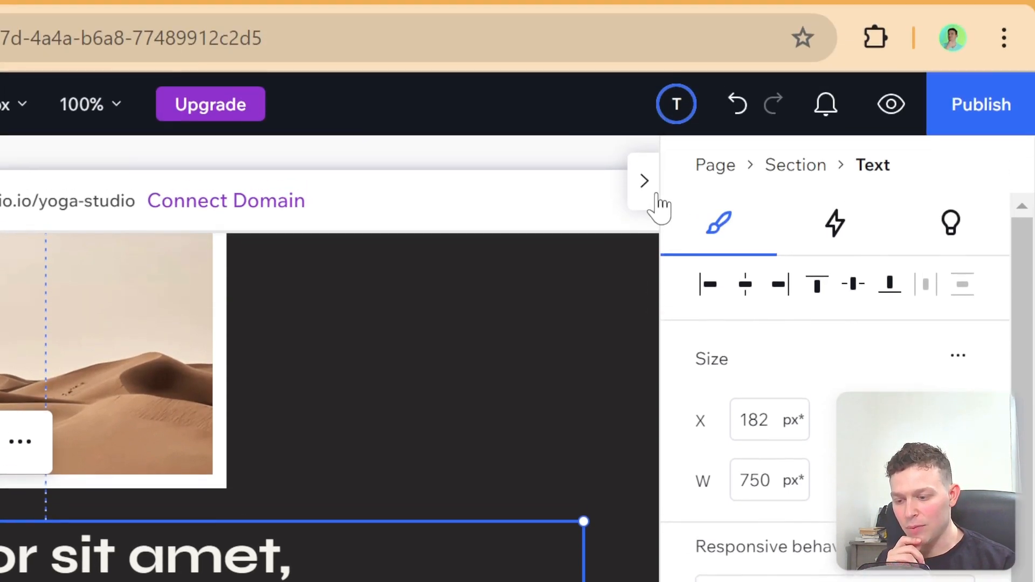
{"action": "left_click", "coordinate": [652, 188]}
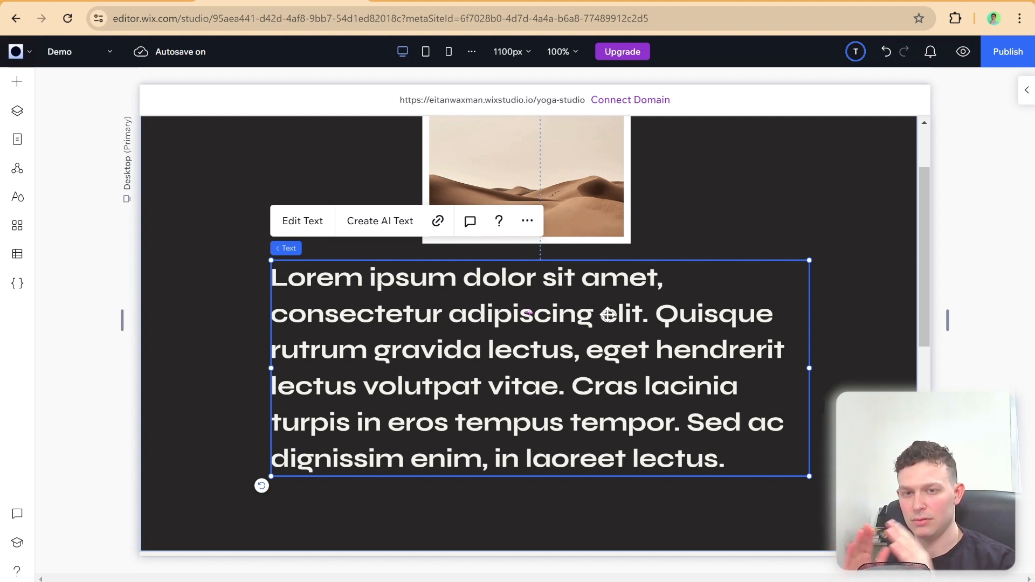
{"action": "scroll", "coordinate": [608, 314], "scroll_direction": "up", "scroll_amount": 1}
{"action": "scroll", "coordinate": [645, 340], "scroll_direction": "down", "scroll_amount": 2}
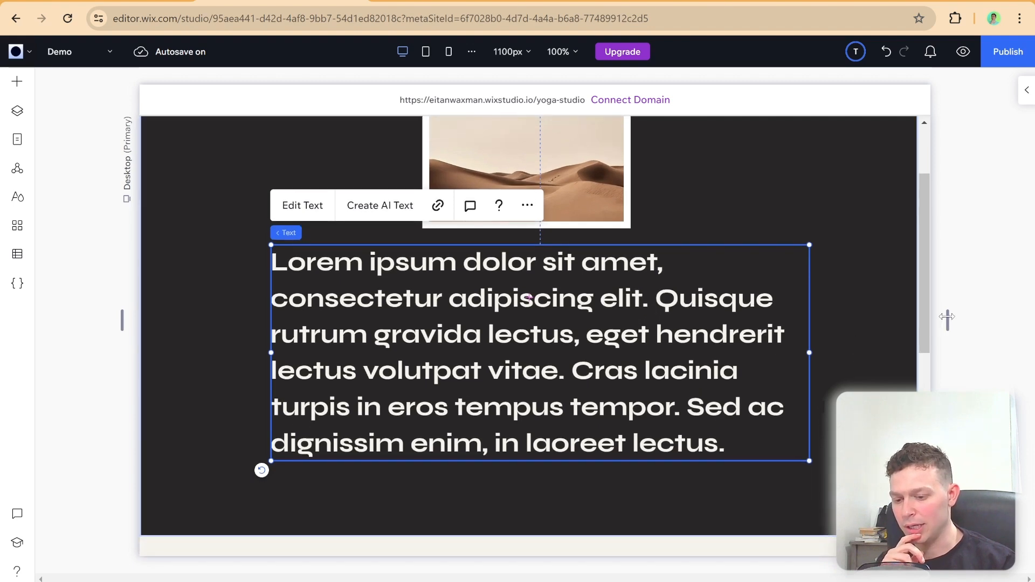
{"action": "left_click_drag", "start_coordinate": [941, 322], "coordinate": [928, 349]}
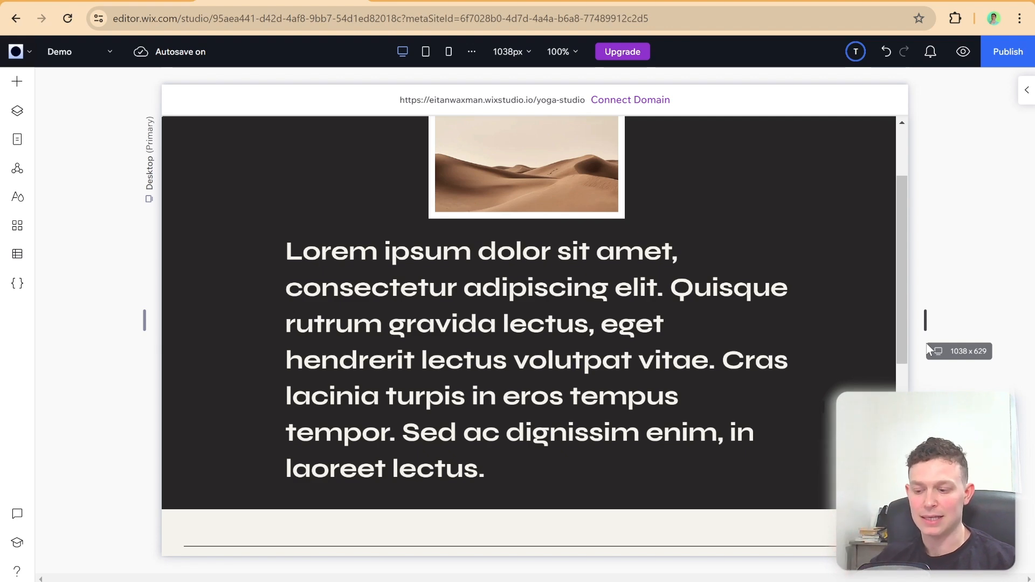
{"action": "mouse_move", "coordinate": [928, 349]}
{"action": "left_mouse_down"}
{"action": "mouse_move", "coordinate": [998, 341]}
{"action": "mouse_move", "coordinate": [930, 353]}
{"action": "left_mouse_up"}
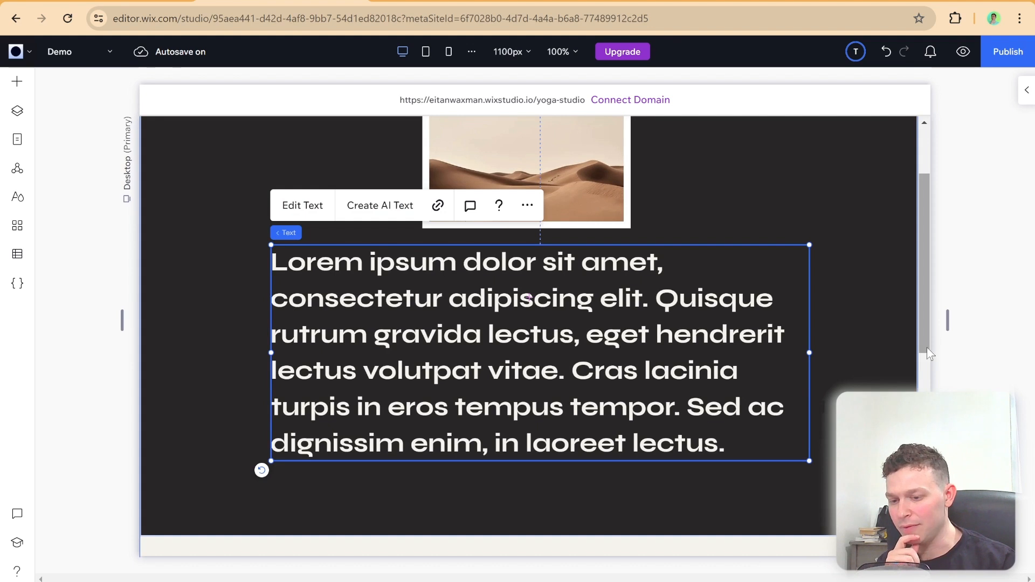
Step: Set the Lorem ipsum text's responsive behavior to Scale proportionally and resize the canvas to preview it
{"action": "left_click", "coordinate": [1030, 100]}
{"action": "left_click", "coordinate": [953, 302]}
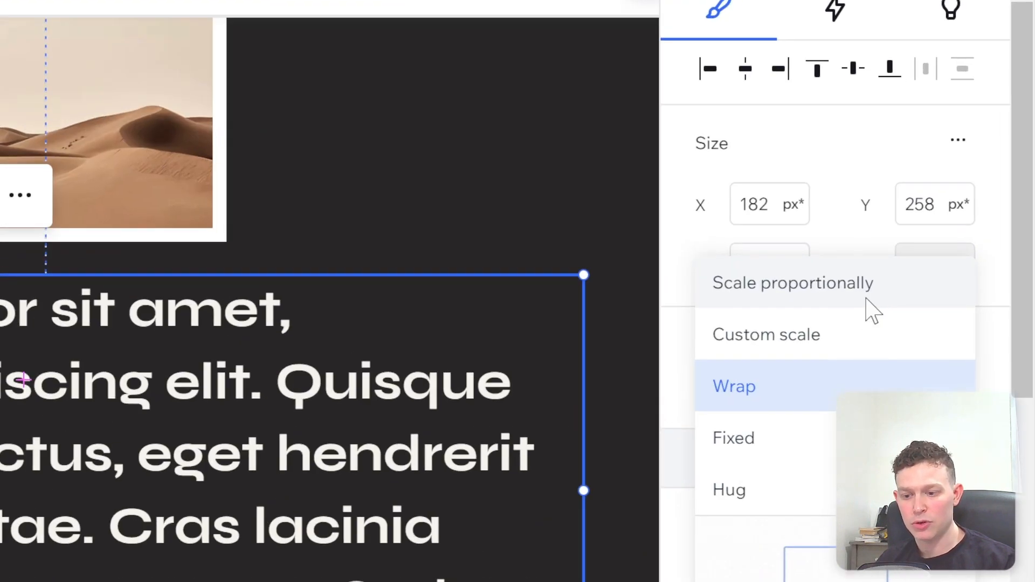
{"action": "left_click", "coordinate": [866, 299]}
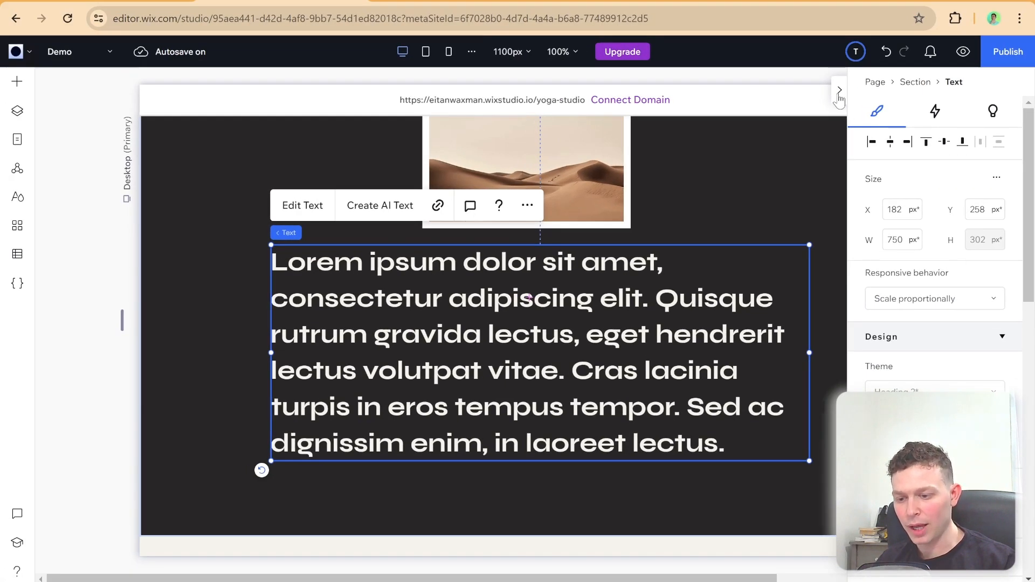
{"action": "left_click", "coordinate": [839, 92]}
{"action": "left_click_drag", "start_coordinate": [947, 319], "coordinate": [937, 339]}
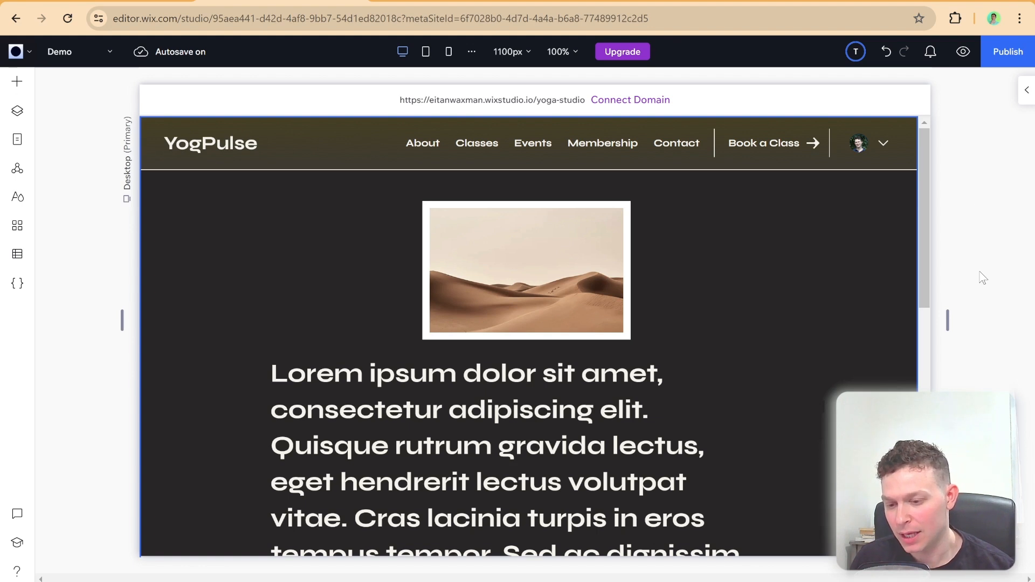
{"action": "left_click", "coordinate": [629, 294]}
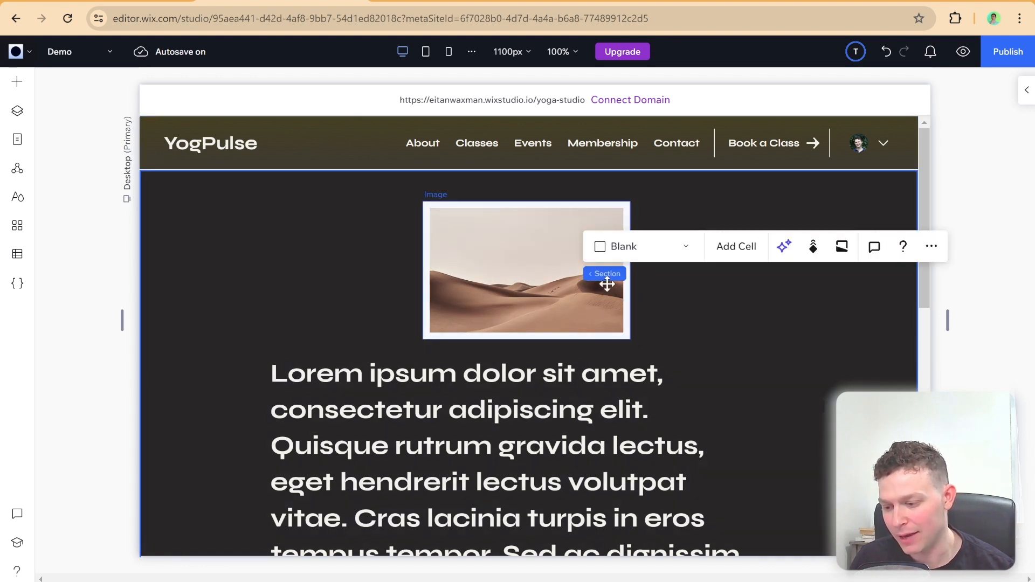
Step: Inspect the desert image's responsive behavior and resize the canvas to preview its position relative to the Lorem ipsum text
{"action": "left_click", "coordinate": [550, 276]}
{"action": "left_click", "coordinate": [1027, 90]}
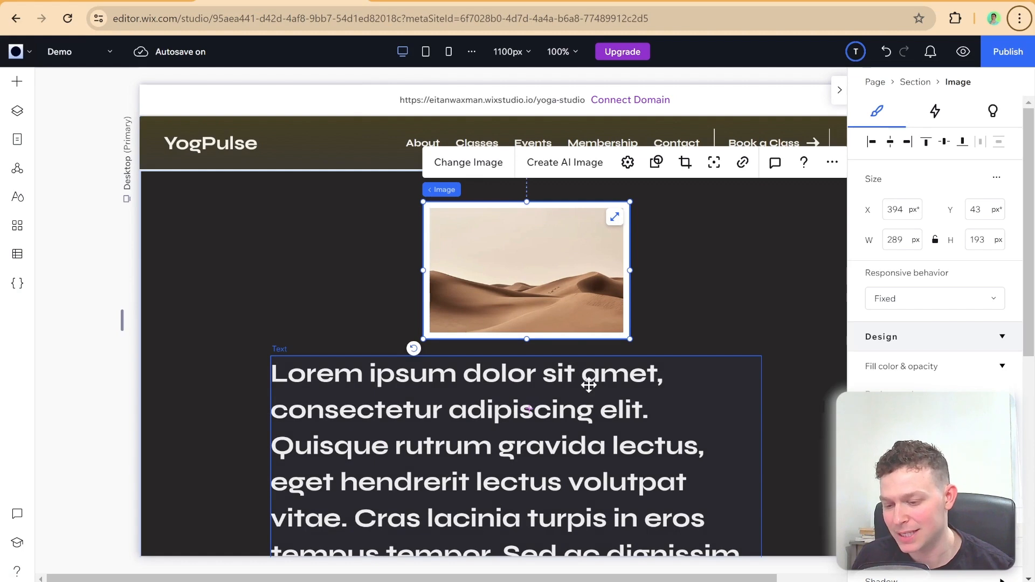
{"action": "left_click", "coordinate": [839, 91]}
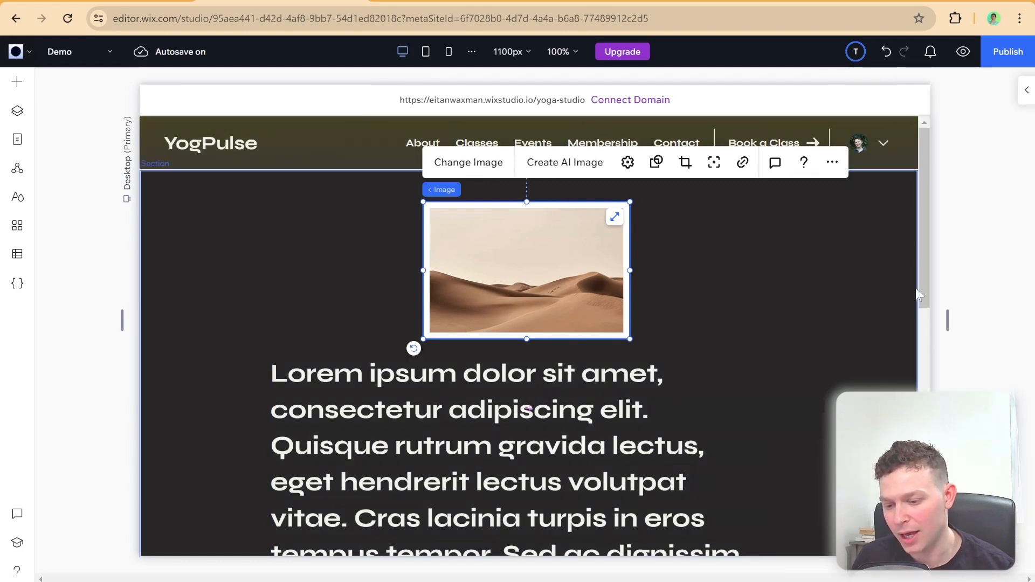
{"action": "left_click_drag", "start_coordinate": [948, 322], "coordinate": [929, 359]}
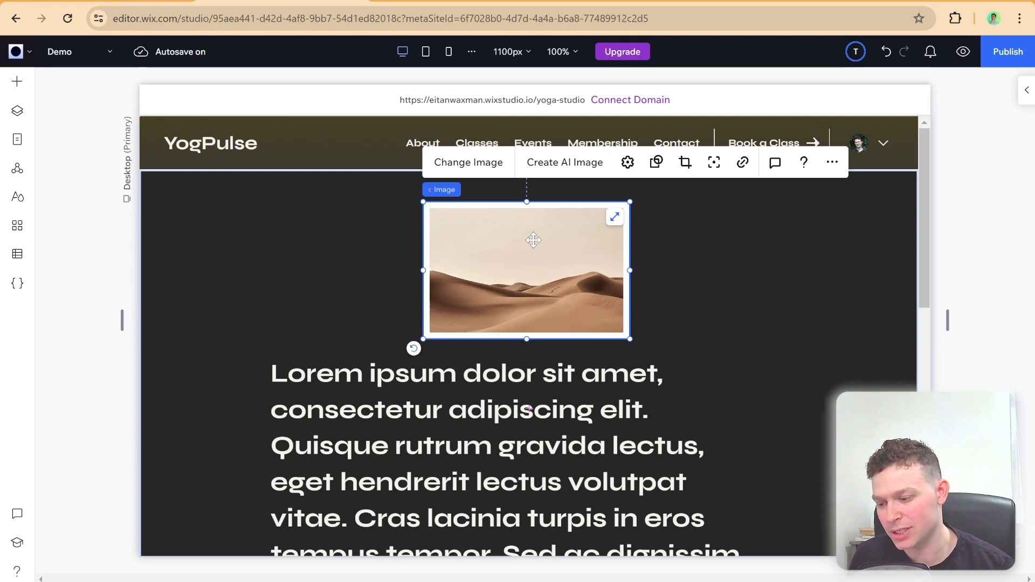
Step: Stack the desert image and the Lorem ipsum text together, and resize the canvas to preview how the stack responds
{"action": "left_click", "coordinate": [555, 370]}
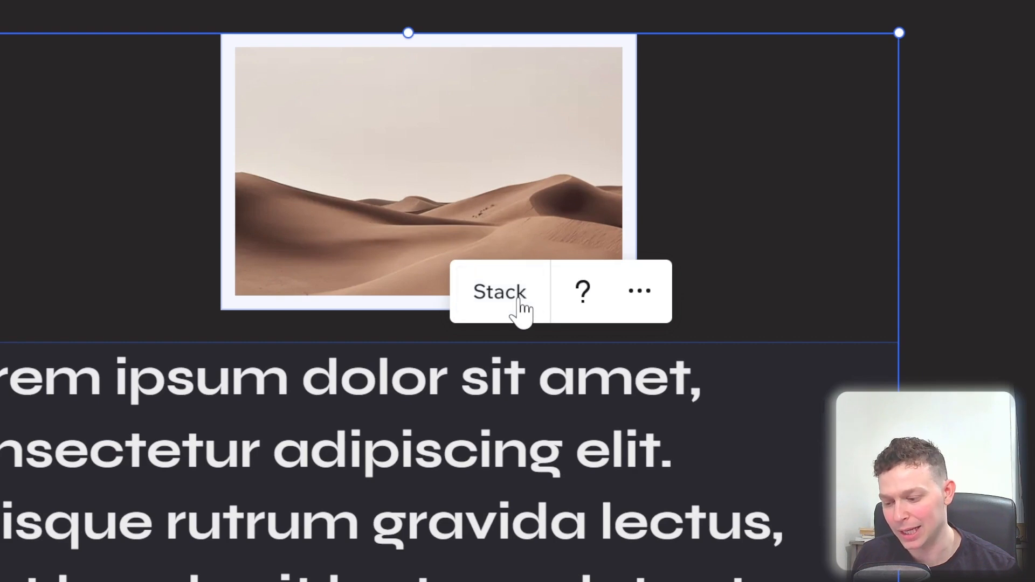
{"action": "left_click", "coordinate": [521, 307]}
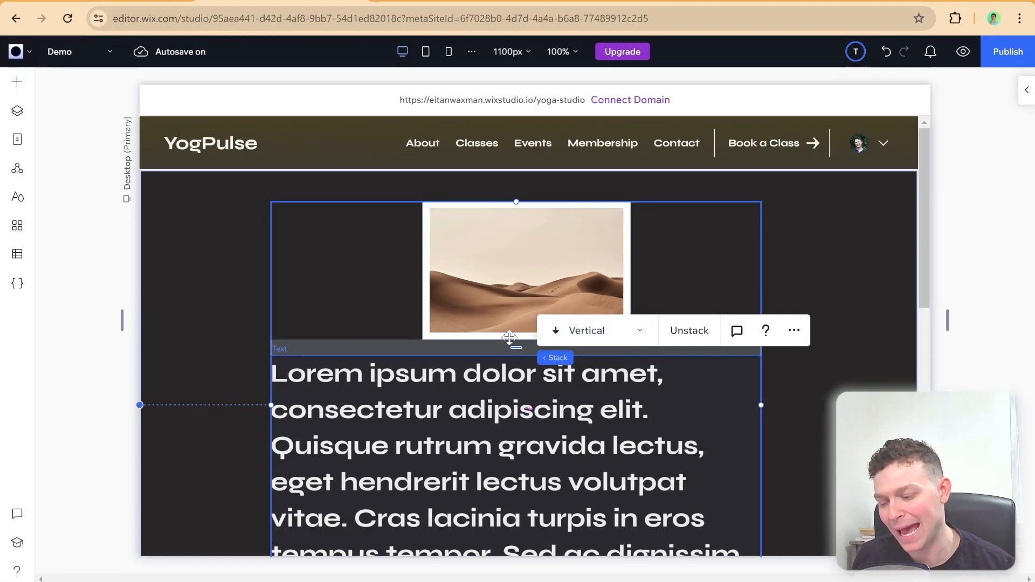
{"action": "left_click", "coordinate": [384, 333]}
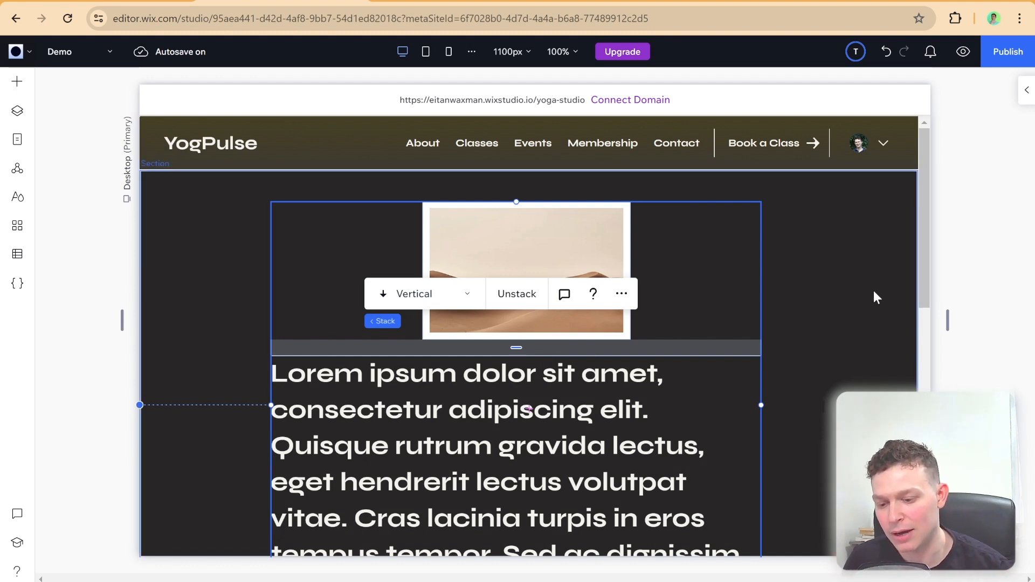
{"action": "left_click_drag", "start_coordinate": [949, 326], "coordinate": [959, 351]}
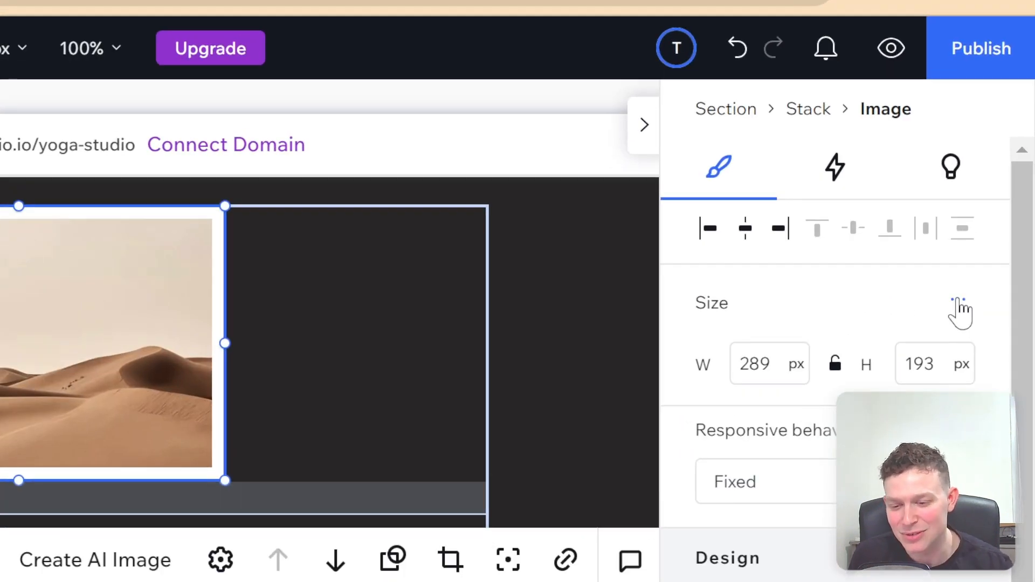
Step: Turn on Advanced sizing for the desert image inside the stack and review its size and scaling options
{"action": "left_click", "coordinate": [958, 302]}
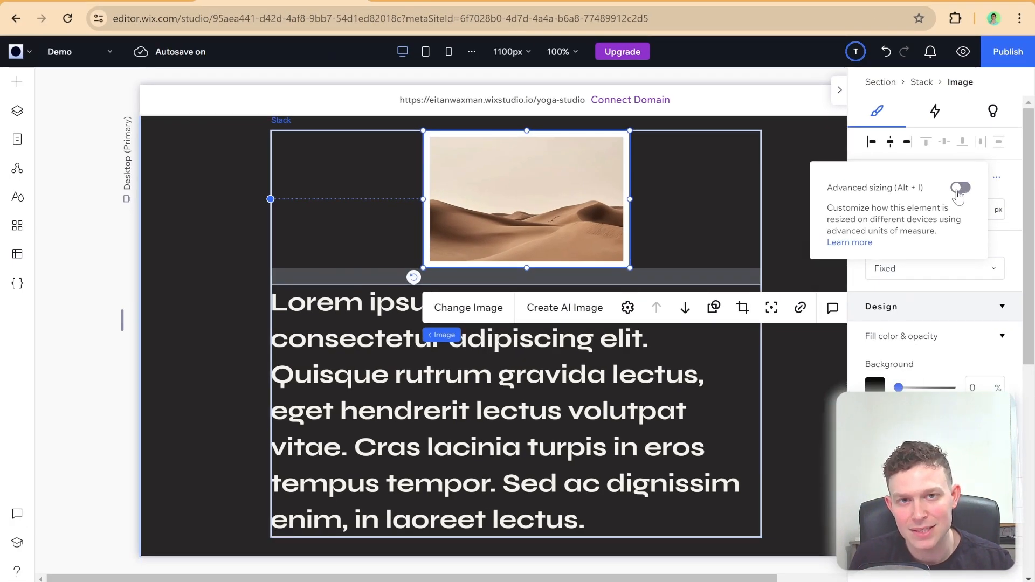
{"action": "left_click", "coordinate": [959, 190]}
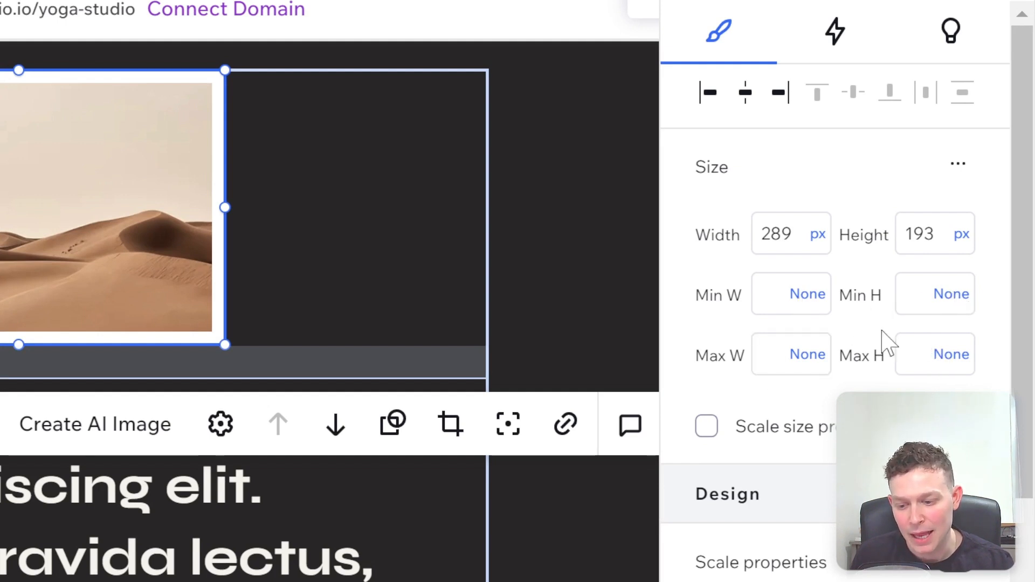
{"action": "scroll", "coordinate": [760, 485], "scroll_direction": "down", "scroll_amount": 5}
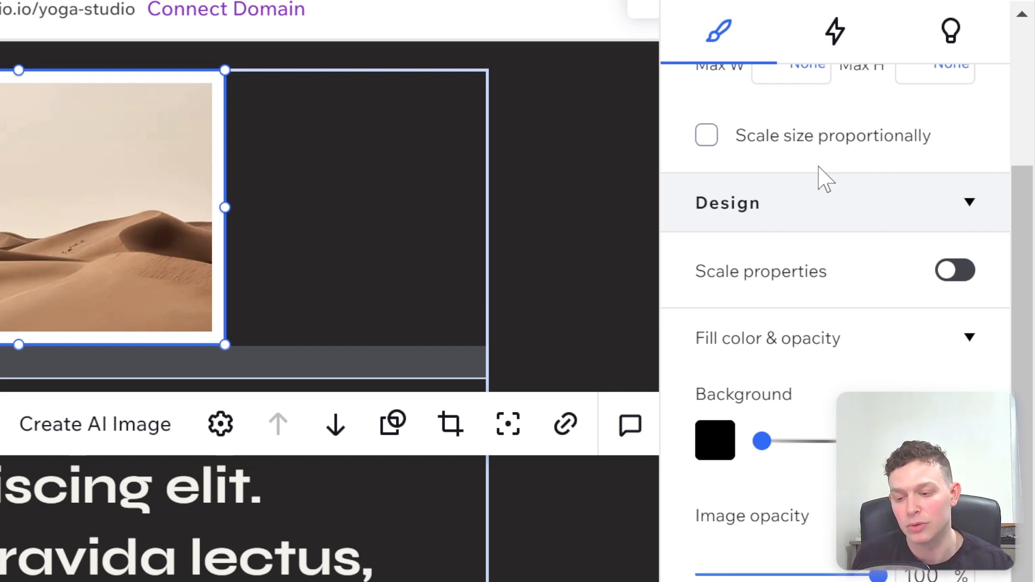
{"action": "scroll", "coordinate": [825, 180], "scroll_direction": "up", "scroll_amount": 5}
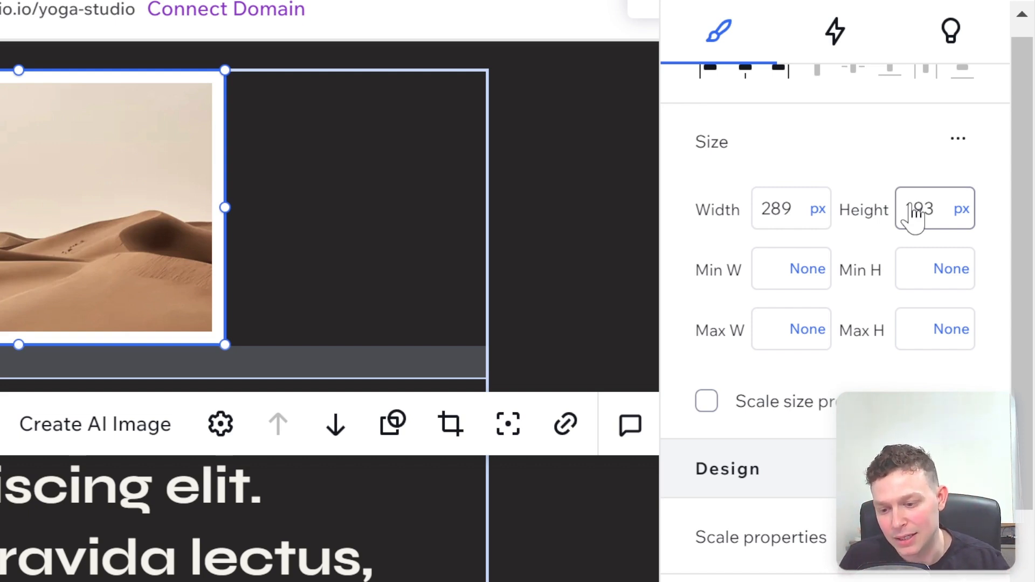
Step: Change the desert image's width unit to Percentage (%) and look over the other available units
{"action": "left_click", "coordinate": [823, 216]}
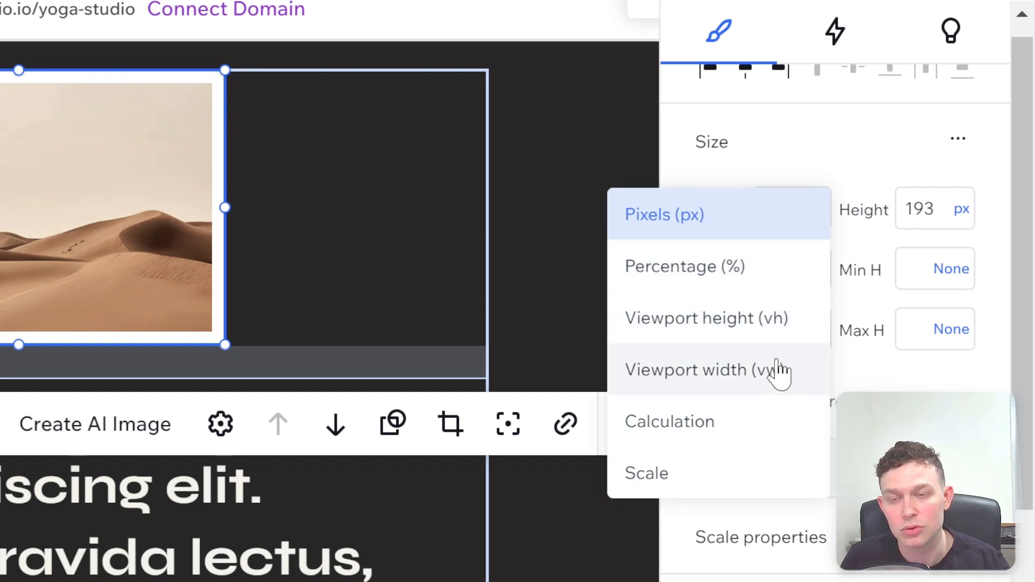
{"action": "left_click", "coordinate": [772, 274]}
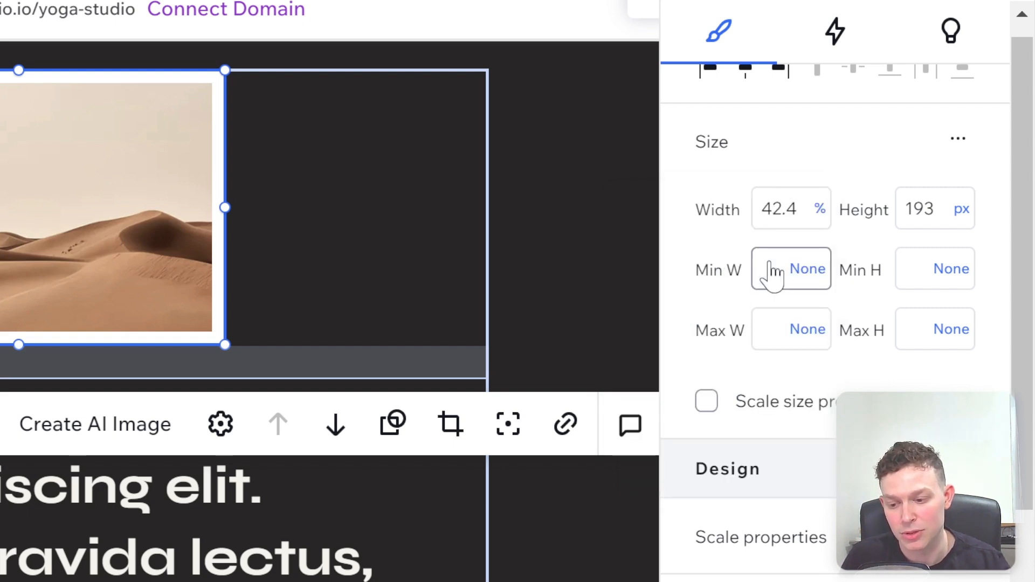
{"action": "left_click", "coordinate": [819, 209]}
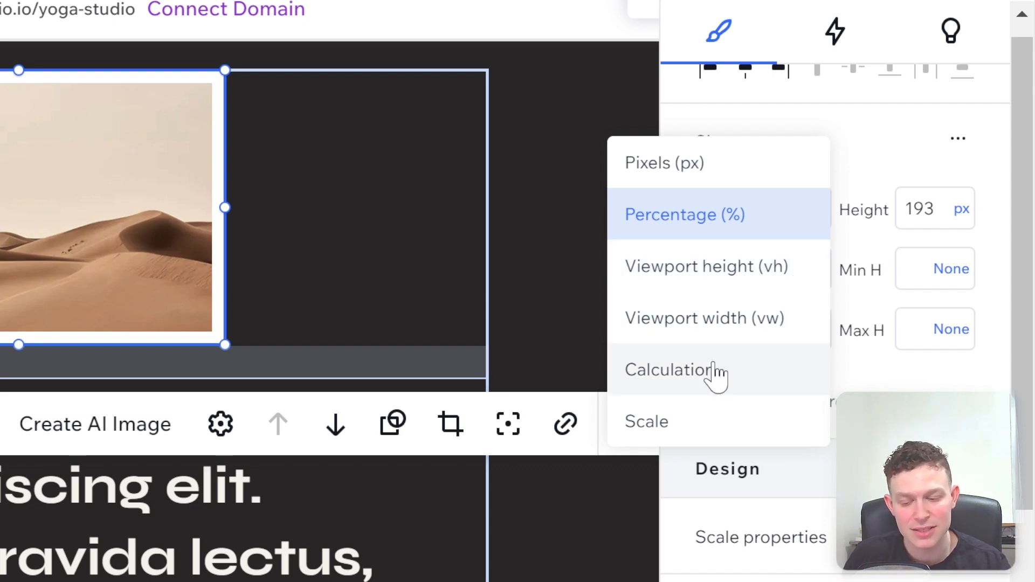
{"action": "left_click", "coordinate": [866, 191]}
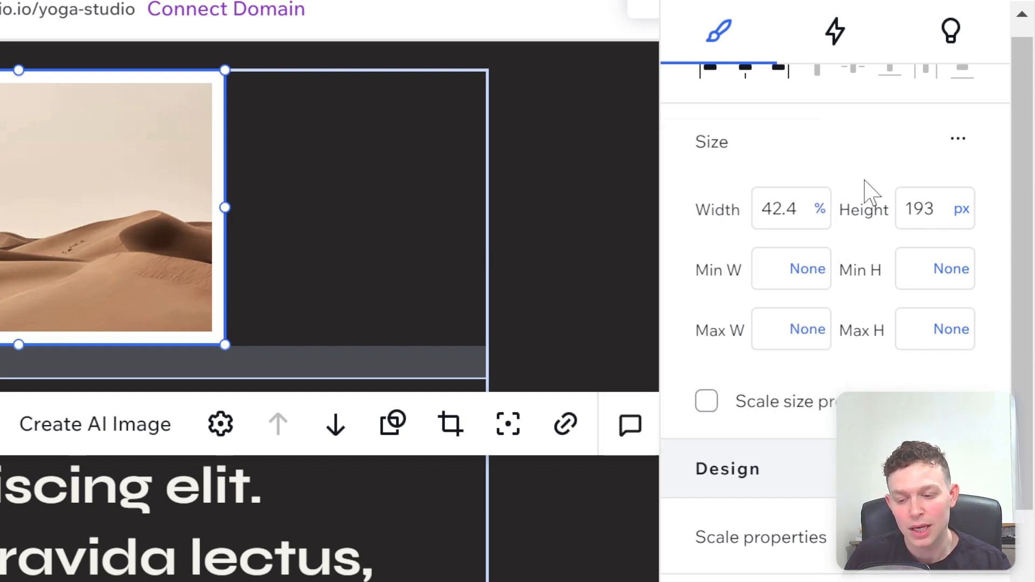